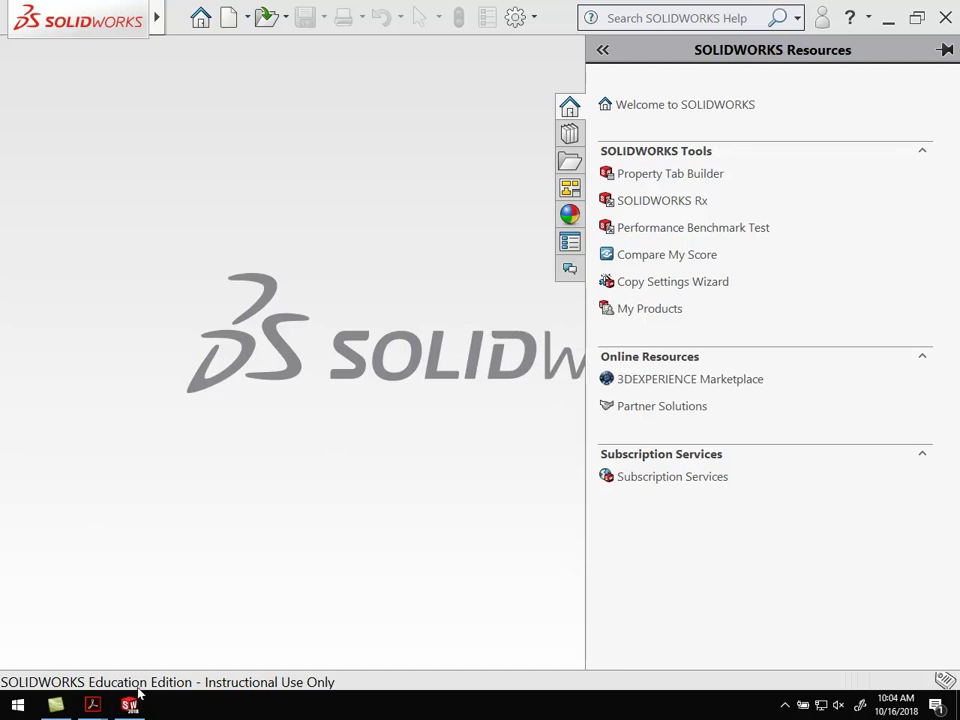
Step: Examine the pizza cutter assembly in PizzaCutter.PDF and the guard's dimensions in Guard.PDF, both in Acrobat Reader
{"action": "mouse_move", "coordinate": [97, 708]}
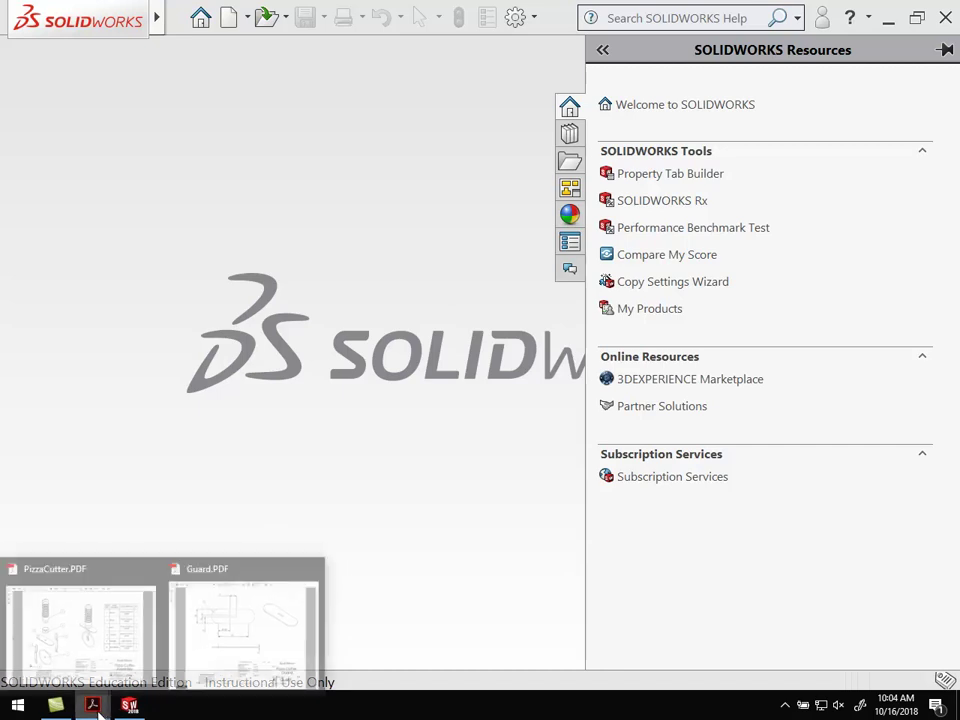
{"action": "left_click", "coordinate": [97, 636]}
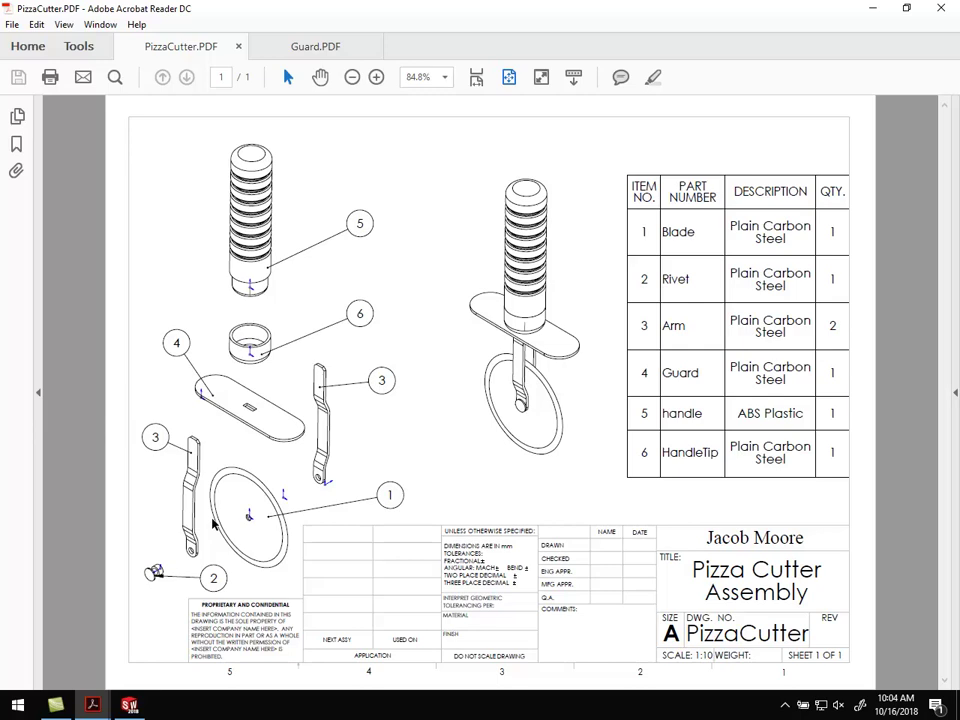
{"action": "mouse_move", "coordinate": [92, 705]}
{"action": "left_click", "coordinate": [220, 648]}
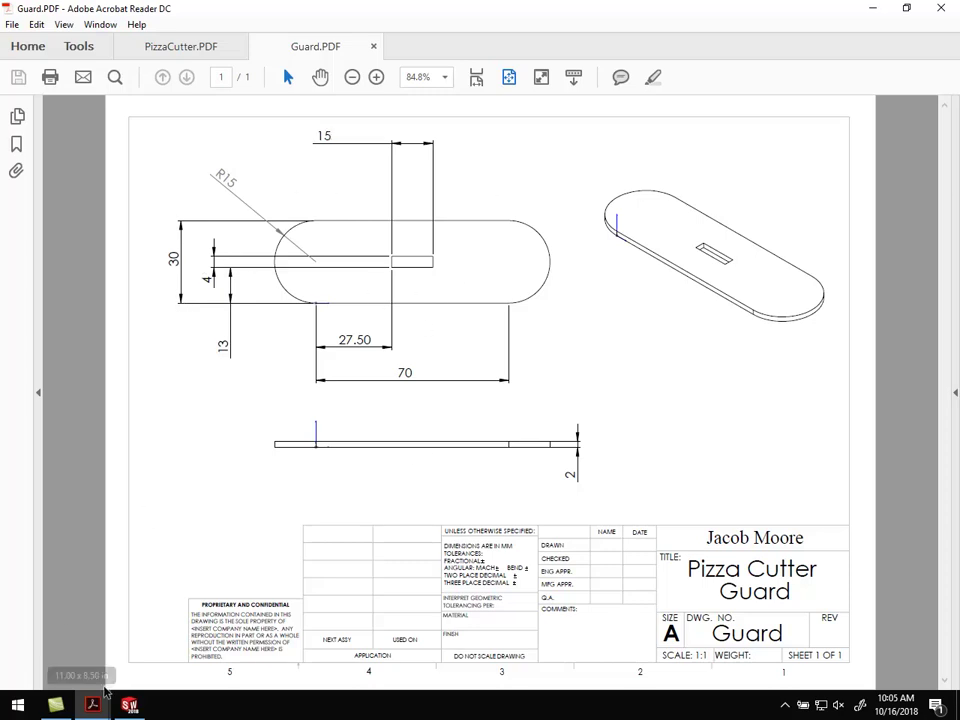
Step: Switch to SOLIDWORKS and create a new part document
{"action": "left_click", "coordinate": [129, 705]}
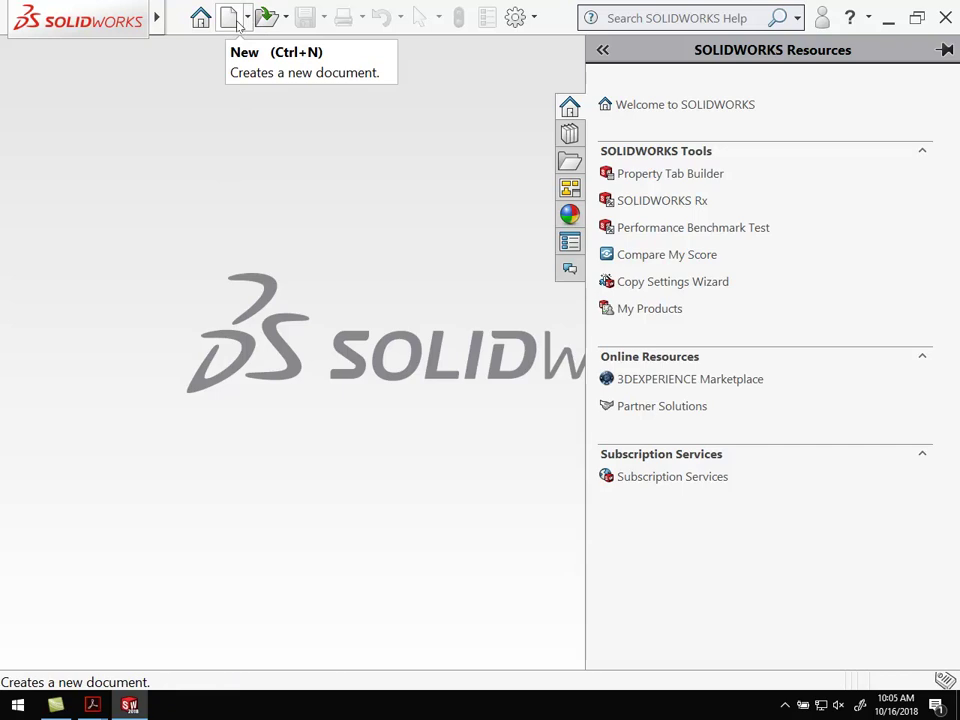
{"action": "left_click", "coordinate": [236, 20]}
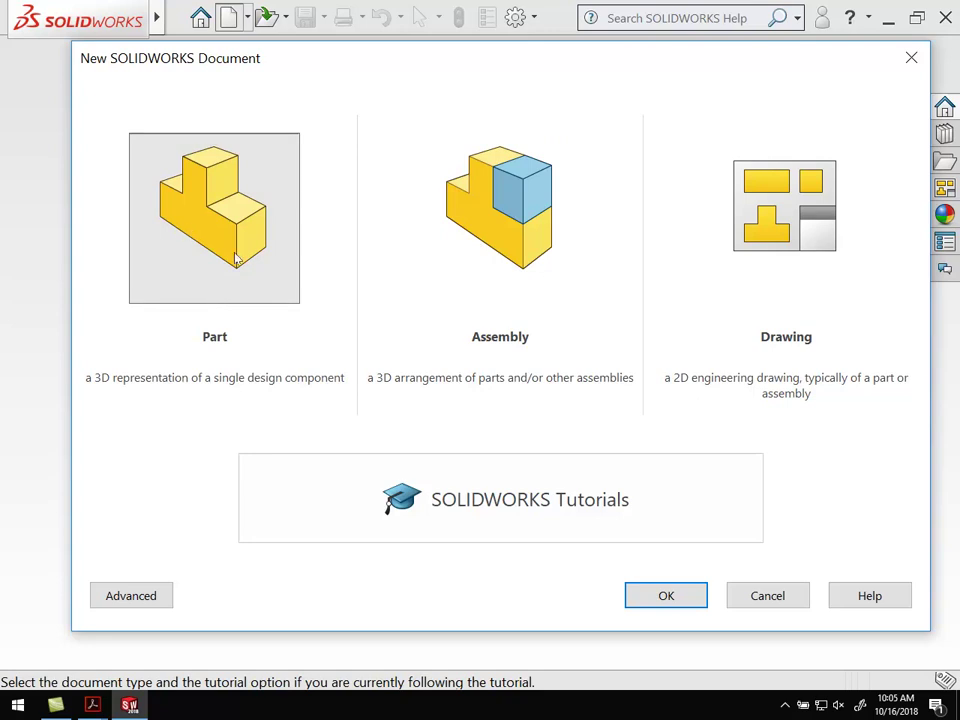
{"action": "left_click", "coordinate": [670, 593]}
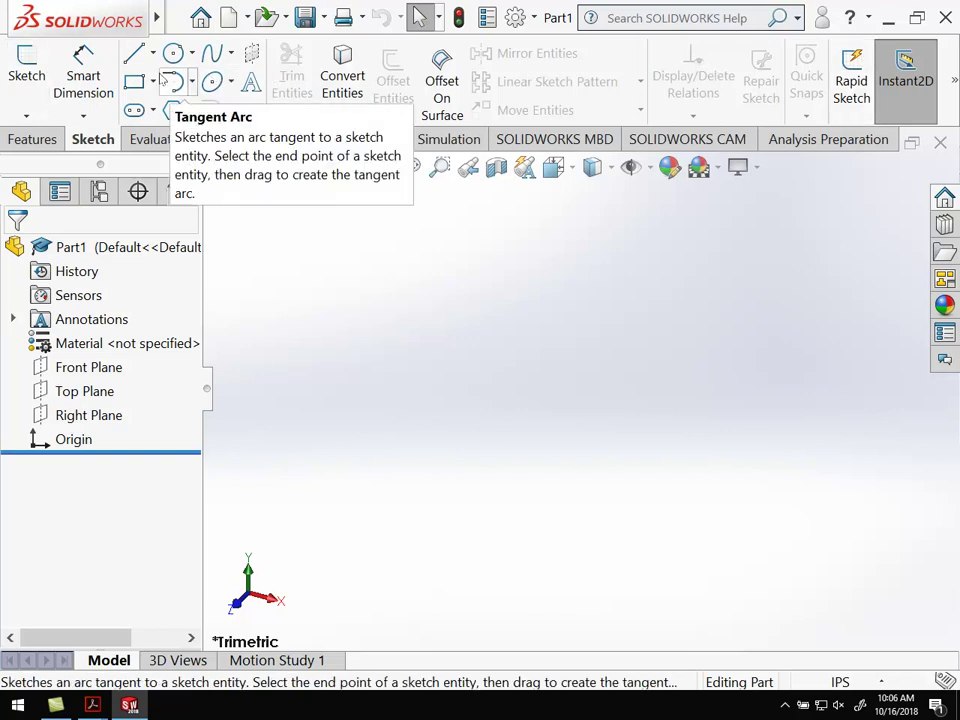
{"action": "left_click", "coordinate": [36, 144]}
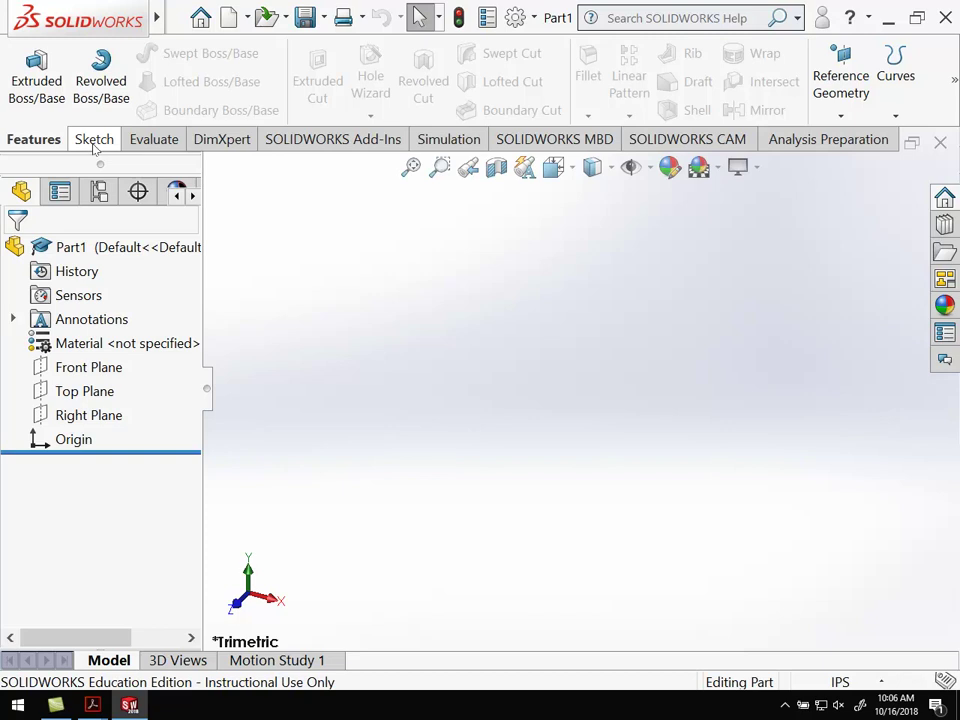
{"action": "left_click", "coordinate": [95, 145]}
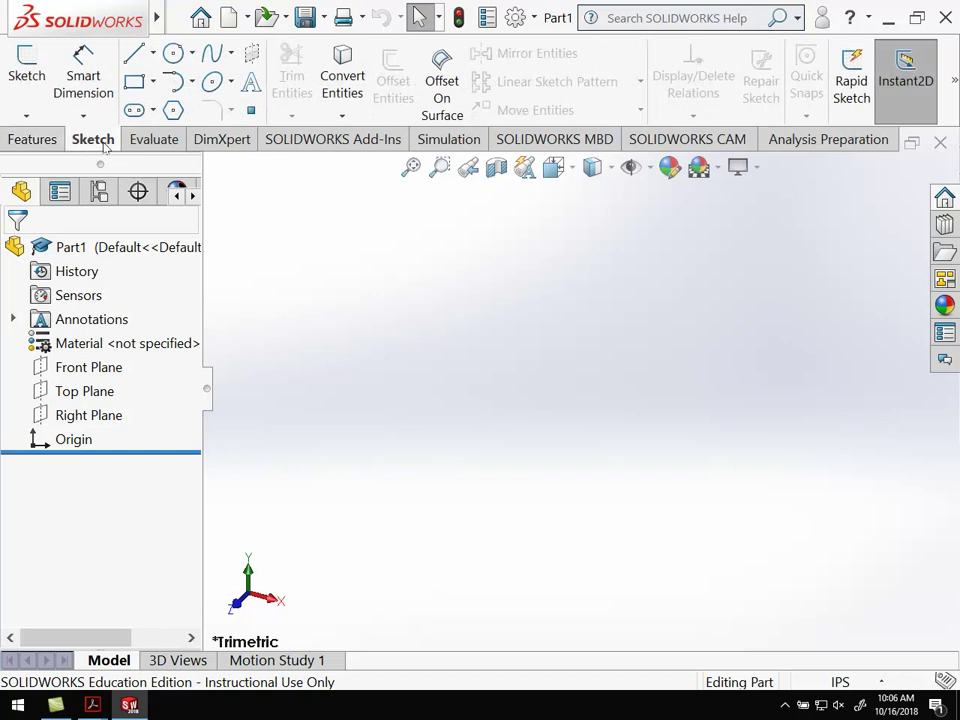
{"action": "left_click", "coordinate": [15, 146]}
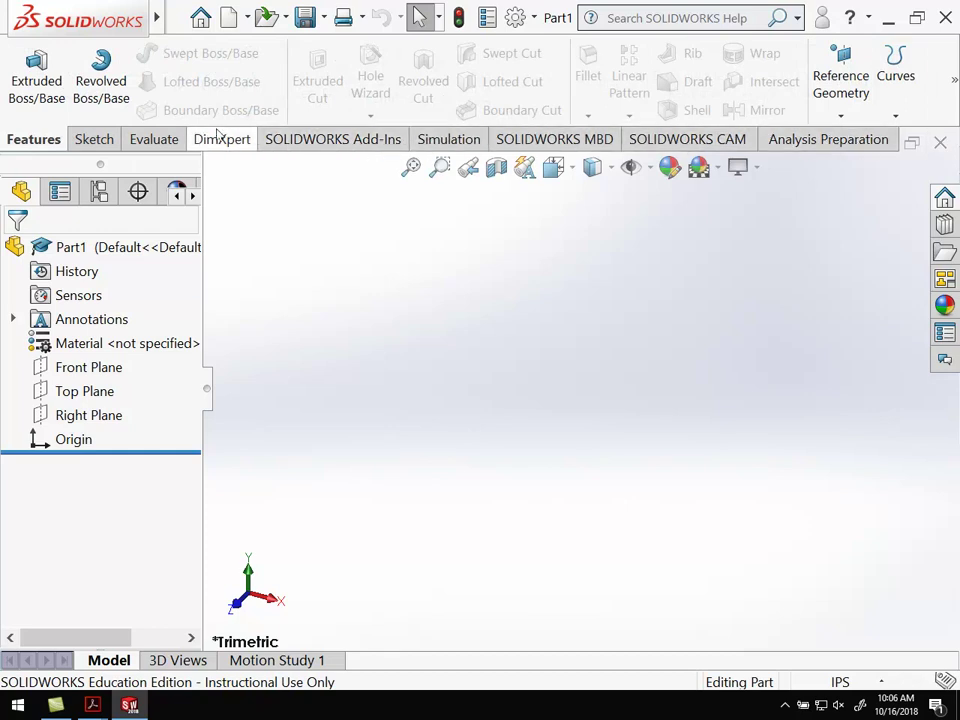
{"action": "left_click", "coordinate": [93, 140]}
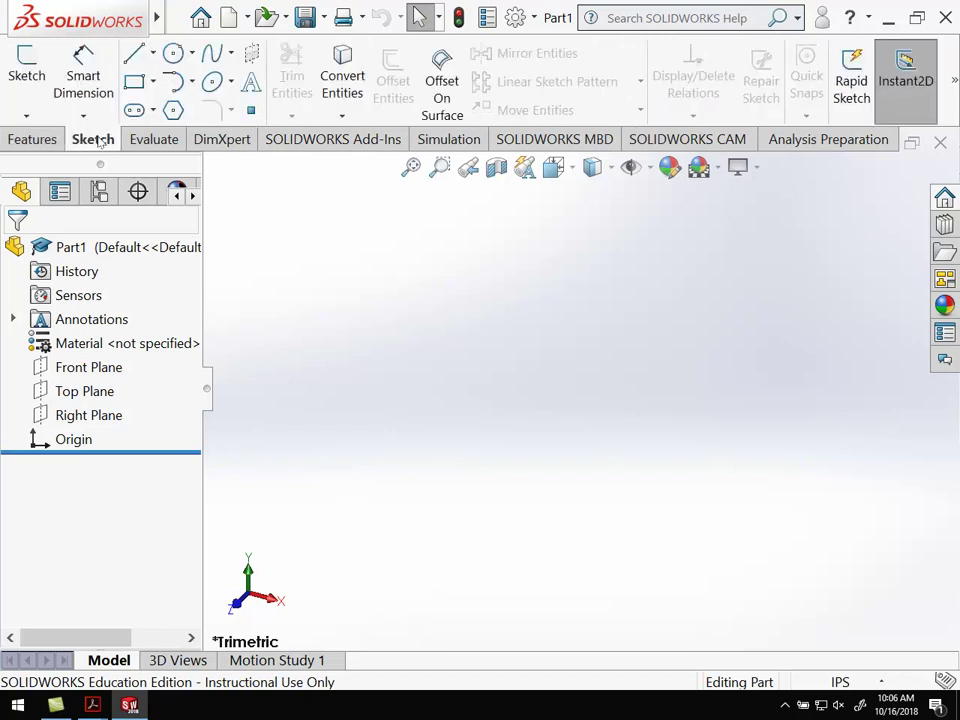
{"action": "left_click", "coordinate": [27, 66]}
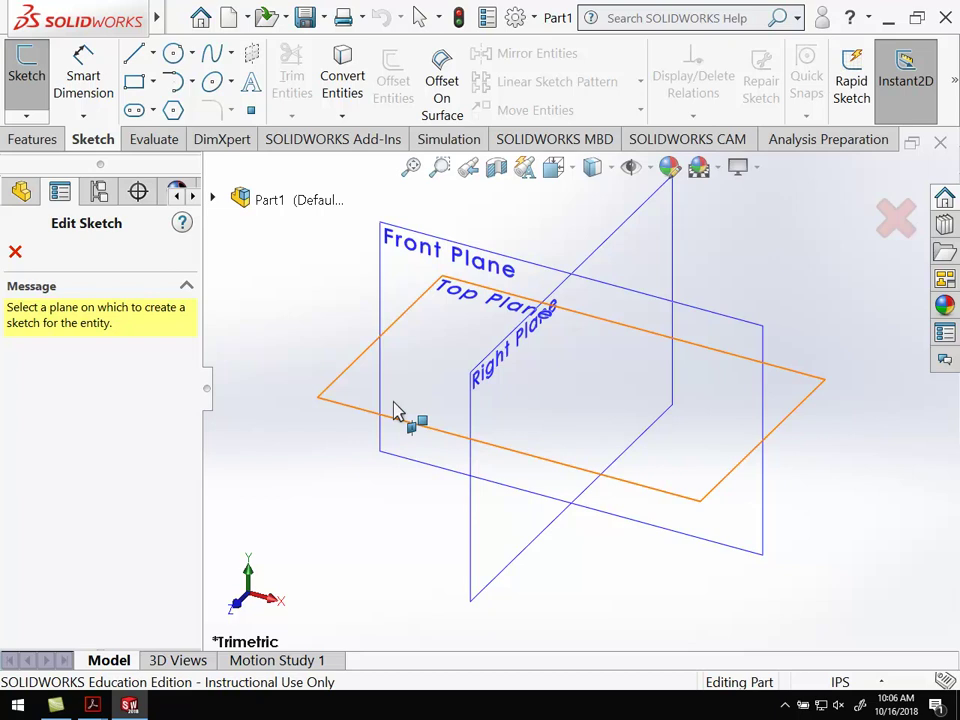
{"action": "left_click", "coordinate": [394, 406]}
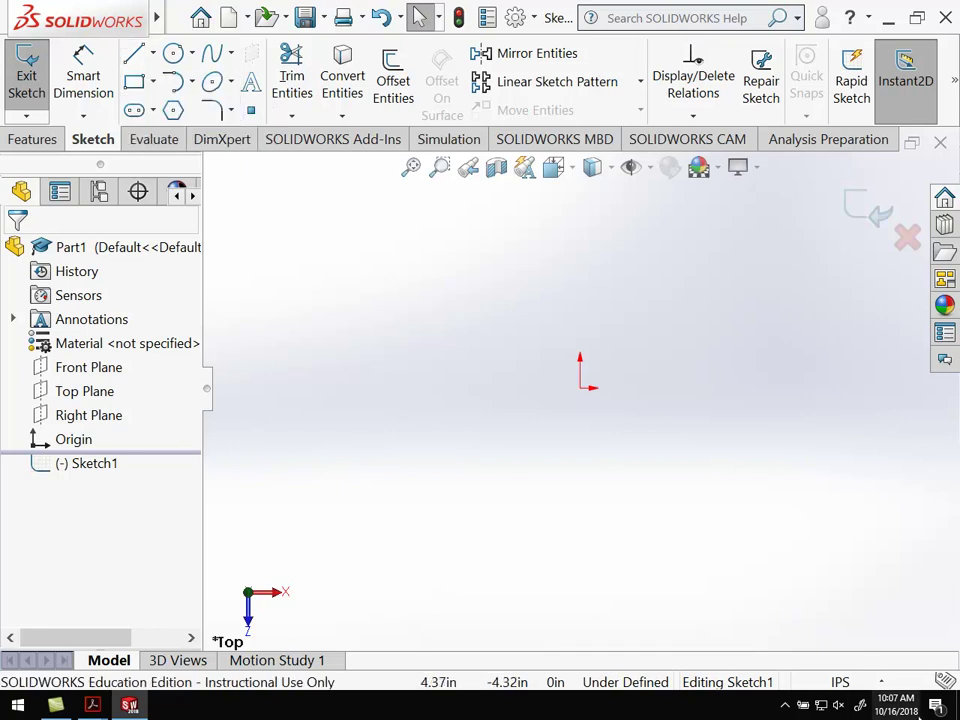
Step: Set the document units to MMGS (millimeter, gram, second)
{"action": "left_click", "coordinate": [883, 684]}
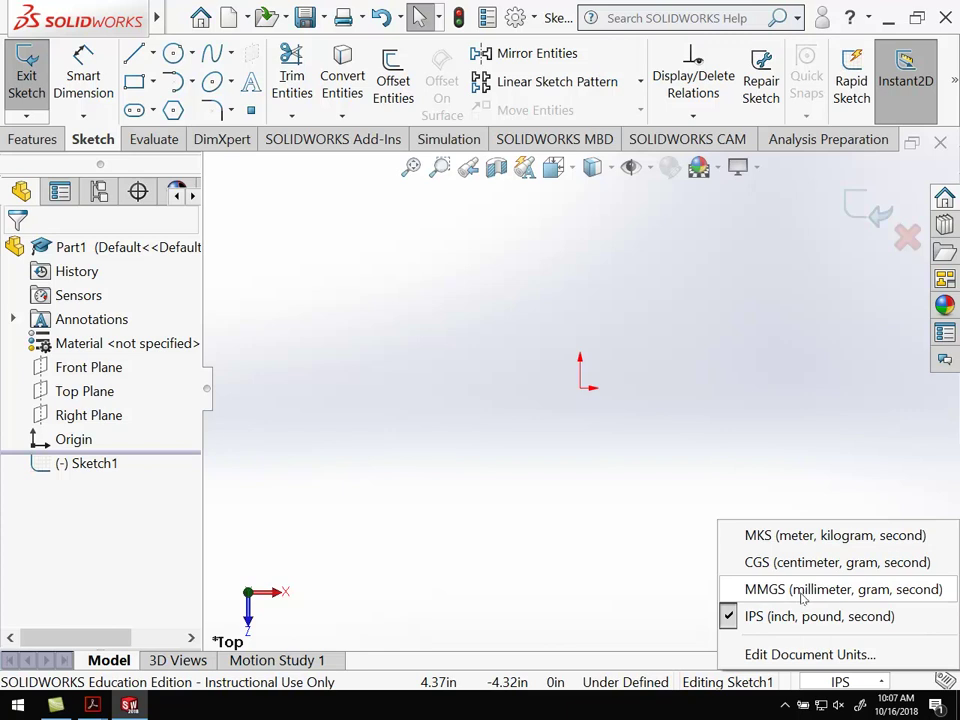
{"action": "left_click", "coordinate": [802, 590]}
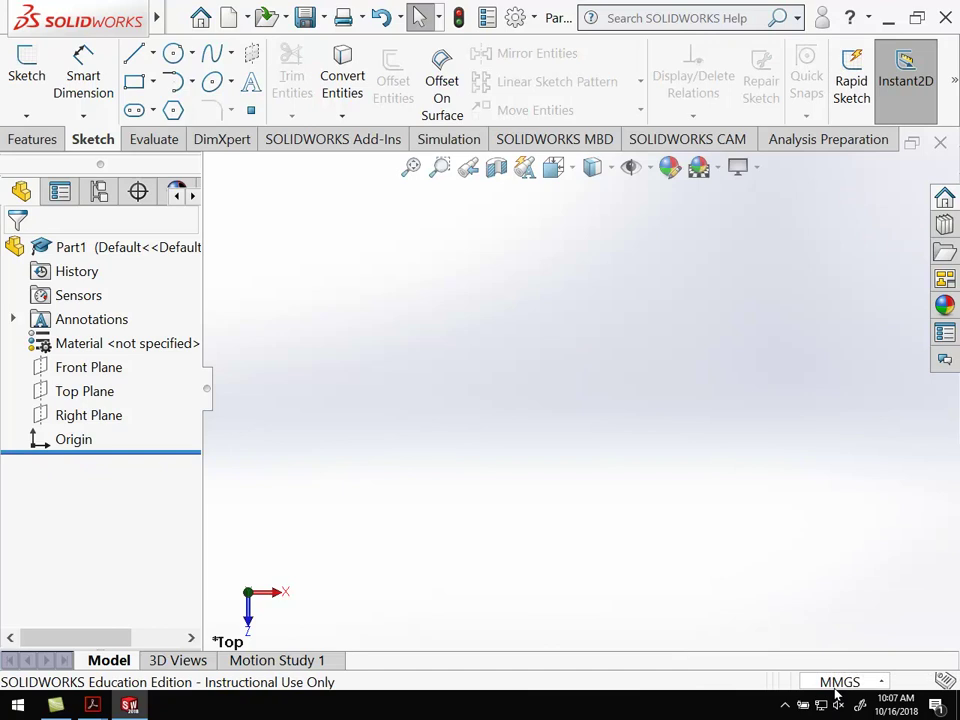
{"action": "left_click", "coordinate": [72, 441]}
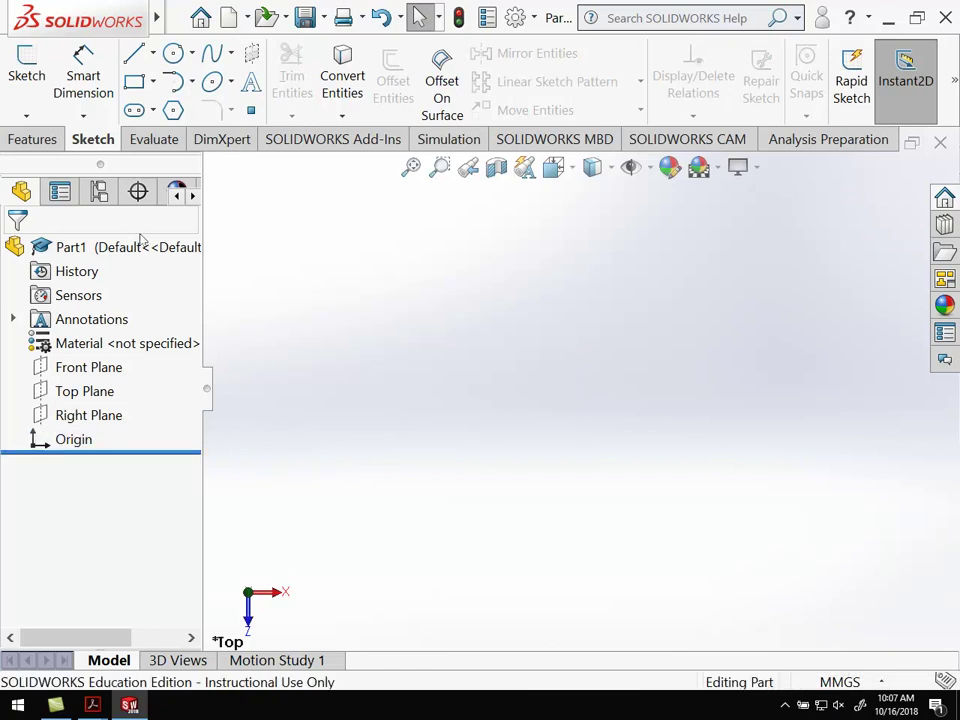
Step: Start a sketch on the Top Plane and draw a horizontal line about 93 mm long from the origin along positive X
{"action": "left_click", "coordinate": [27, 62]}
{"action": "left_click", "coordinate": [474, 323]}
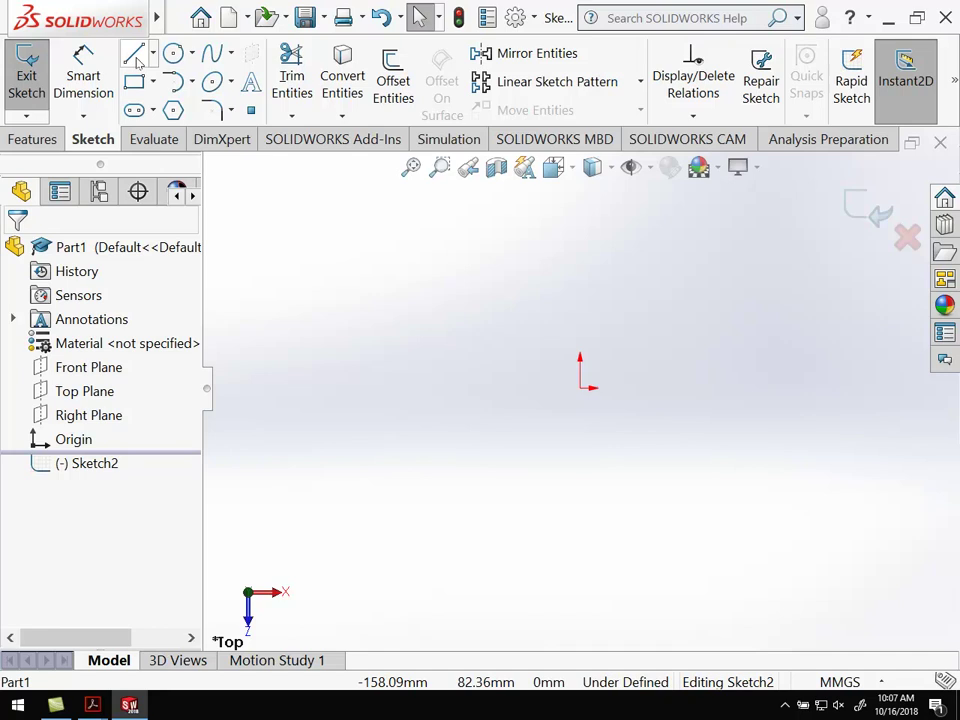
{"action": "left_click", "coordinate": [134, 56]}
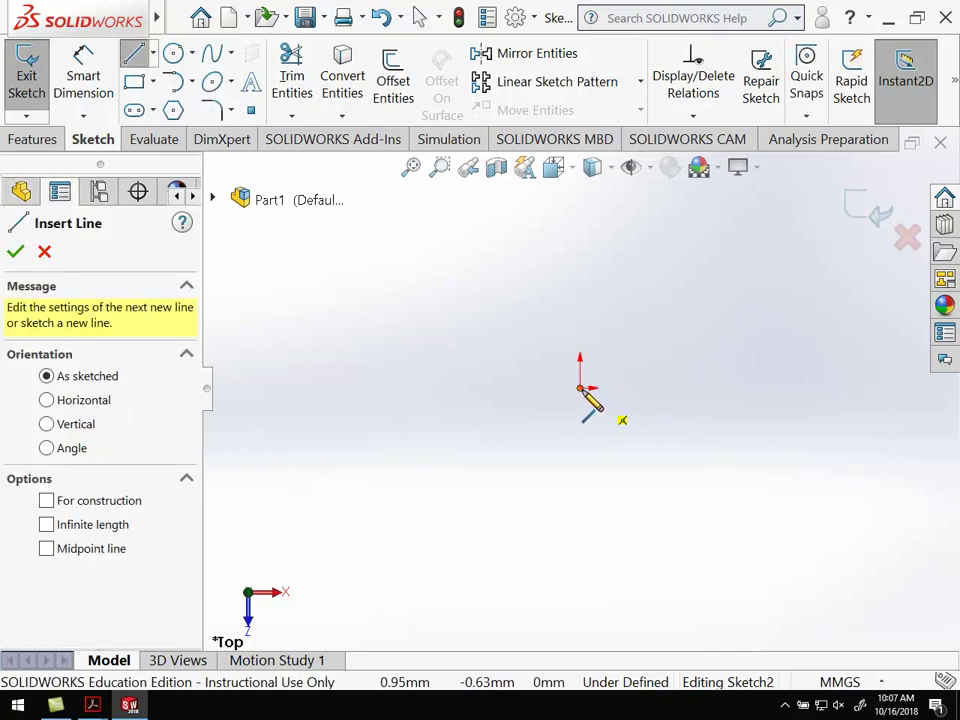
{"action": "left_click", "coordinate": [580, 388]}
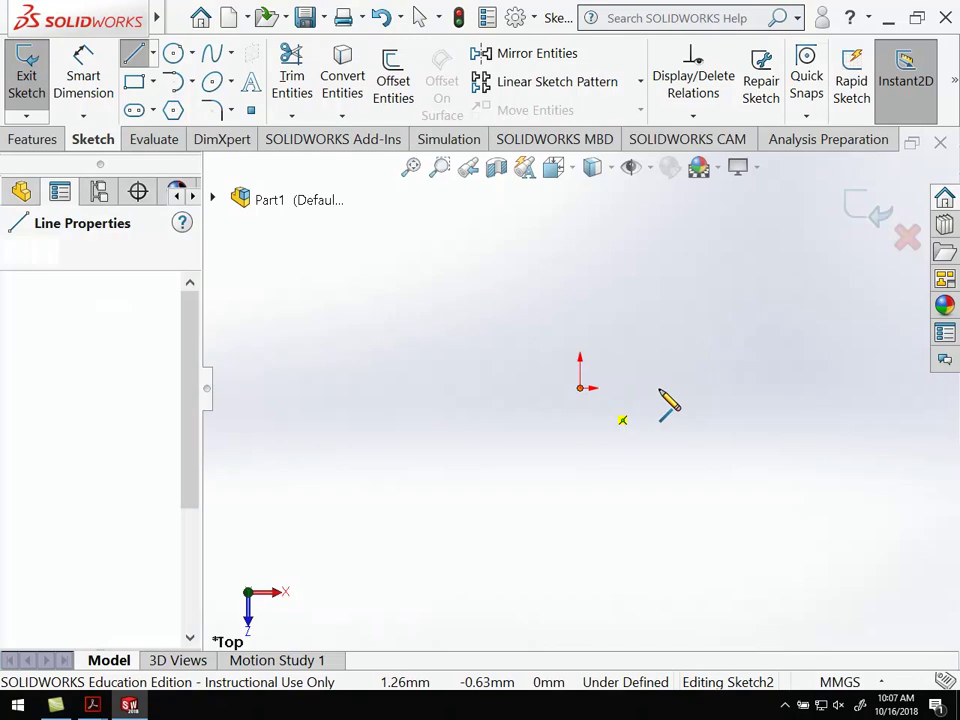
{"action": "left_click", "coordinate": [800, 388]}
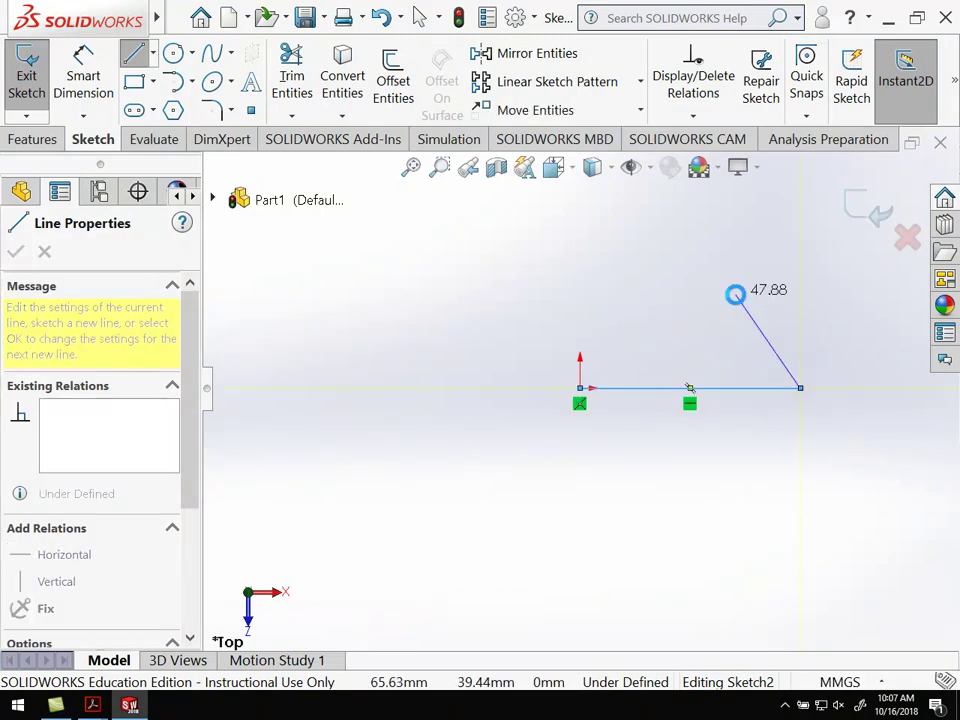
{"action": "key", "text": "Escape"}
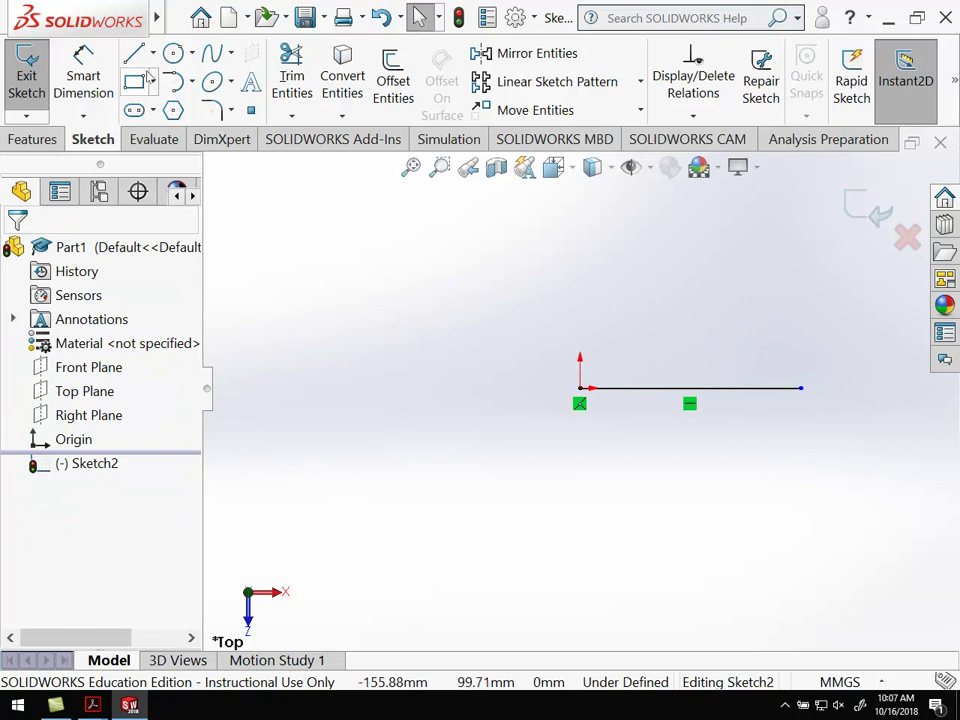
Step: Sketch a tangent semicircular arc upward from the line's outer end, with its other end about 45 mm directly above
{"action": "left_click", "coordinate": [193, 88]}
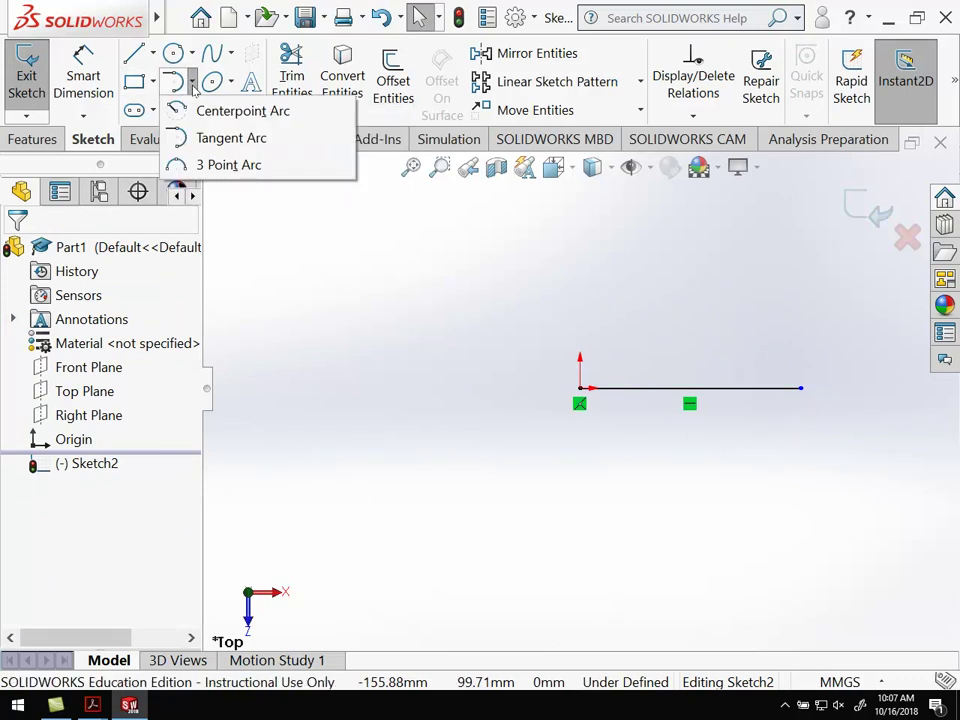
{"action": "left_click", "coordinate": [219, 146]}
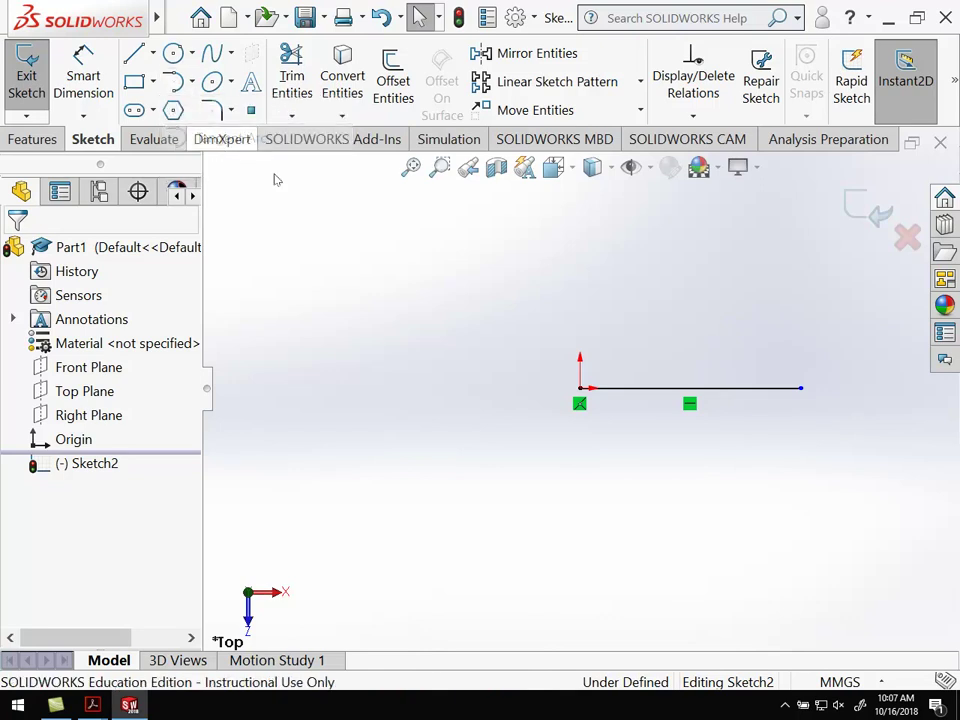
{"action": "left_click", "coordinate": [800, 388]}
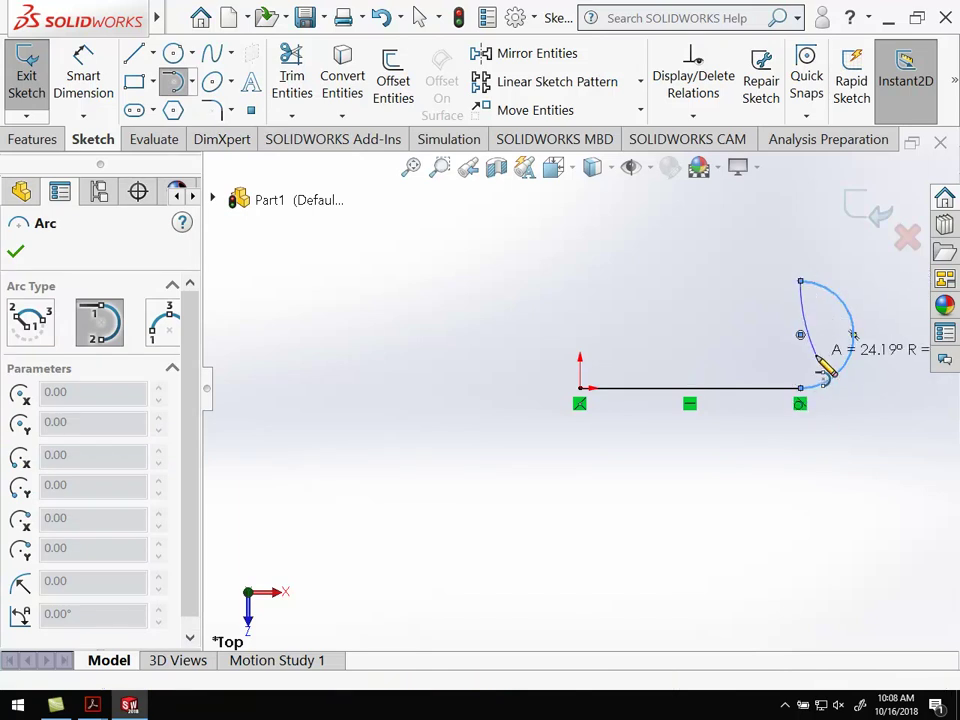
{"action": "left_click", "coordinate": [800, 282]}
{"action": "key", "text": "Escape"}
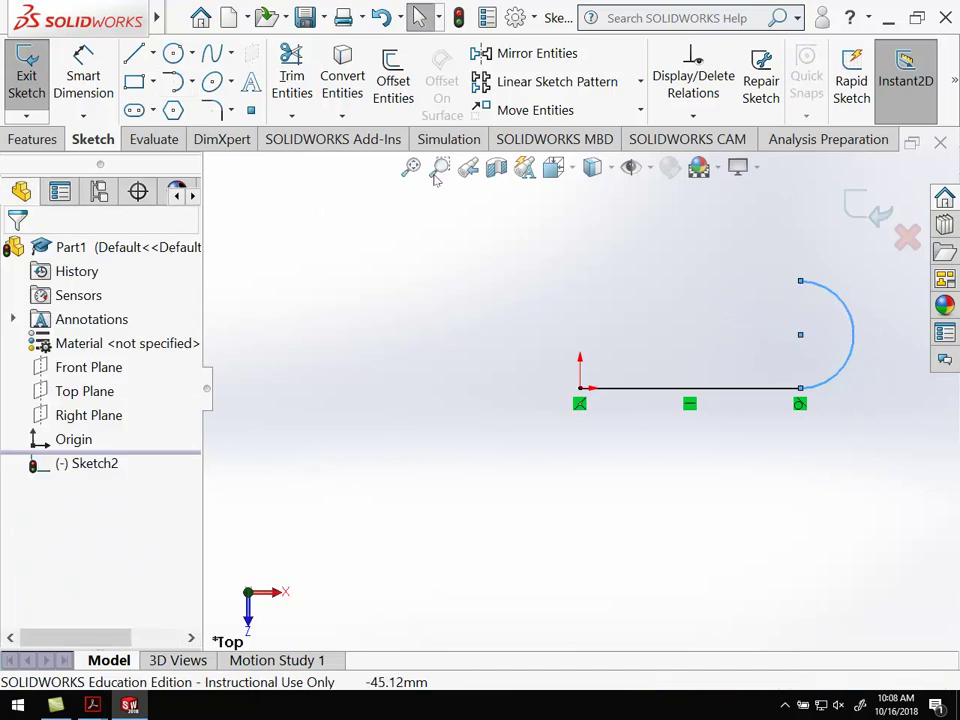
Step: Sketch a horizontal line from the arc's upper end back to a point directly above the origin
{"action": "left_click", "coordinate": [133, 53]}
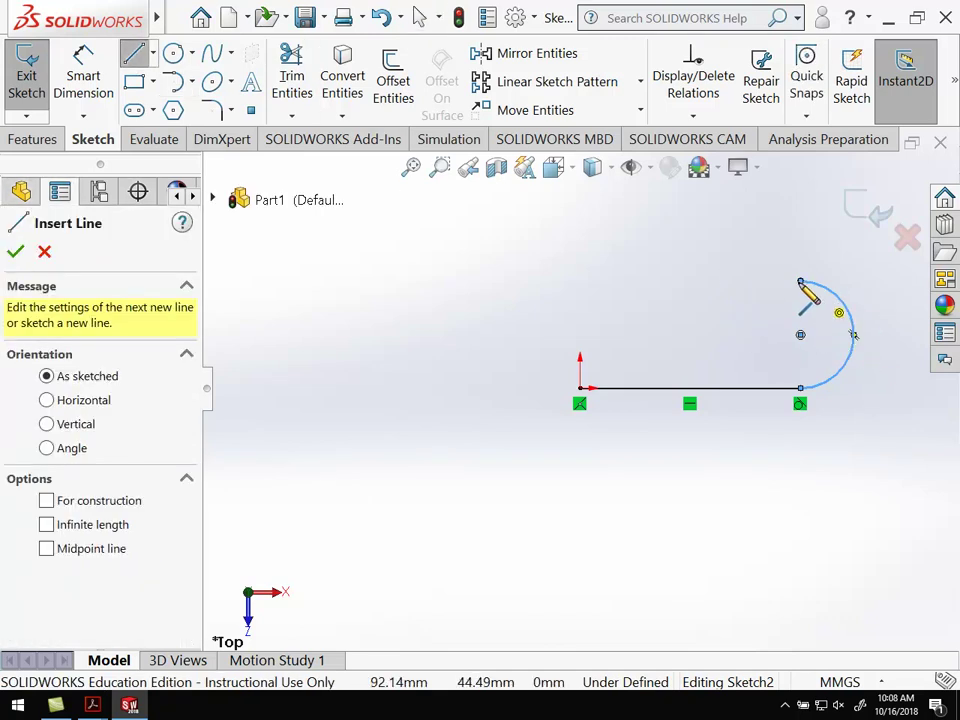
{"action": "left_click", "coordinate": [800, 281]}
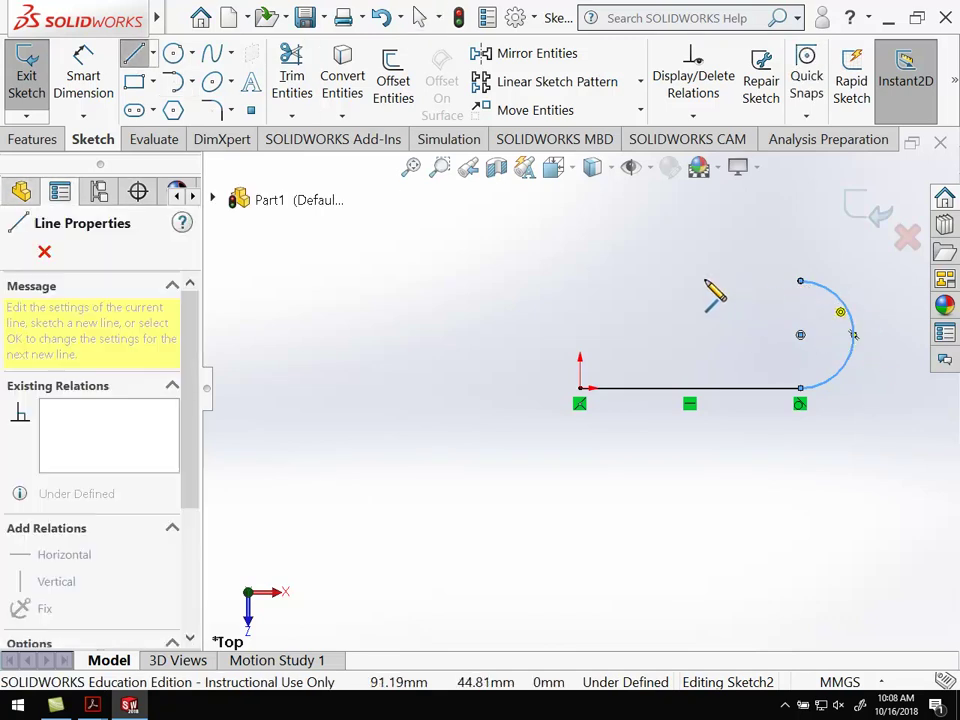
{"action": "left_click", "coordinate": [580, 282]}
{"action": "key", "text": "Escape"}
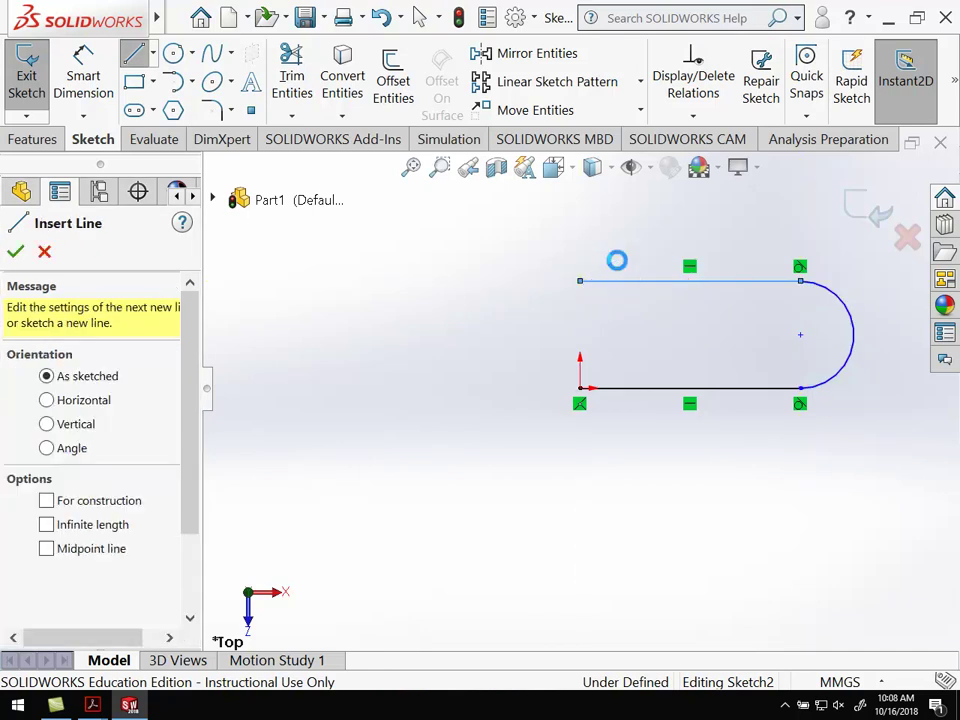
{"action": "key", "text": "Escape"}
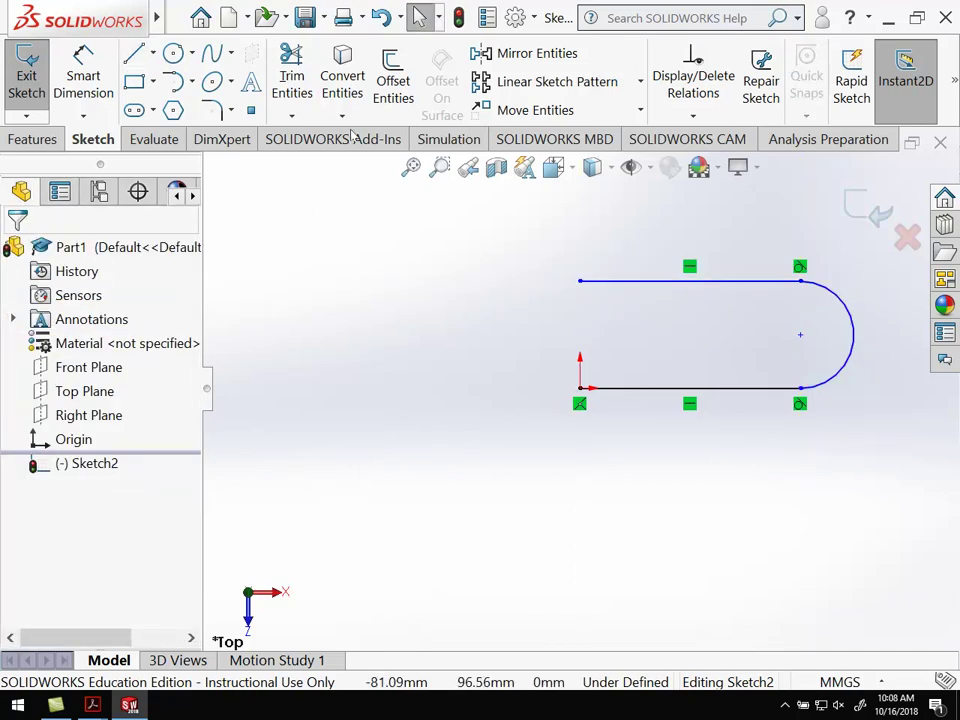
Step: Close the slot-shaped profile with a tangent arc from the upper line's free end to the origin
{"action": "left_click", "coordinate": [174, 81]}
{"action": "left_click", "coordinate": [580, 282]}
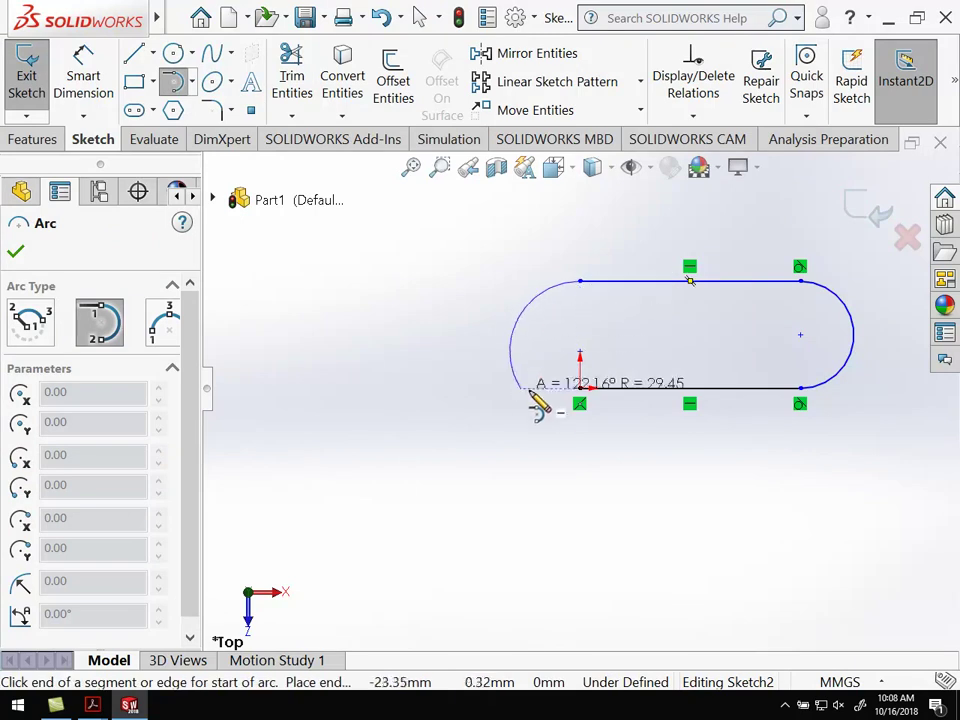
{"action": "left_click", "coordinate": [580, 388]}
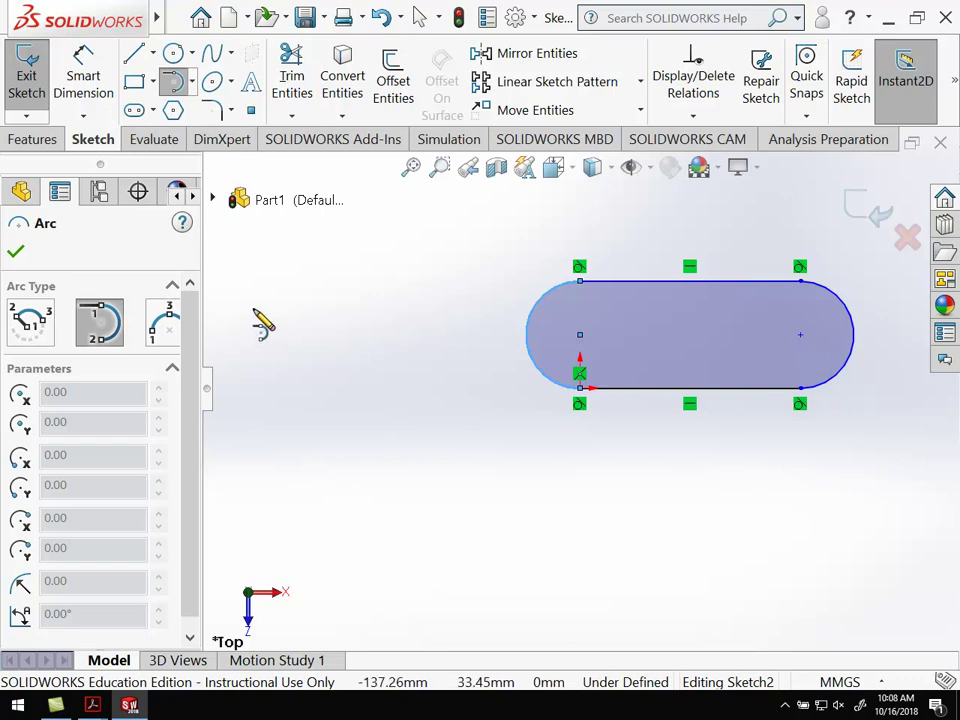
{"action": "key", "text": "Escape"}
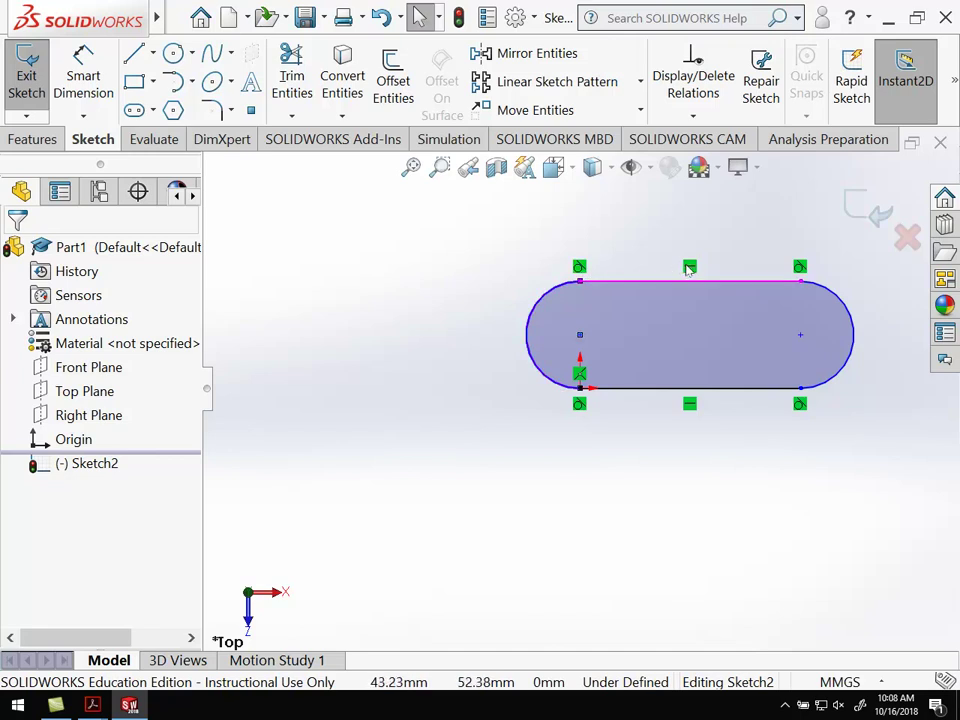
{"action": "left_click", "coordinate": [85, 72]}
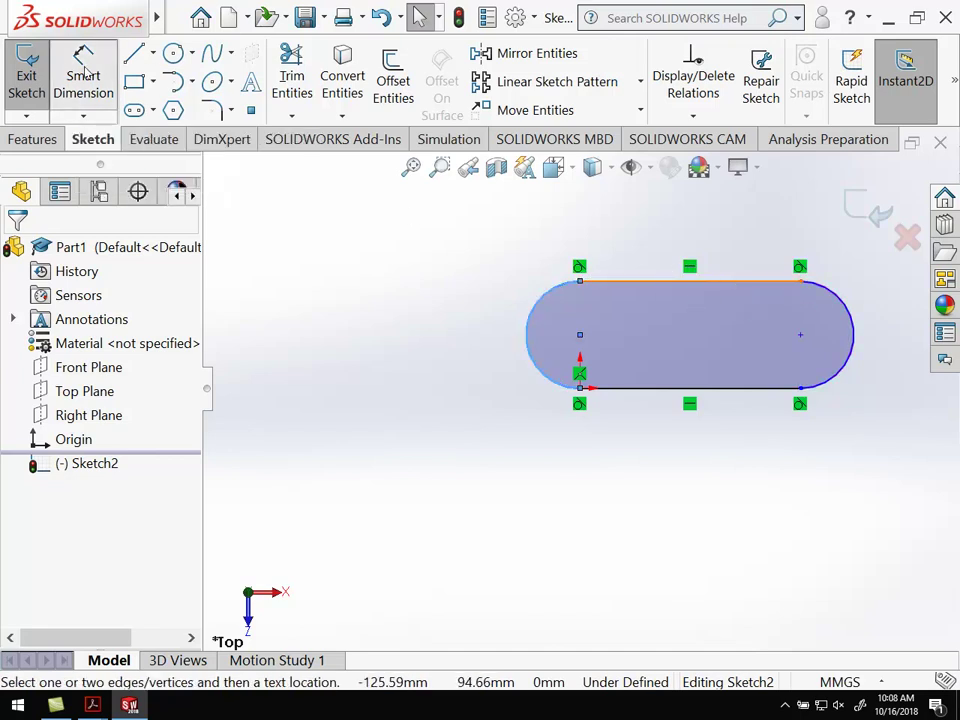
{"action": "left_click", "coordinate": [645, 400]}
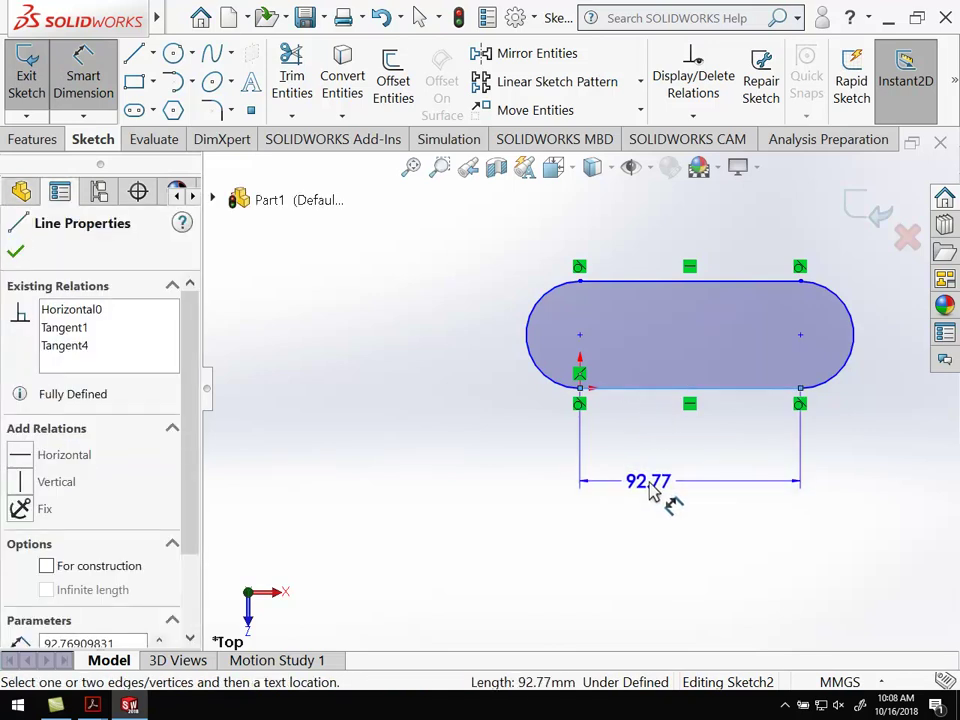
{"action": "key", "text": "Escape"}
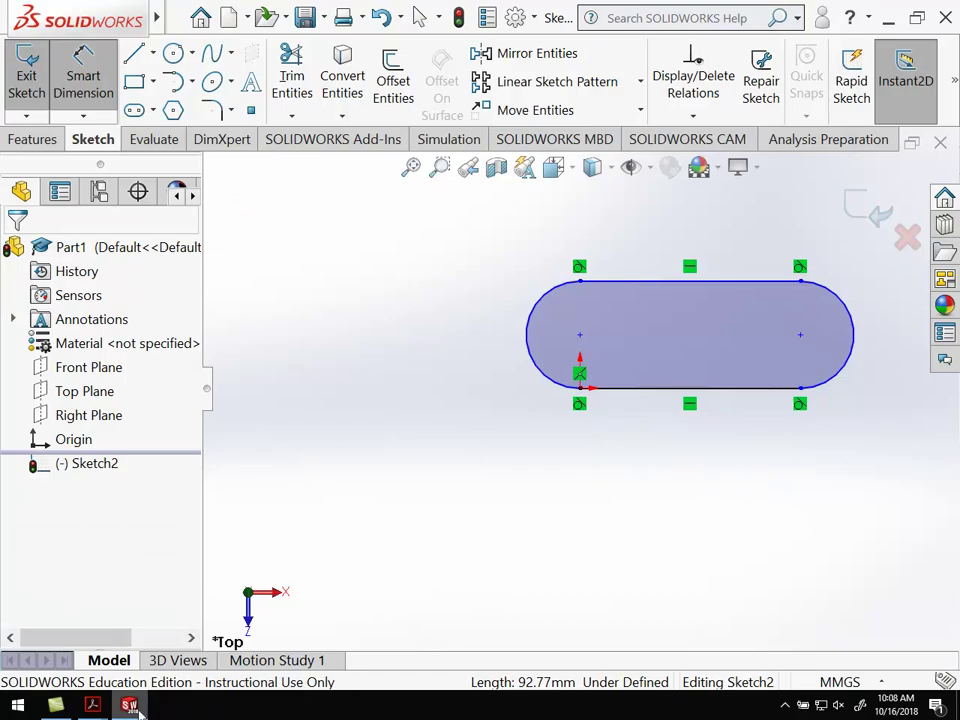
Step: Check the guard's dimensions in Guard.PDF and dimension the length of the slot profile's lower horizontal line as 70 mm
{"action": "left_click", "coordinate": [94, 706]}
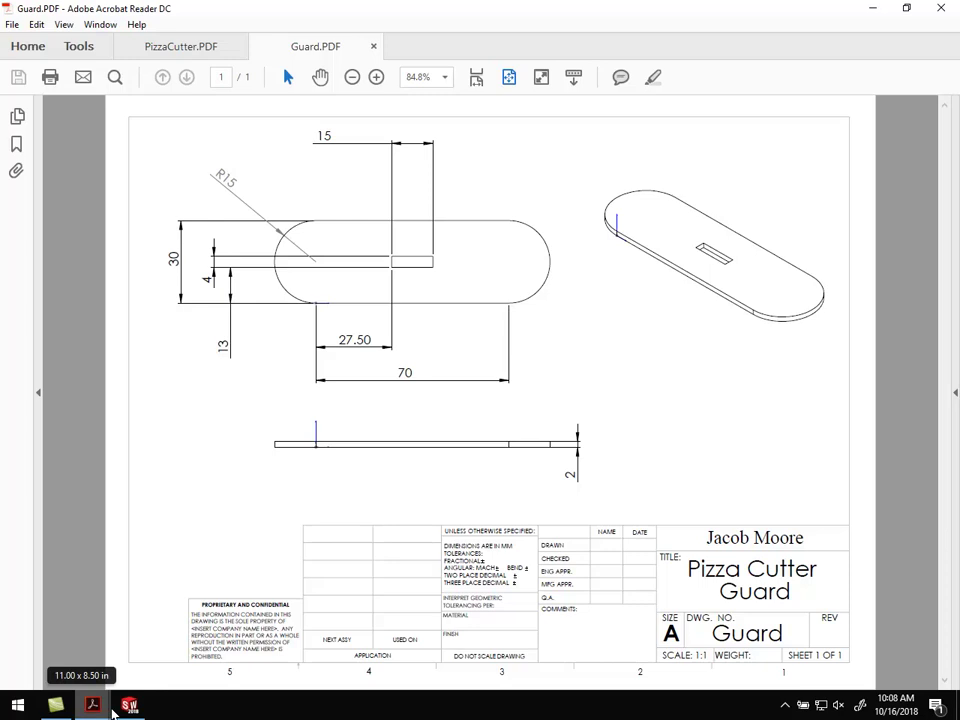
{"action": "left_click", "coordinate": [129, 706]}
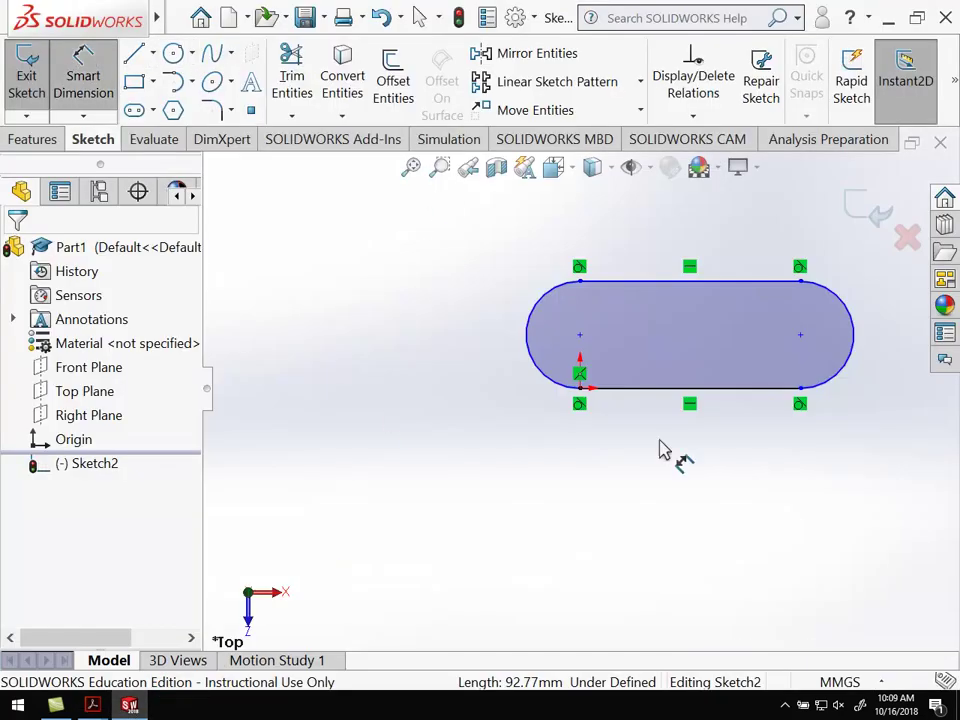
{"action": "left_click", "coordinate": [642, 398]}
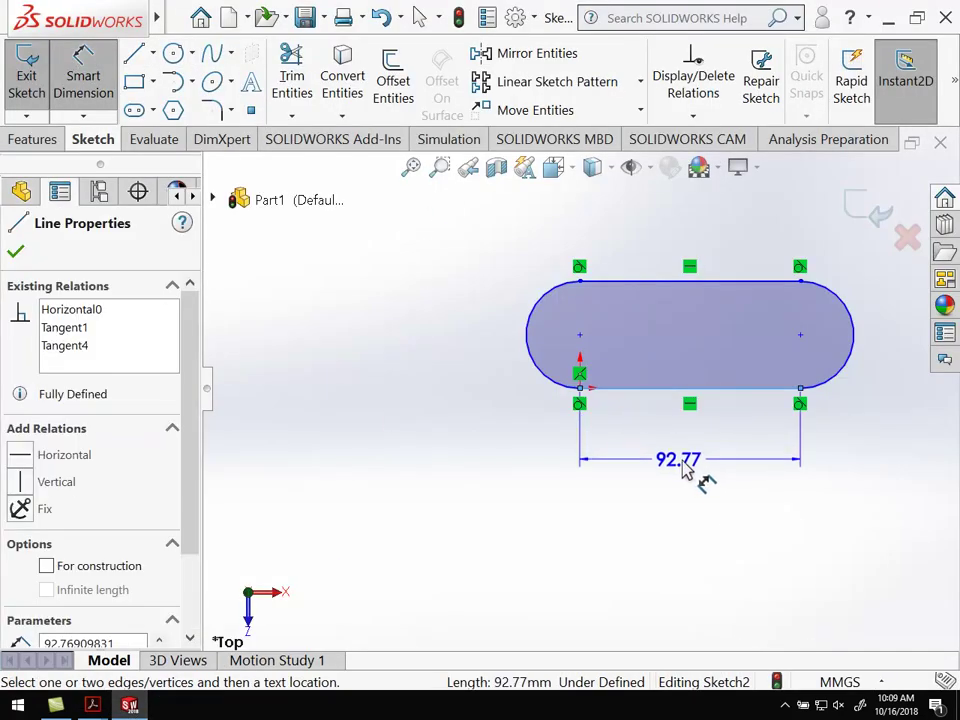
{"action": "left_click", "coordinate": [690, 468]}
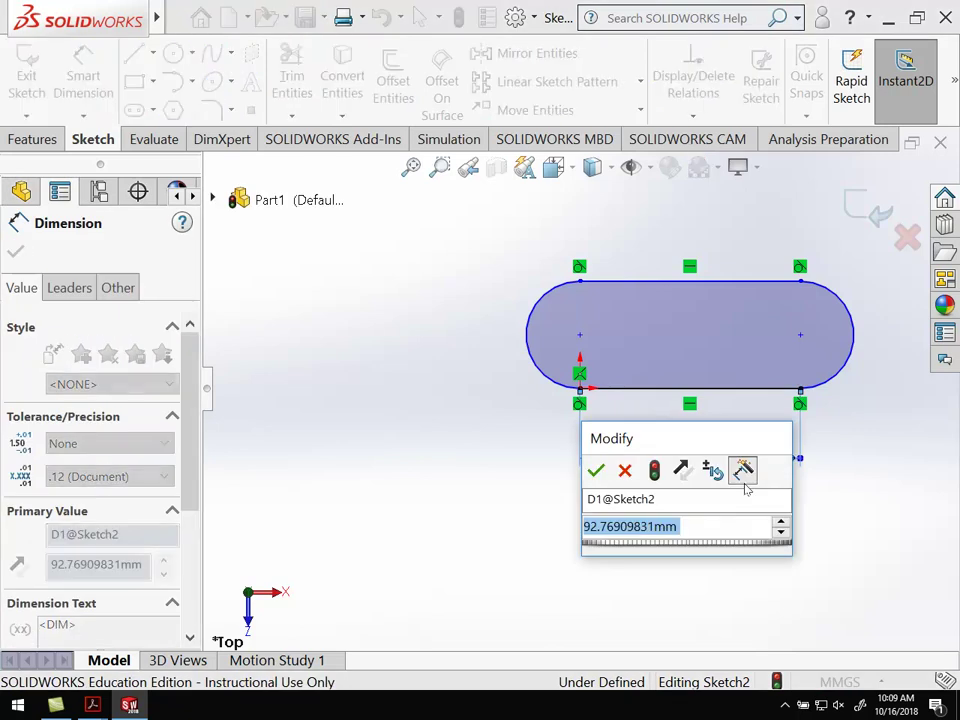
{"action": "type", "text": "70"}
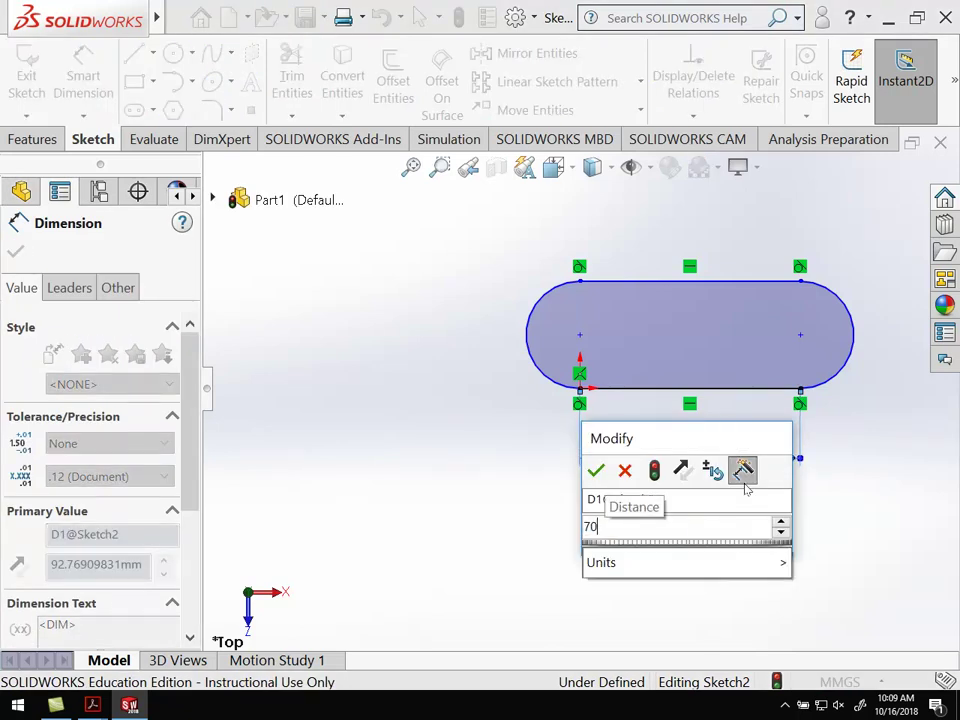
{"action": "key", "text": "Return"}
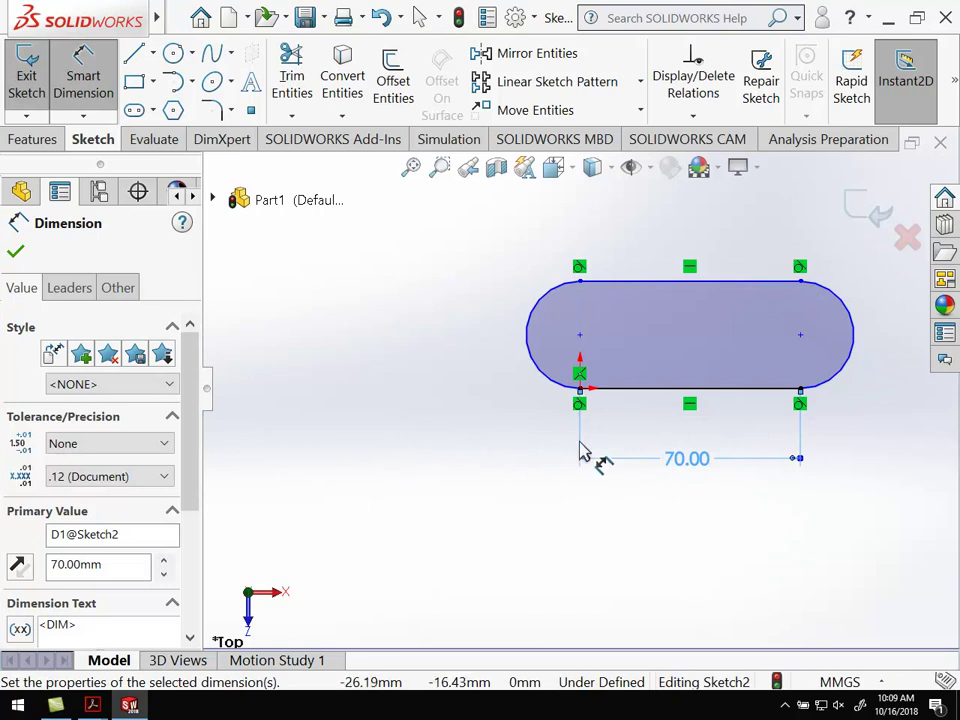
{"action": "key", "text": "Escape"}
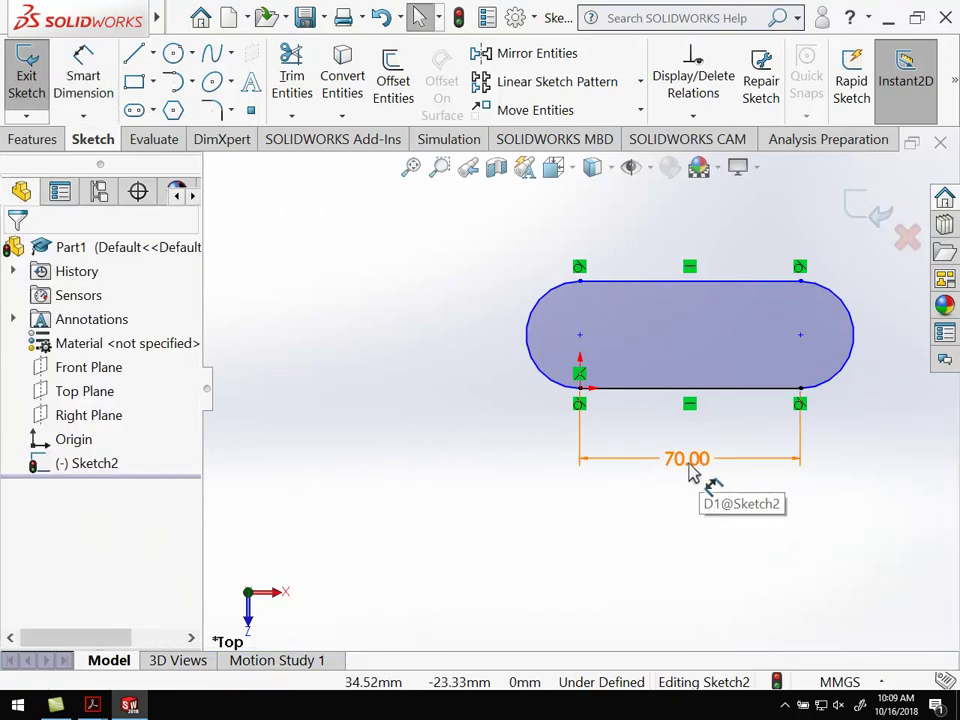
Step: Try a value of 60 mm for the lower line's length dimension and restore it to 70 mm
{"action": "double_click", "coordinate": [690, 465]}
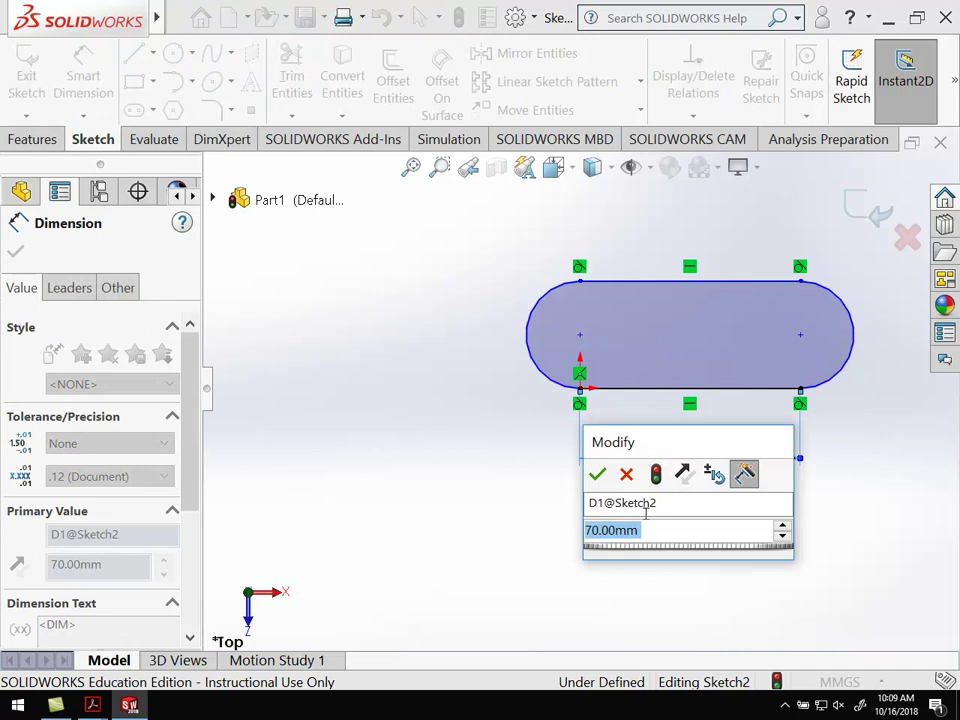
{"action": "type", "text": "60"}
{"action": "key", "text": "Return"}
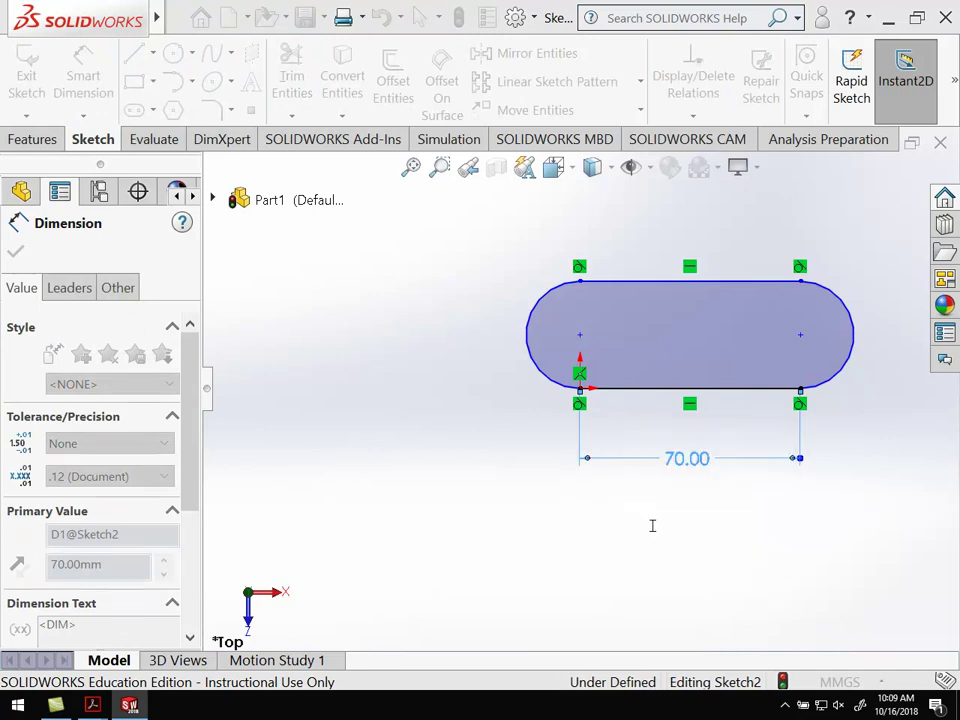
{"action": "double_click", "coordinate": [672, 459]}
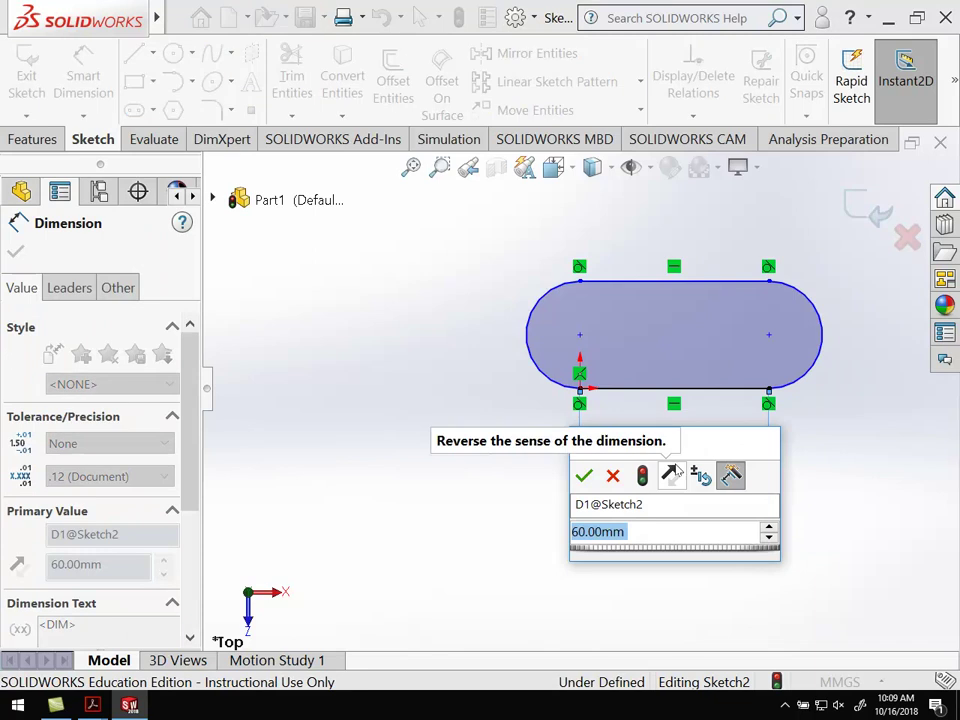
{"action": "type", "text": "70"}
{"action": "key", "text": "Return"}
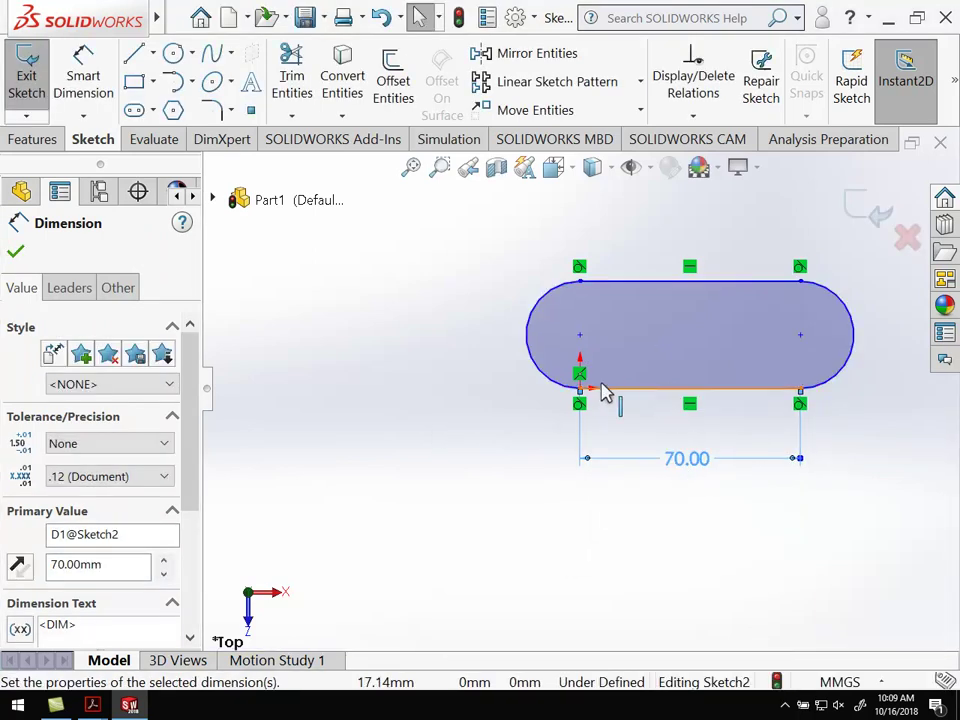
{"action": "key", "text": "Escape"}
Step: Dimension the radius of the arc at the origin end of the profile as 15 mm
{"action": "left_click", "coordinate": [86, 64]}
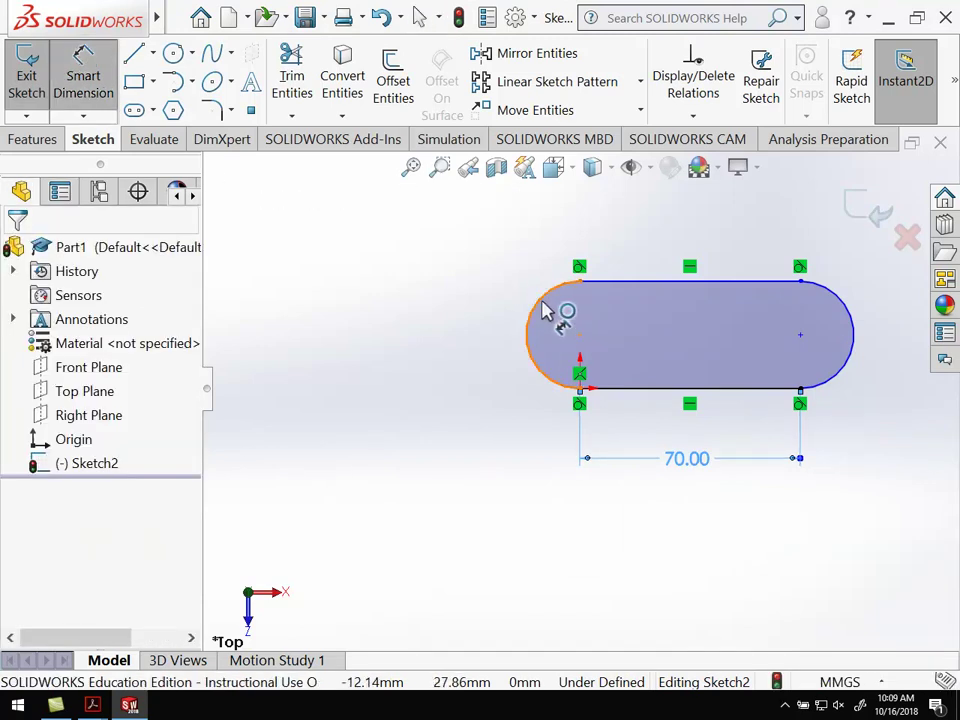
{"action": "left_click", "coordinate": [543, 311]}
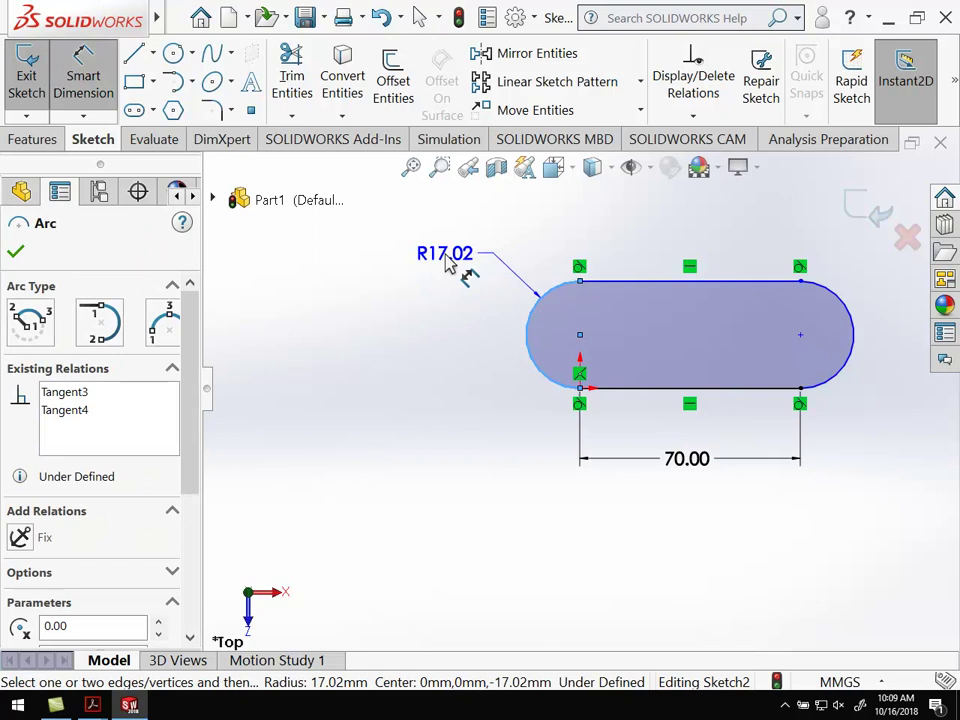
{"action": "left_click", "coordinate": [445, 263]}
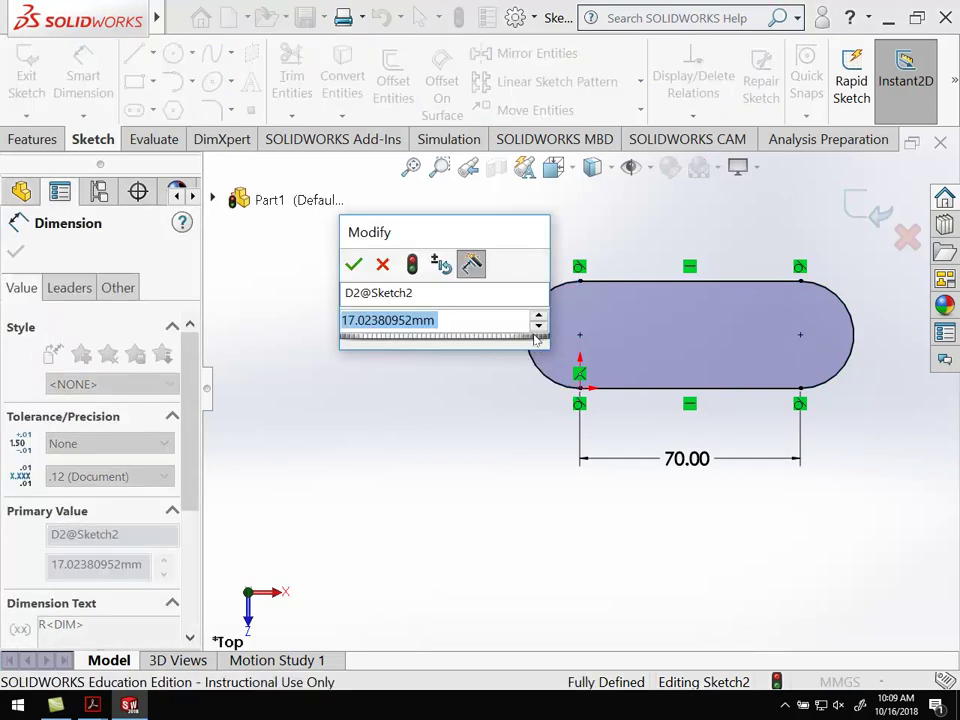
{"action": "type", "text": "15"}
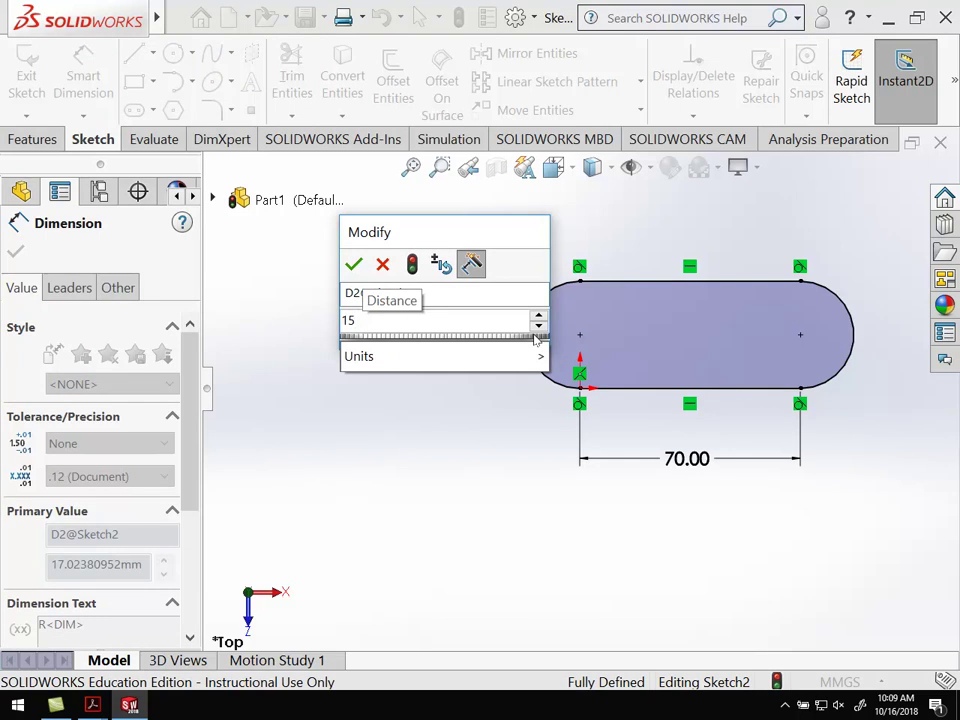
{"action": "key", "text": "Return"}
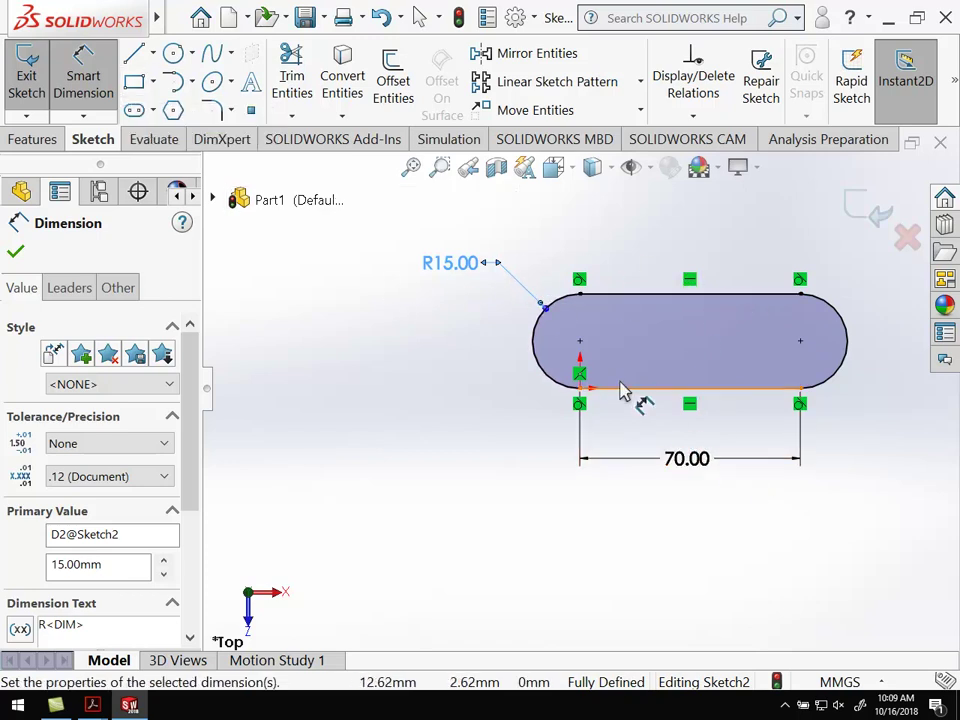
{"action": "left_click", "coordinate": [556, 258]}
{"action": "key", "text": "Escape"}
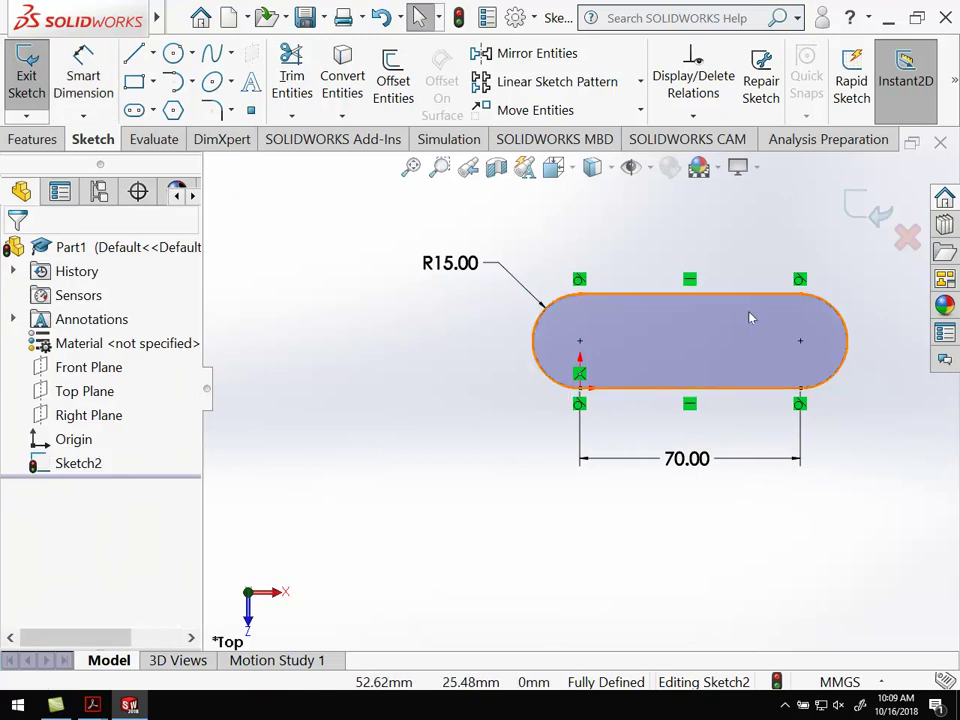
Step: Delete the tangent relation between the upper line and the arc at the far end, and pull that arc outward to about 19 mm radius
{"action": "left_click", "coordinate": [800, 281]}
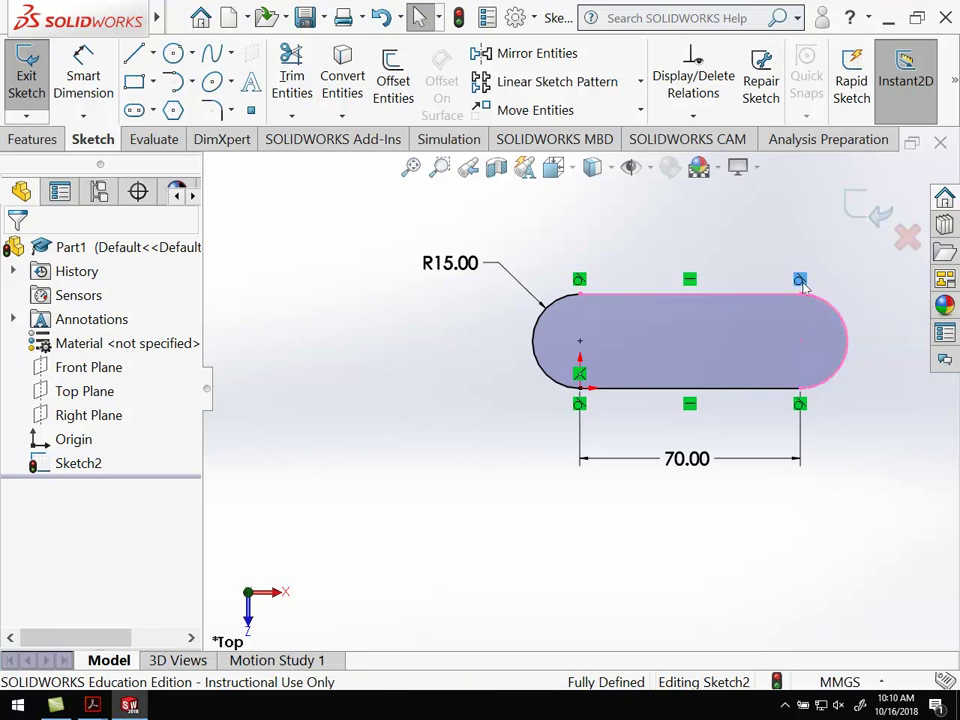
{"action": "left_click", "coordinate": [689, 281]}
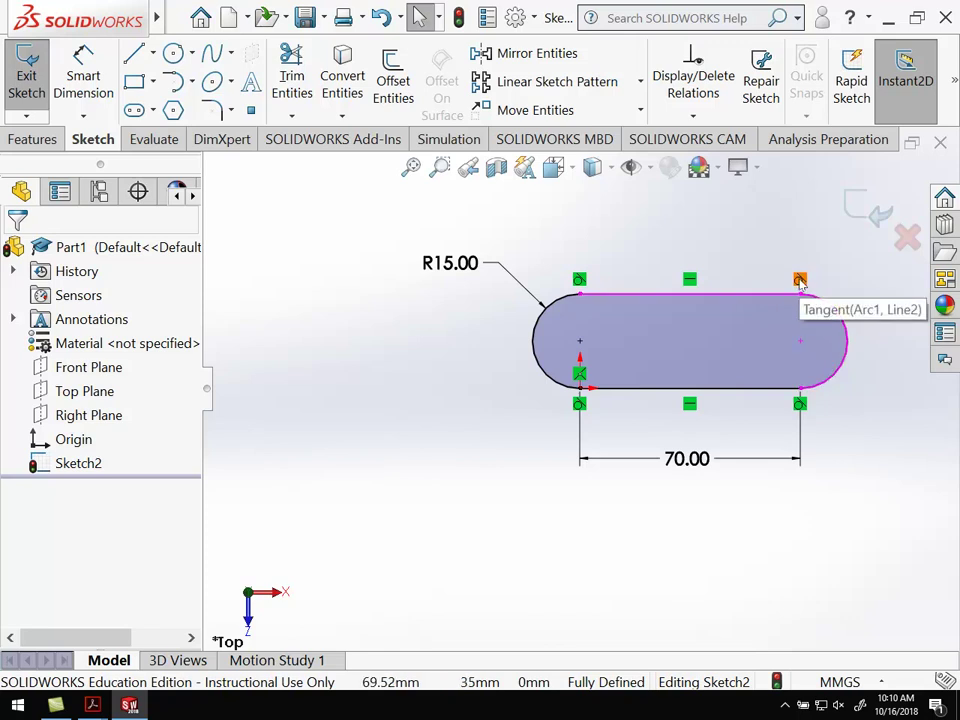
{"action": "left_click", "coordinate": [800, 280]}
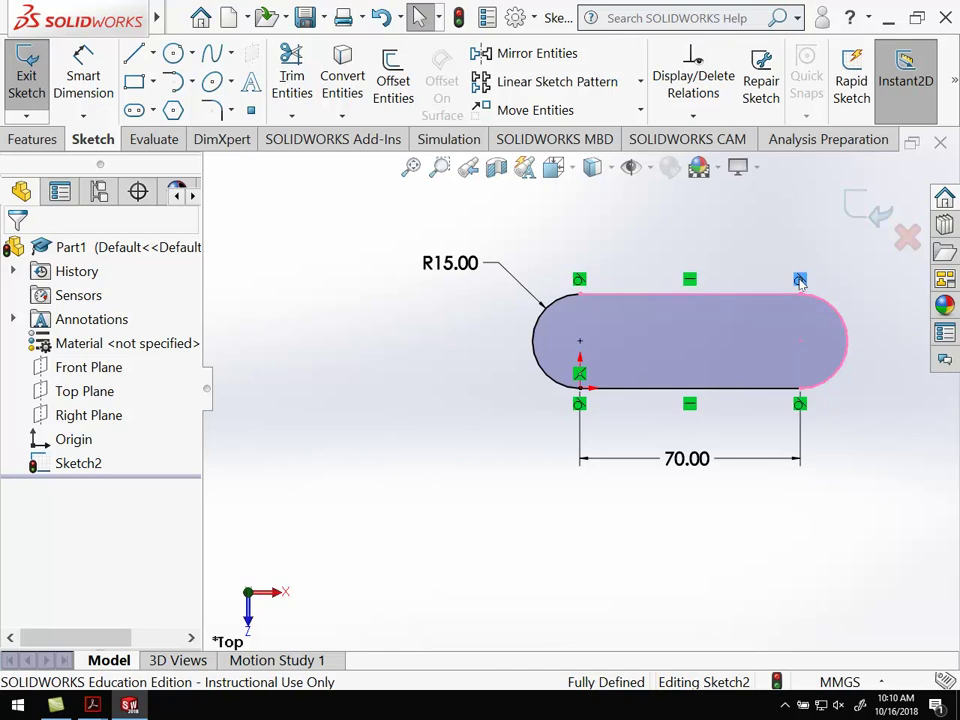
{"action": "key", "text": "Delete"}
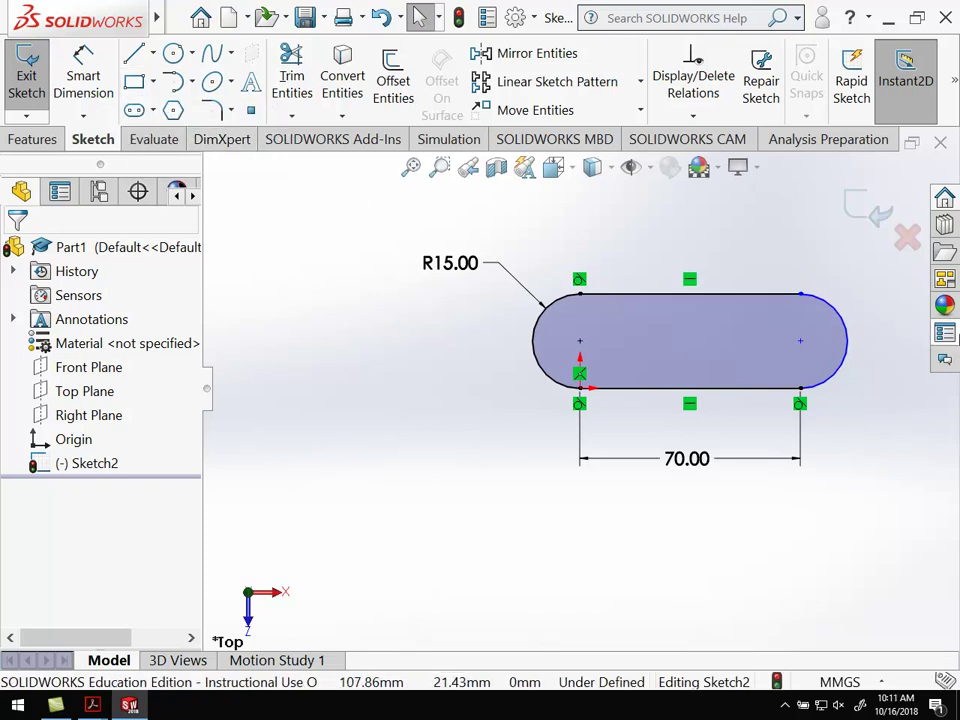
{"action": "mouse_move", "coordinate": [846, 315]}
{"action": "left_mouse_down"}
{"action": "mouse_move", "coordinate": [868, 276]}
{"action": "mouse_move", "coordinate": [862, 293]}
{"action": "left_mouse_up"}
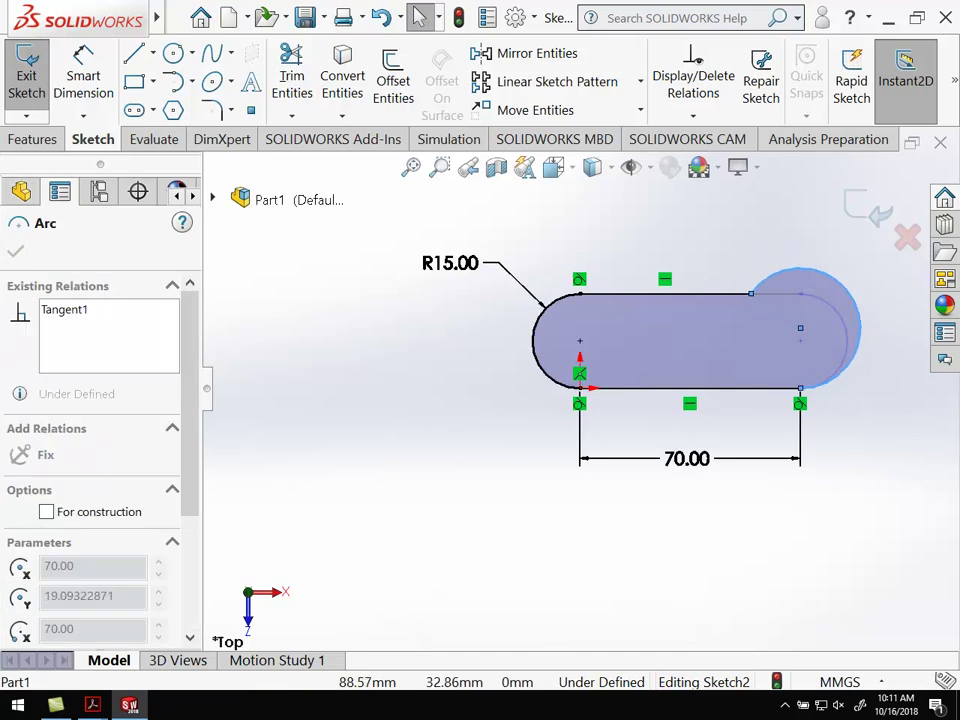
{"action": "left_click", "coordinate": [862, 412]}
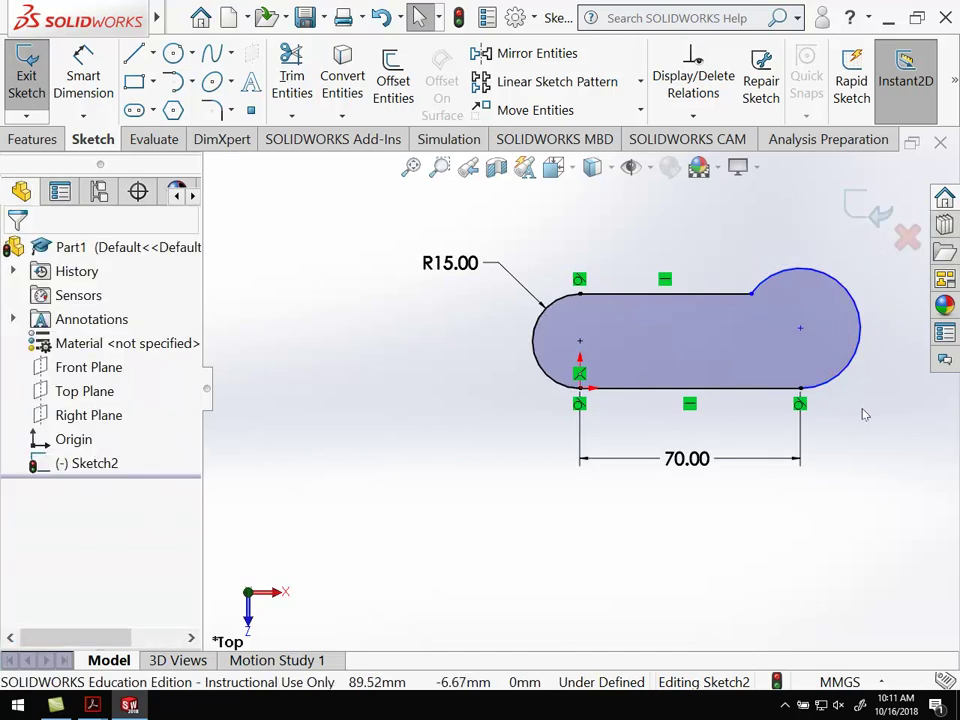
Step: Add a tangent relation between the upper horizontal line and the arc at the end away from the origin
{"action": "left_click", "coordinate": [721, 296]}
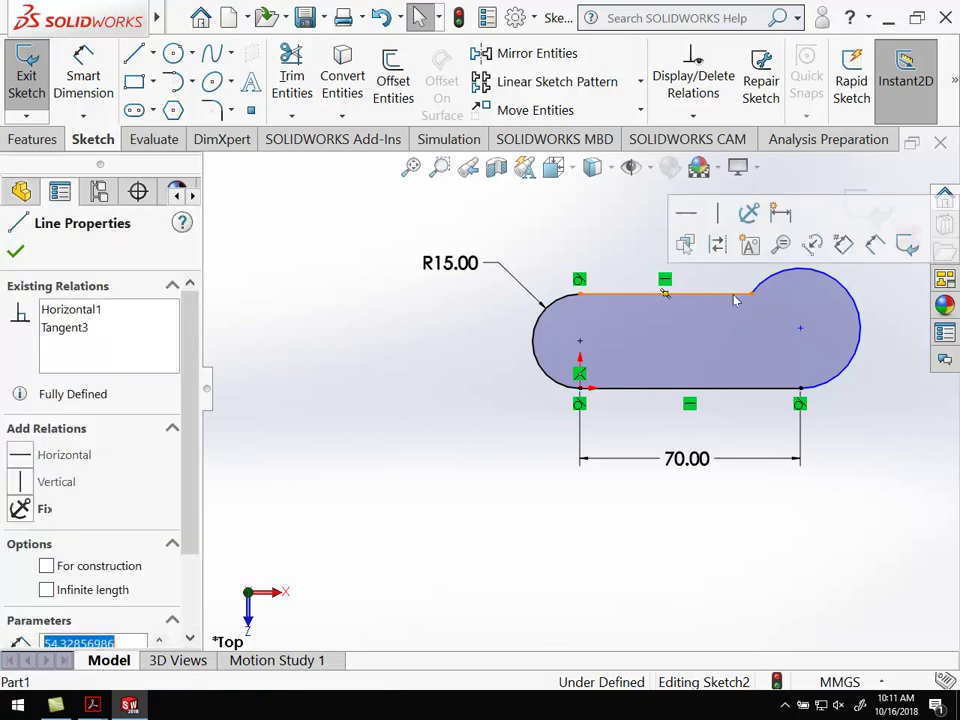
{"action": "left_click", "coordinate": [784, 284], "text": "ctrl"}
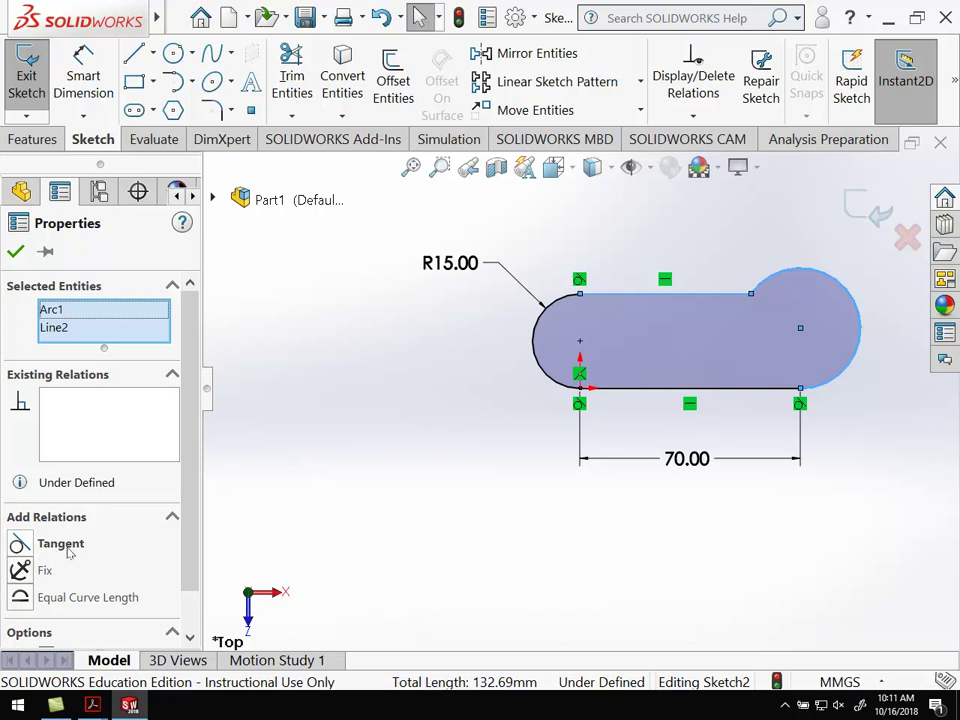
{"action": "left_click", "coordinate": [60, 545]}
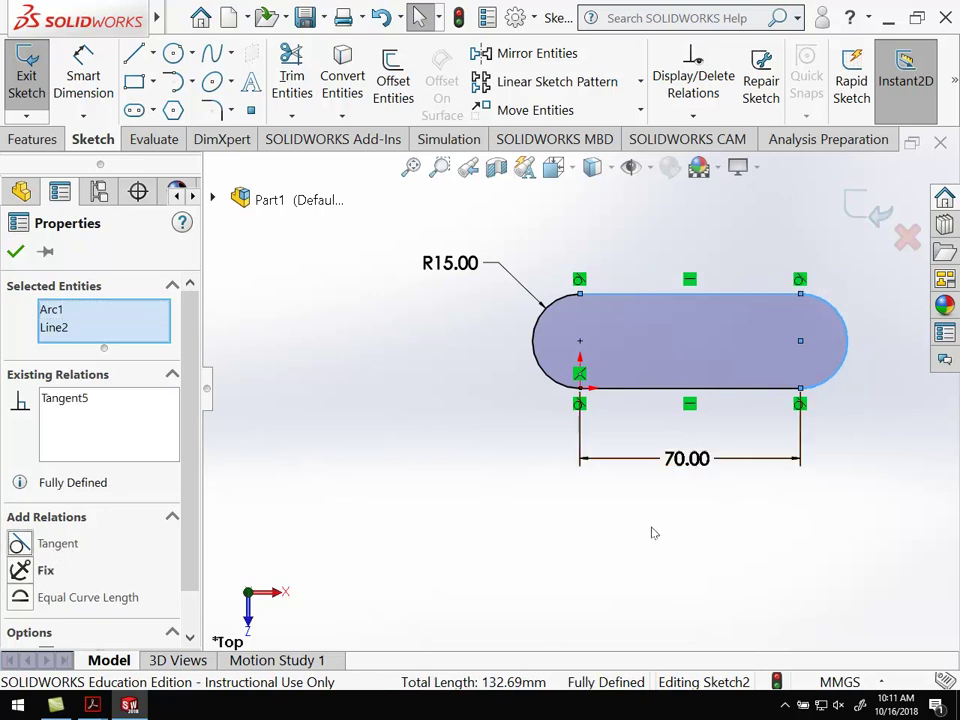
{"action": "left_click", "coordinate": [581, 521]}
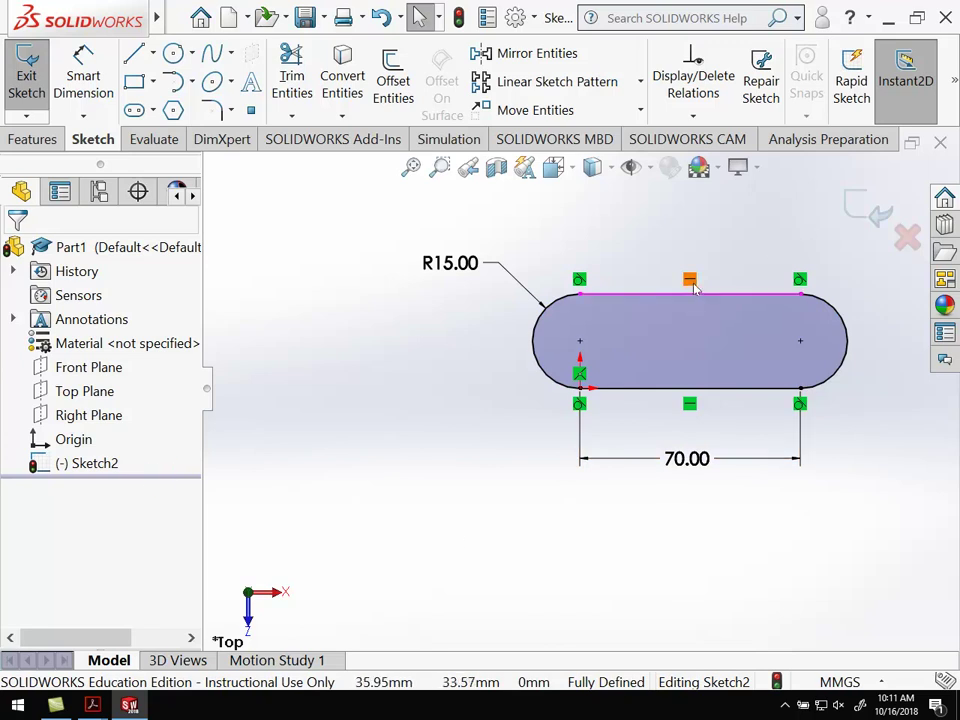
{"action": "left_click", "coordinate": [579, 279]}
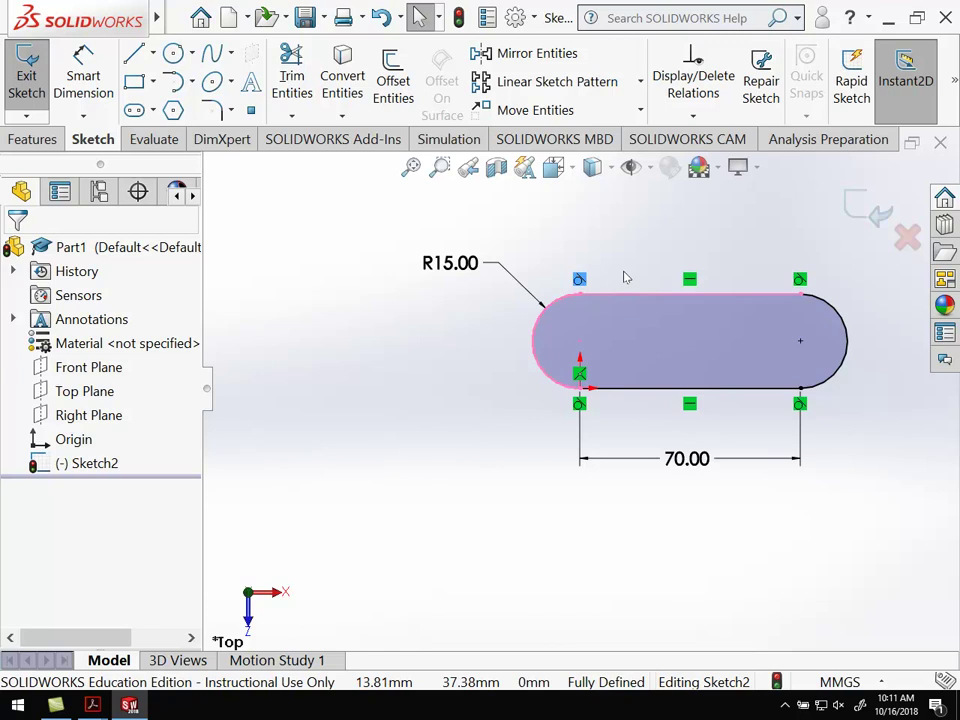
{"action": "left_click", "coordinate": [625, 277]}
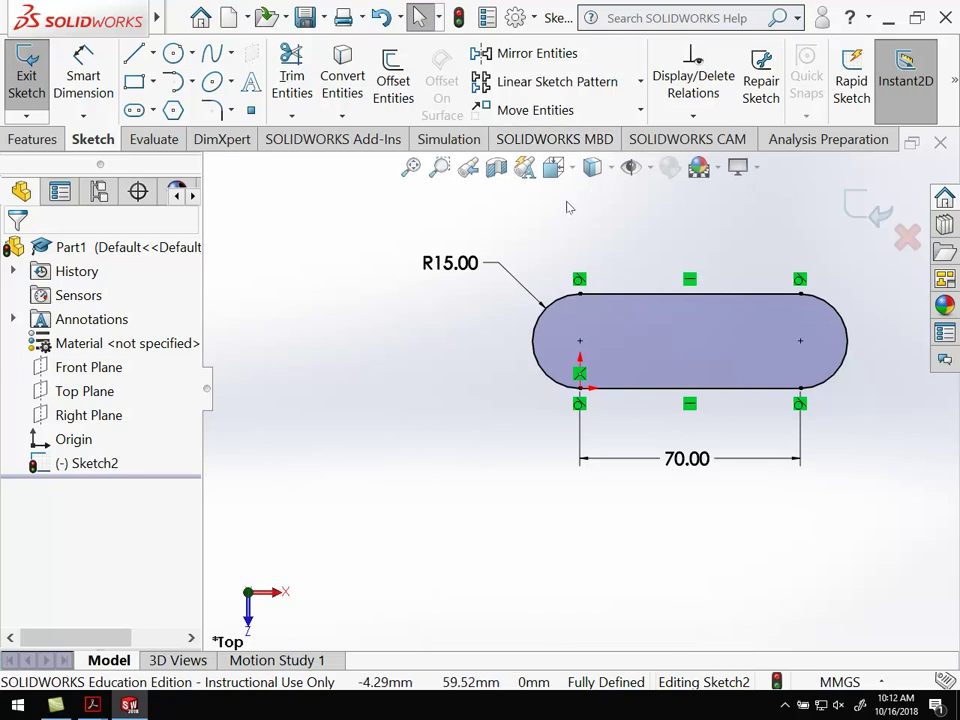
Step: Close the profile sketch and extrude it as a blind boss 2 mm deep, taking the thickness from the Guard.PDF drawing
{"action": "left_click", "coordinate": [26, 76]}
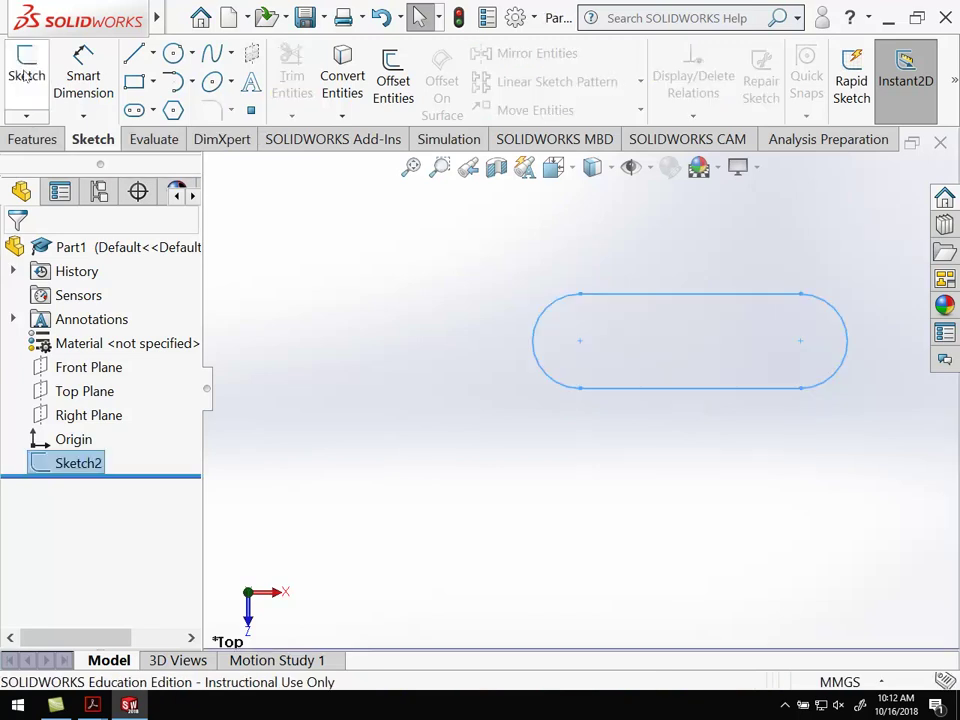
{"action": "left_click", "coordinate": [20, 142]}
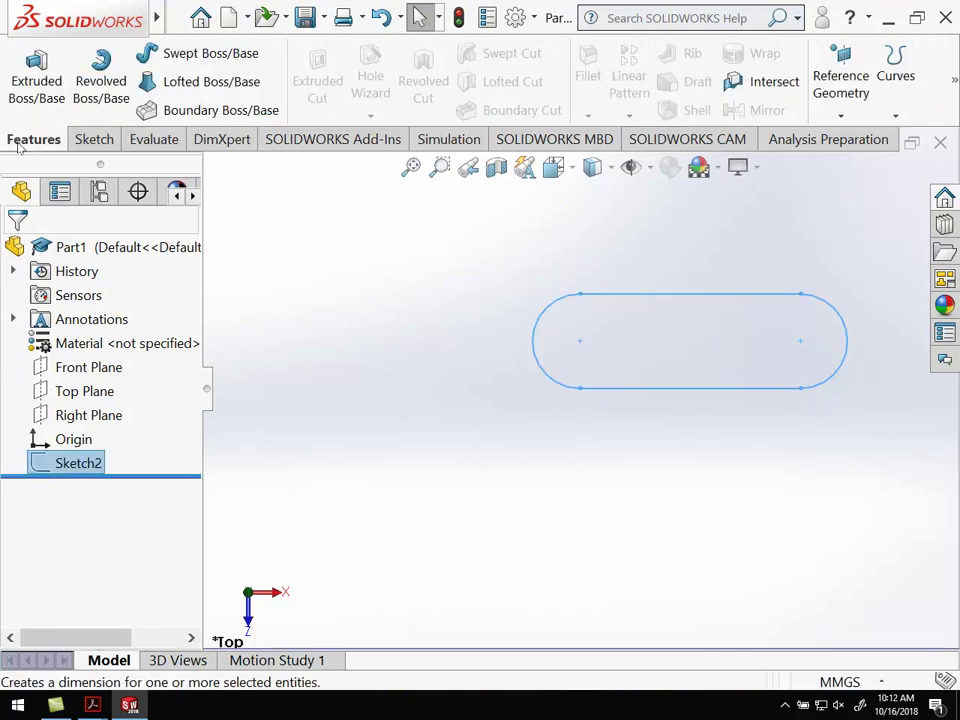
{"action": "left_click", "coordinate": [37, 85]}
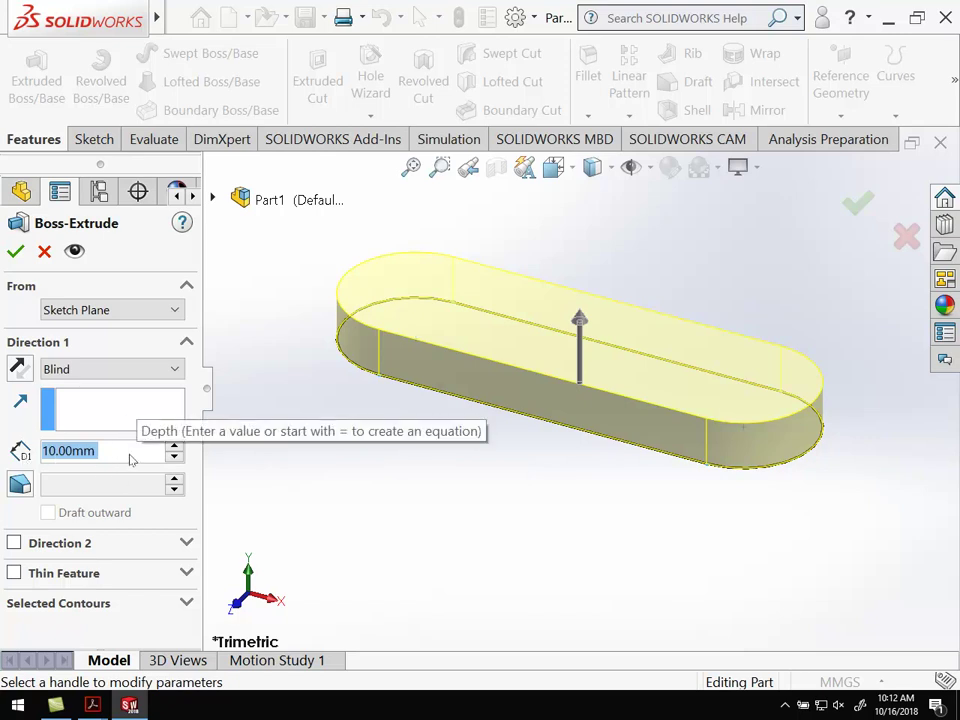
{"action": "left_click", "coordinate": [92, 705]}
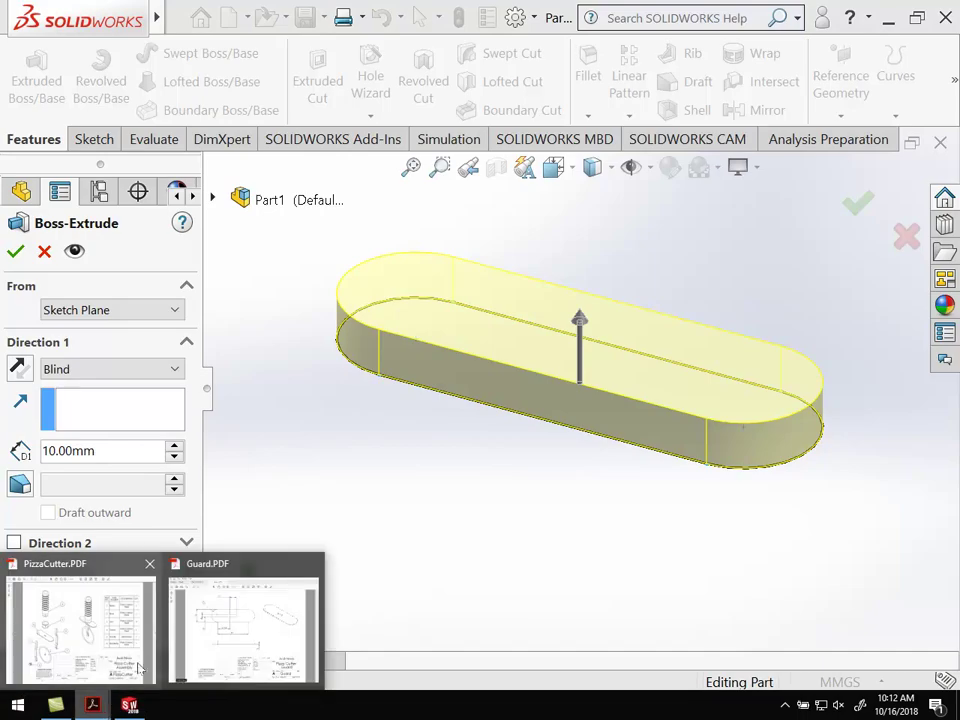
{"action": "left_click", "coordinate": [215, 652]}
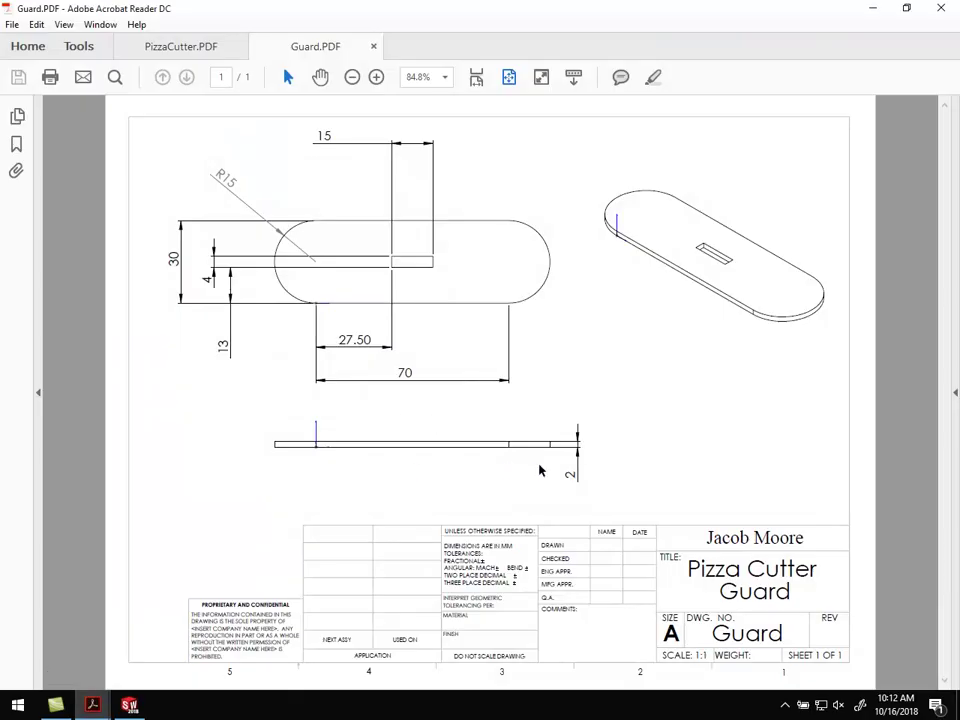
{"action": "key", "text": "alt+Tab"}
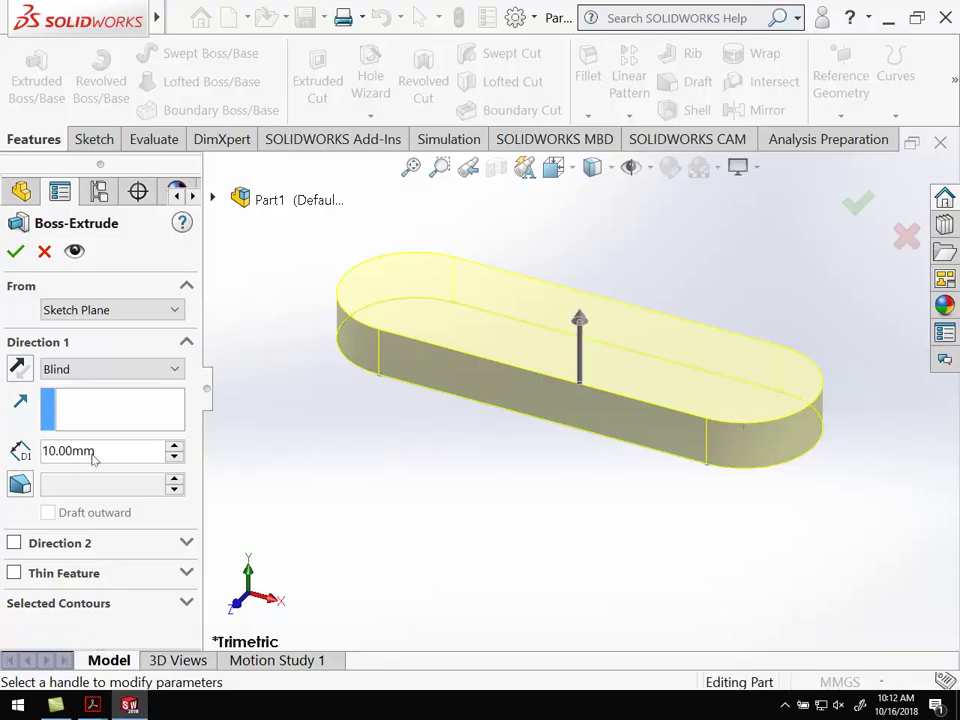
{"action": "double_click", "coordinate": [108, 456]}
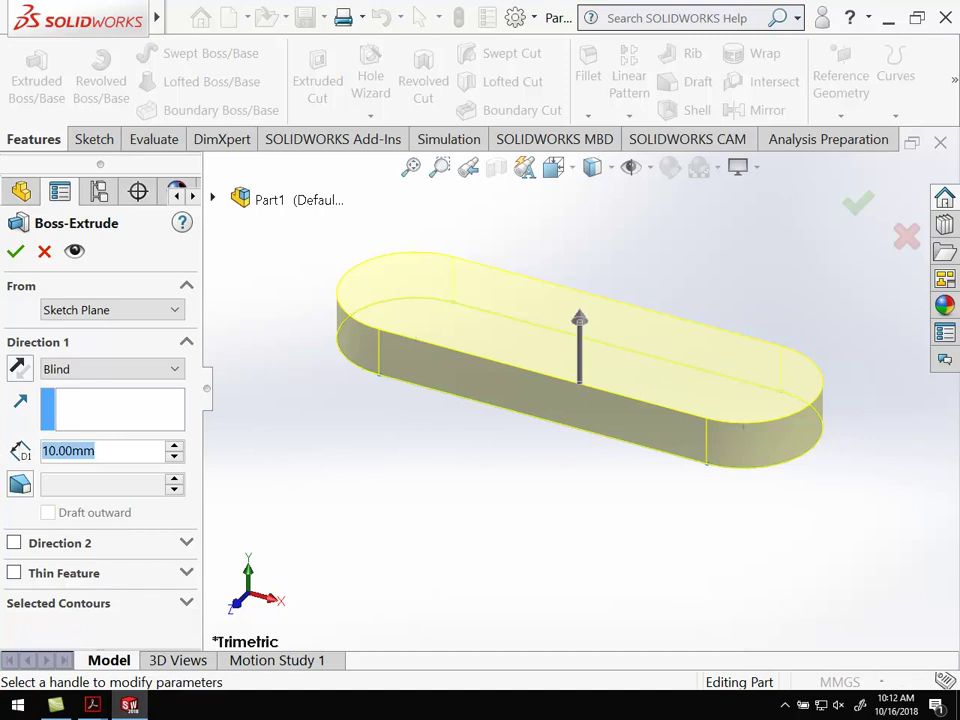
{"action": "type", "text": "2"}
{"action": "key", "text": "Return"}
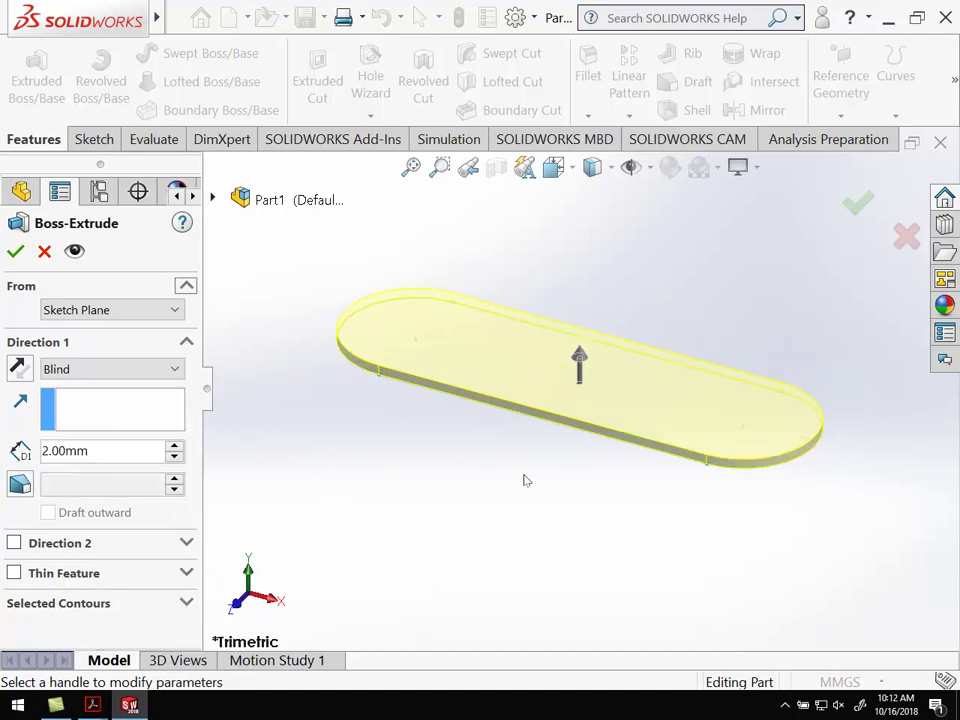
{"action": "left_click", "coordinate": [16, 253]}
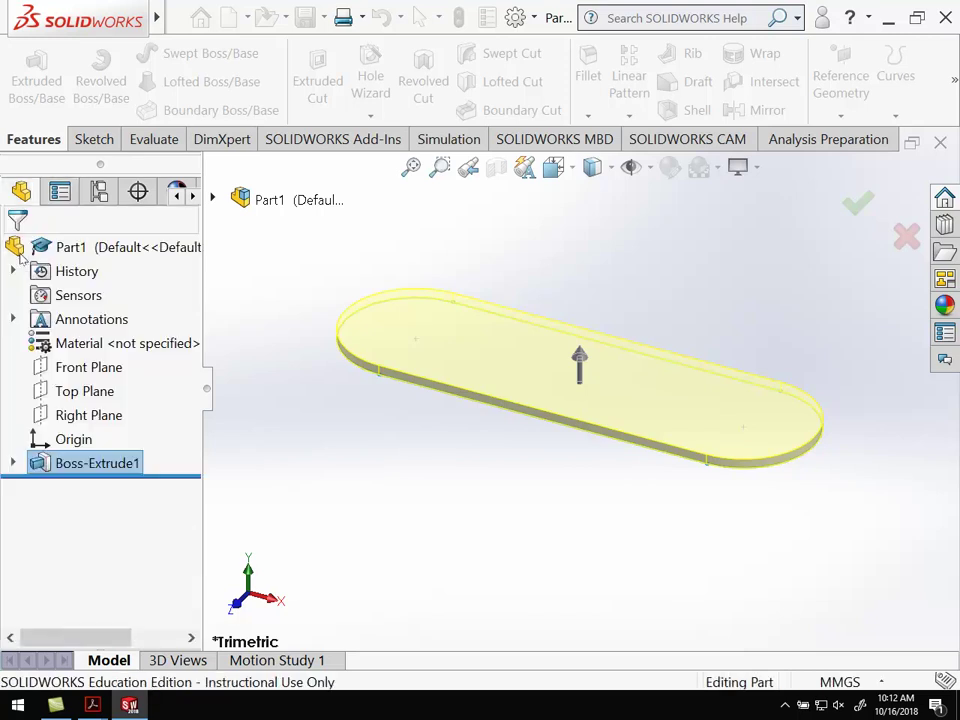
{"action": "left_click", "coordinate": [369, 454]}
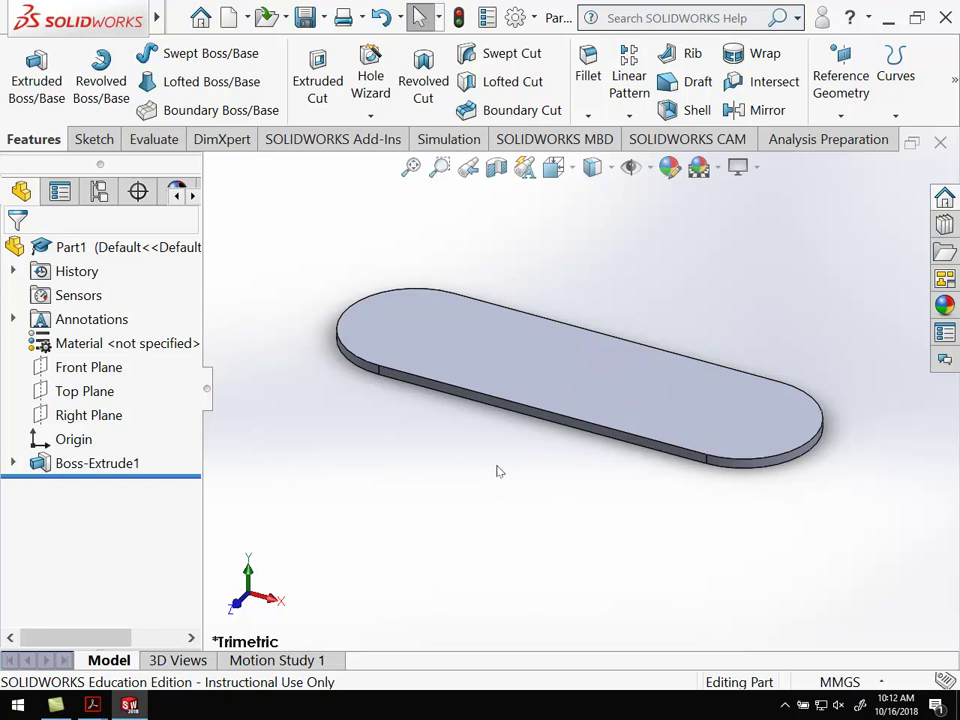
Step: Examine the extruded plate up close, from a distance and from different angles
{"action": "scroll", "coordinate": [564, 392], "scroll_direction": "down", "scroll_amount": 2}
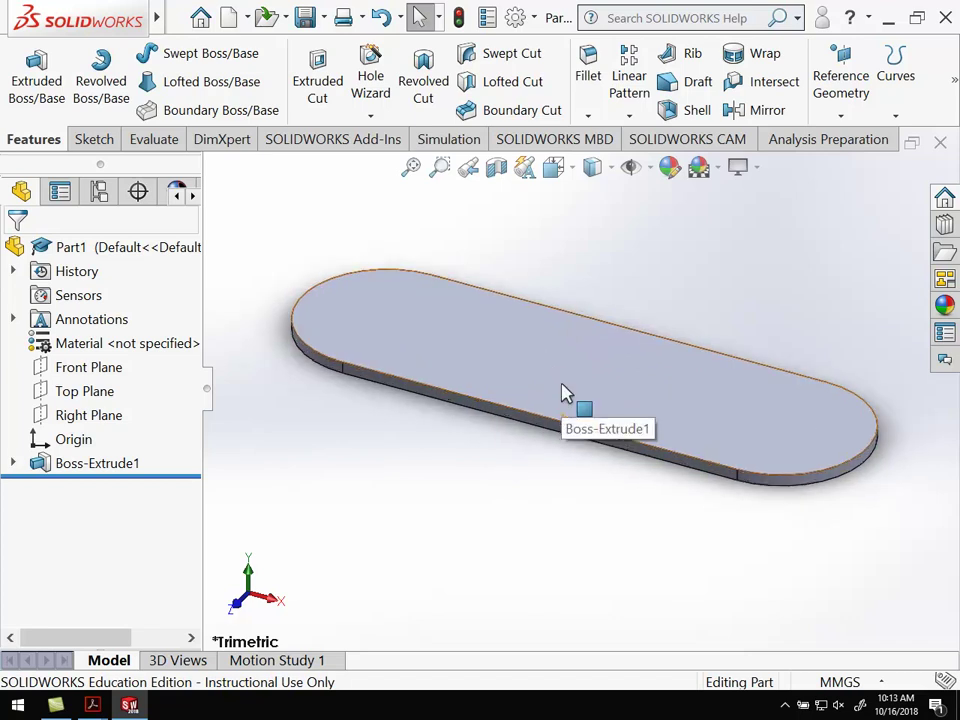
{"action": "scroll", "coordinate": [564, 392], "scroll_direction": "up", "scroll_amount": 5}
{"action": "scroll", "coordinate": [564, 392], "scroll_direction": "down", "scroll_amount": 7}
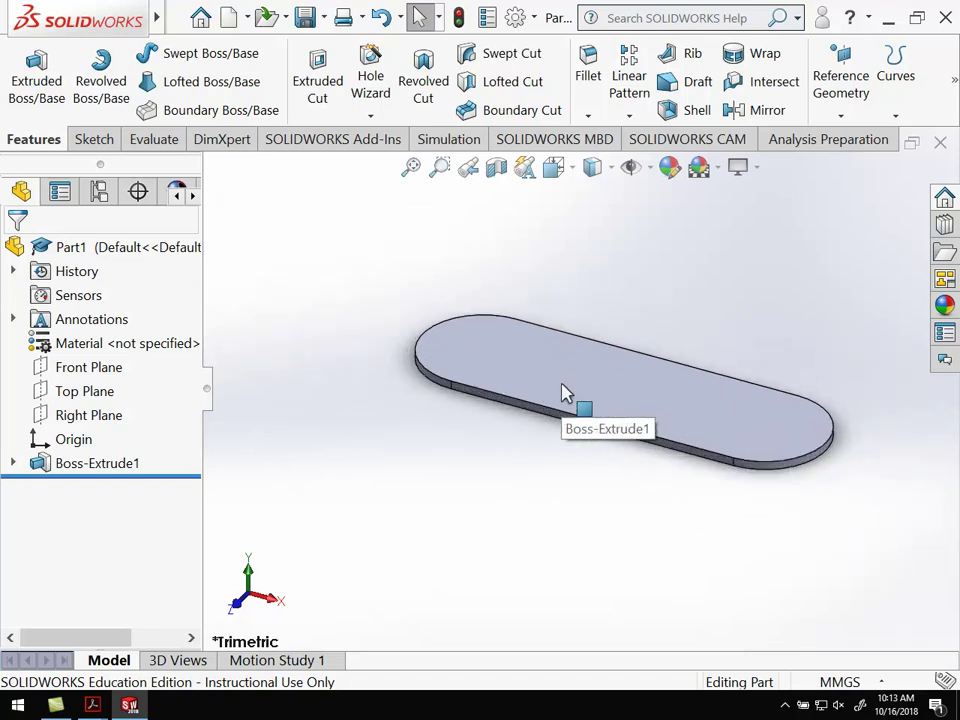
{"action": "scroll", "coordinate": [598, 424], "scroll_direction": "up", "scroll_amount": 4}
{"action": "scroll", "coordinate": [690, 402], "scroll_direction": "down", "scroll_amount": 5}
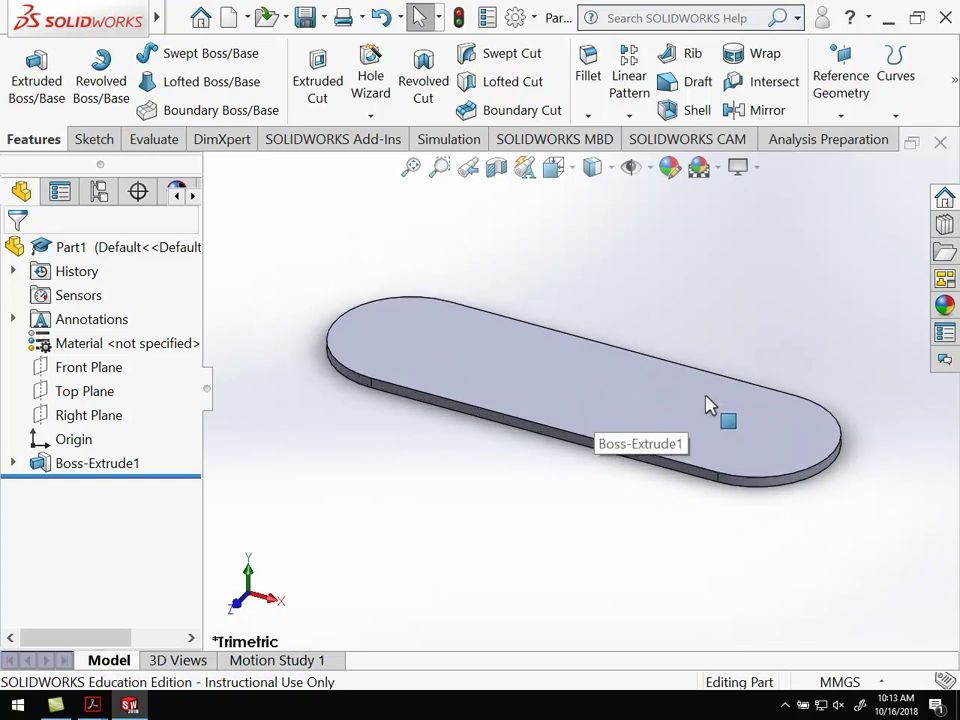
{"action": "scroll", "coordinate": [686, 404], "scroll_direction": "up", "scroll_amount": 3}
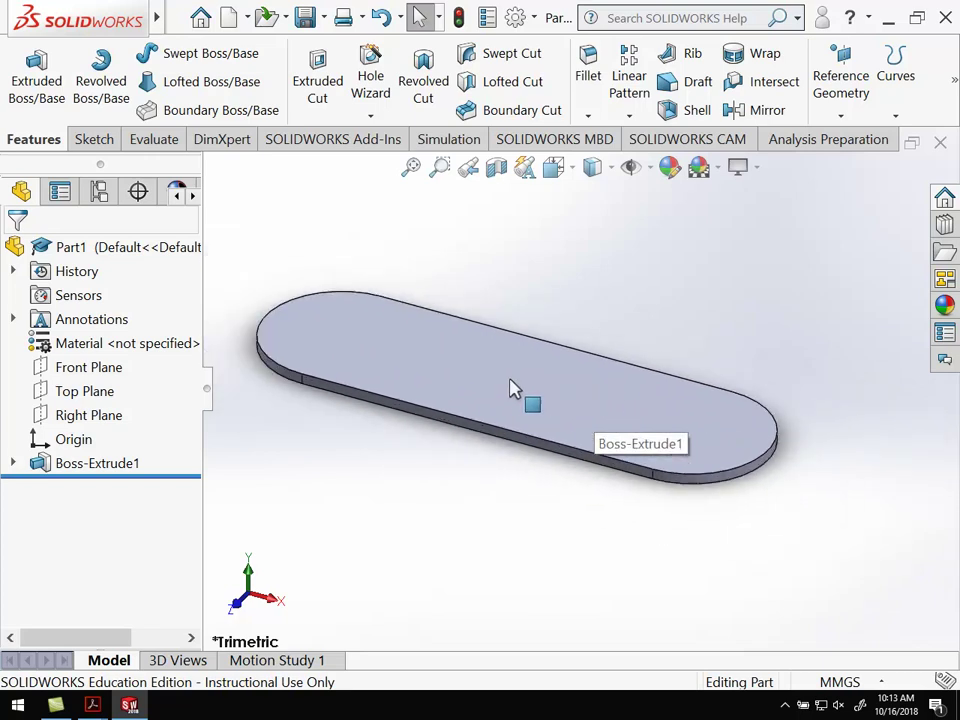
{"action": "scroll", "coordinate": [270, 259], "scroll_direction": "down", "scroll_amount": 4}
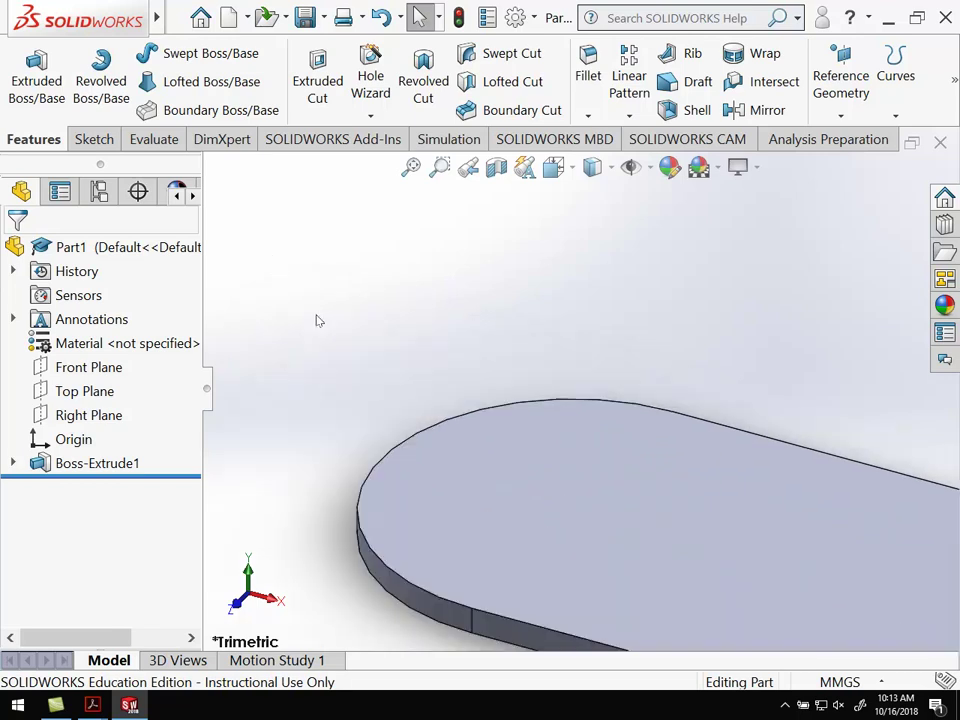
{"action": "scroll", "coordinate": [455, 450], "scroll_direction": "down", "scroll_amount": 6}
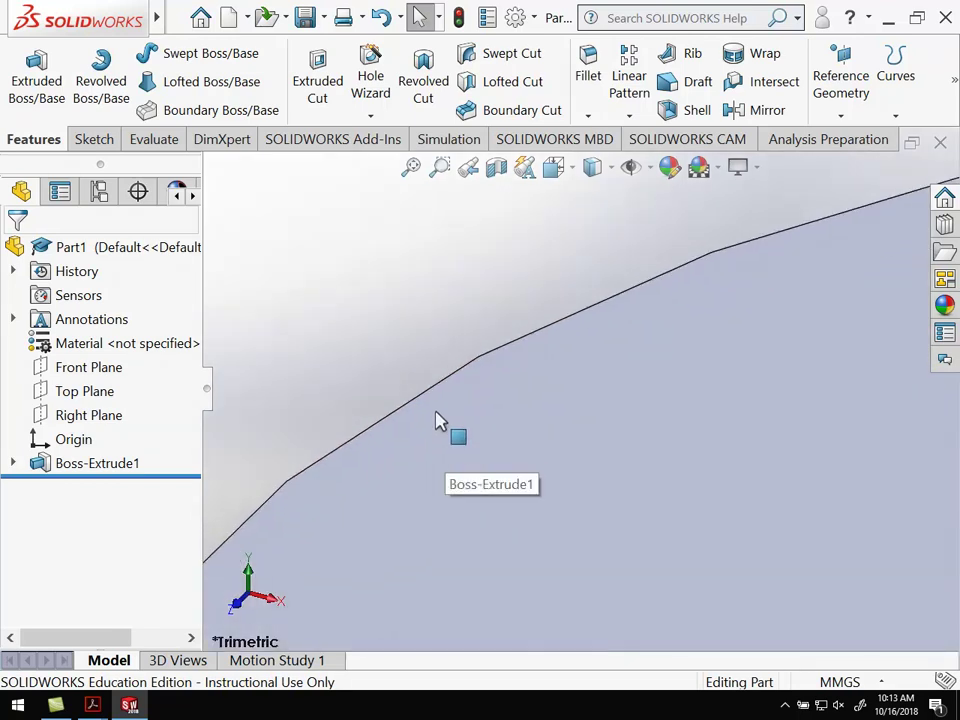
{"action": "scroll", "coordinate": [437, 420], "scroll_direction": "up", "scroll_amount": 6}
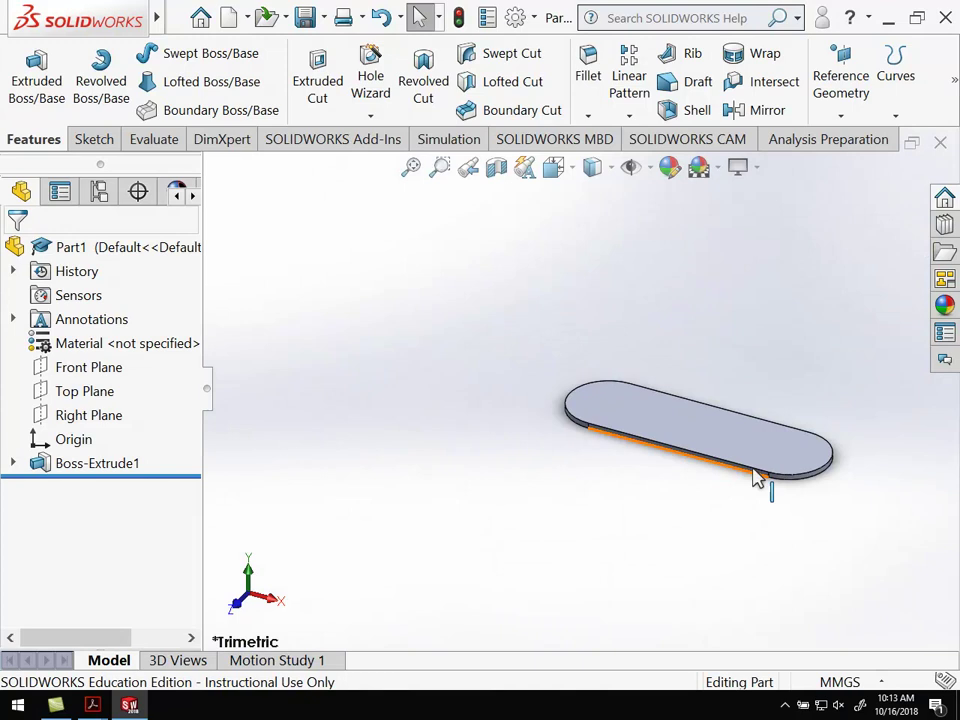
{"action": "scroll", "coordinate": [757, 478], "scroll_direction": "down", "scroll_amount": 3}
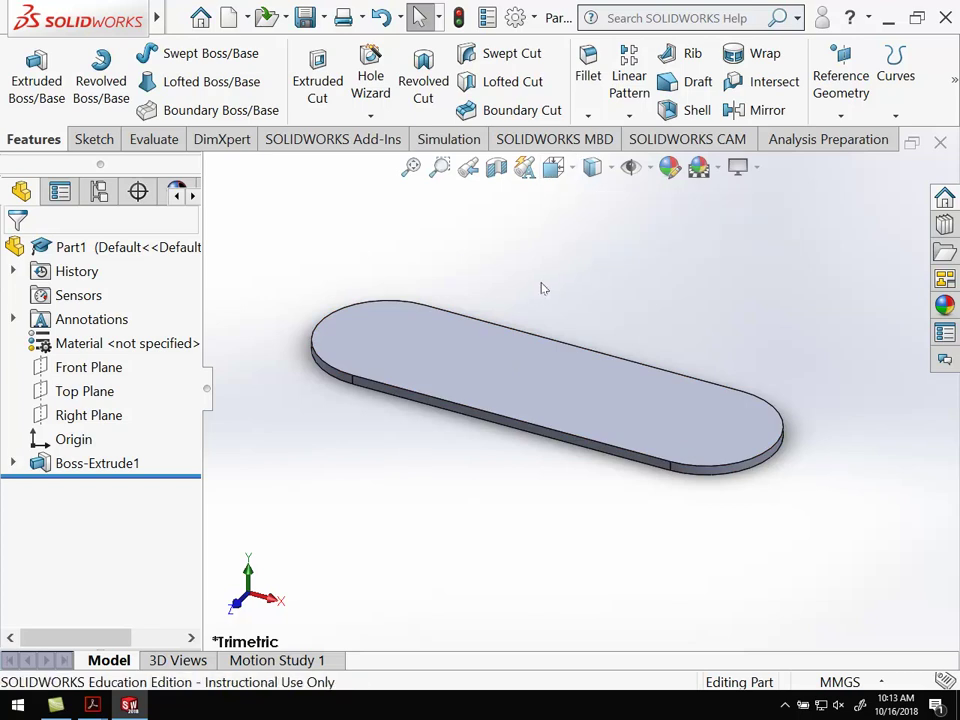
{"action": "middle_click_drag", "start_coordinate": [541, 288], "coordinate": [491, 339]}
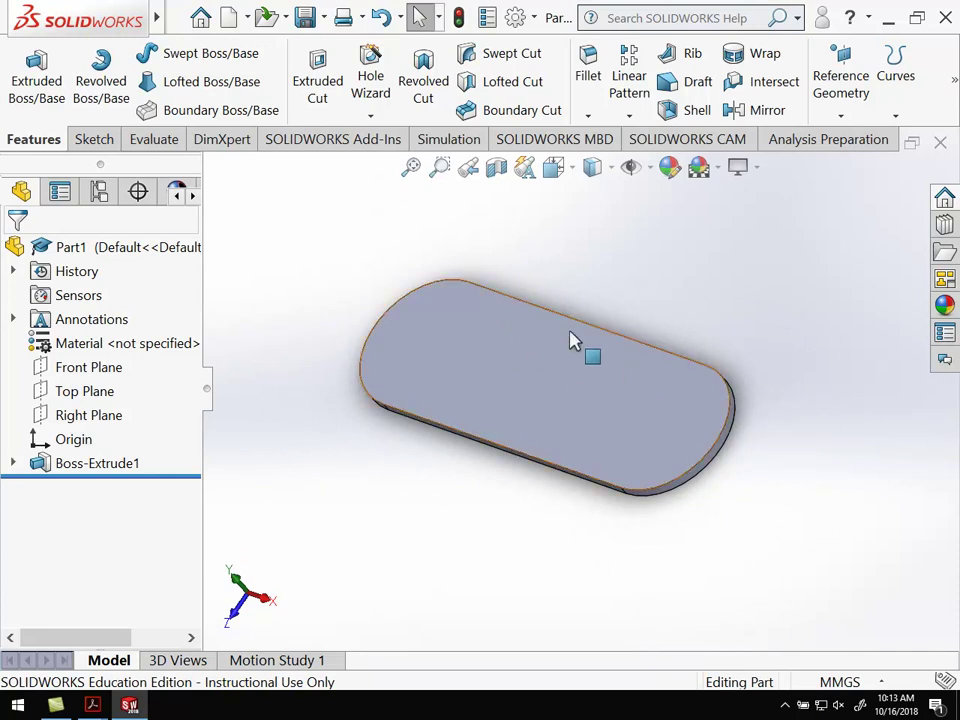
{"action": "middle_click_drag", "start_coordinate": [572, 339], "coordinate": [567, 300]}
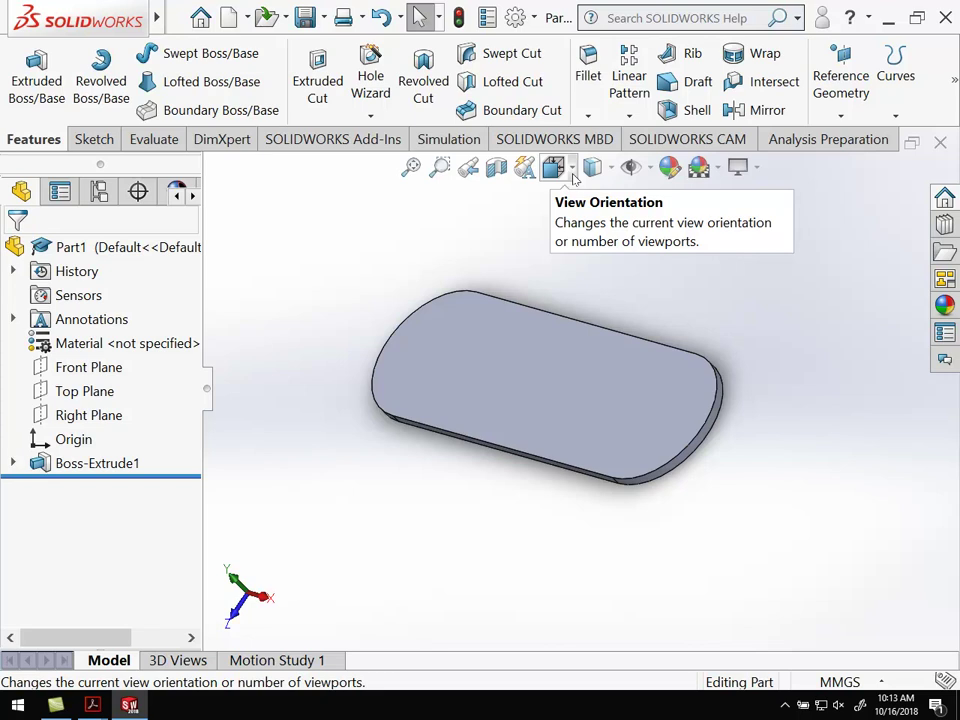
Step: View the plate in the standard Front orientation and in the standard Top orientation
{"action": "left_click", "coordinate": [572, 172]}
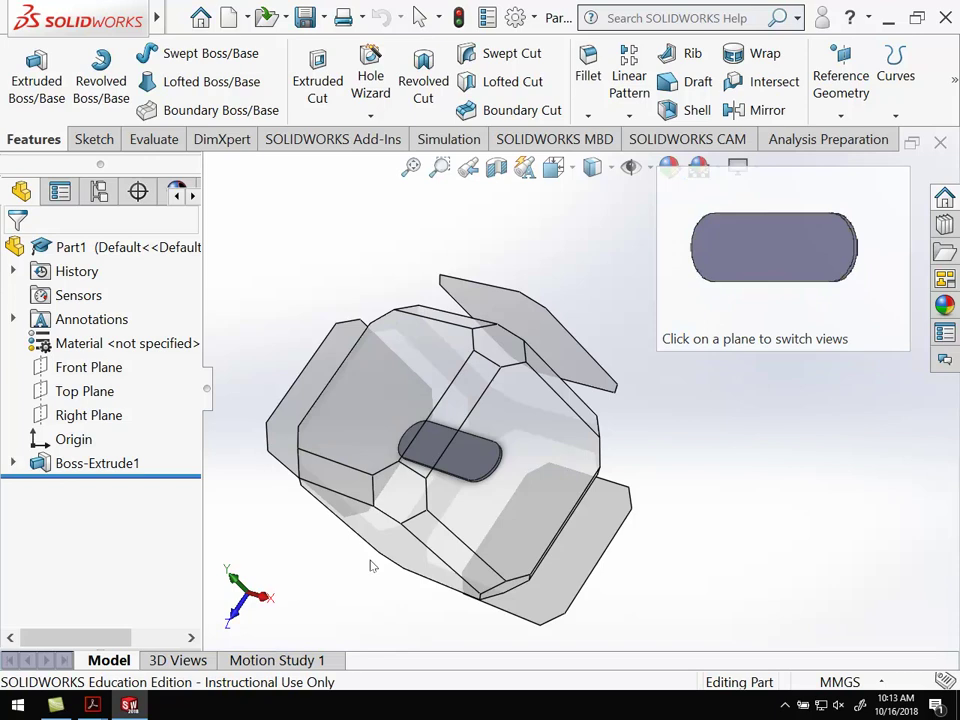
{"action": "left_click", "coordinate": [368, 428]}
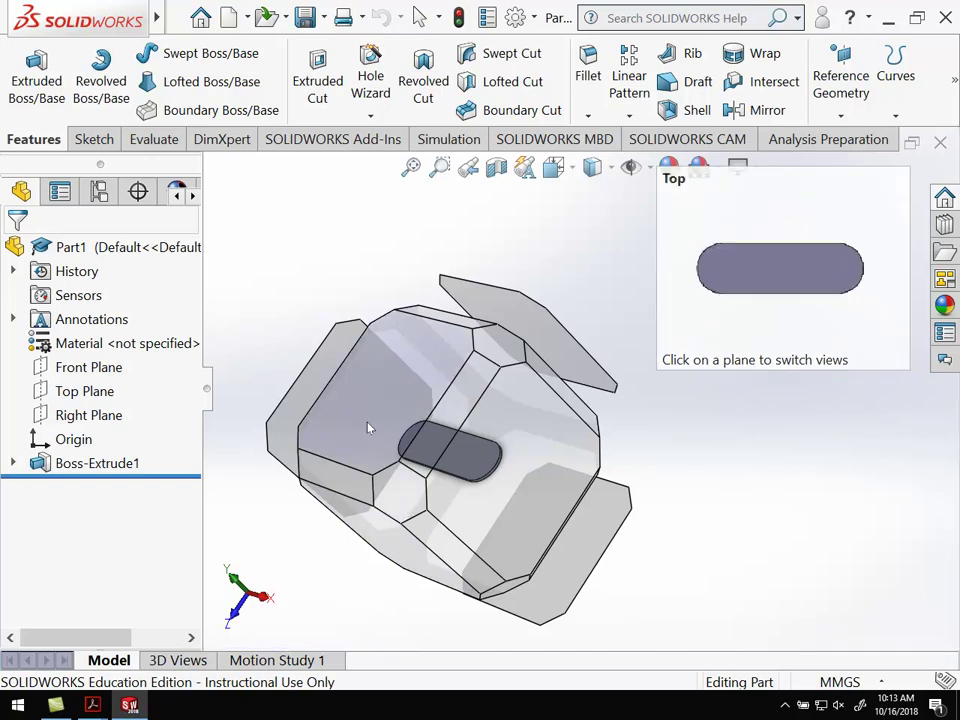
{"action": "left_click", "coordinate": [554, 167]}
{"action": "middle_click_drag", "start_coordinate": [498, 568], "coordinate": [476, 448]}
{"action": "left_click", "coordinate": [484, 512]}
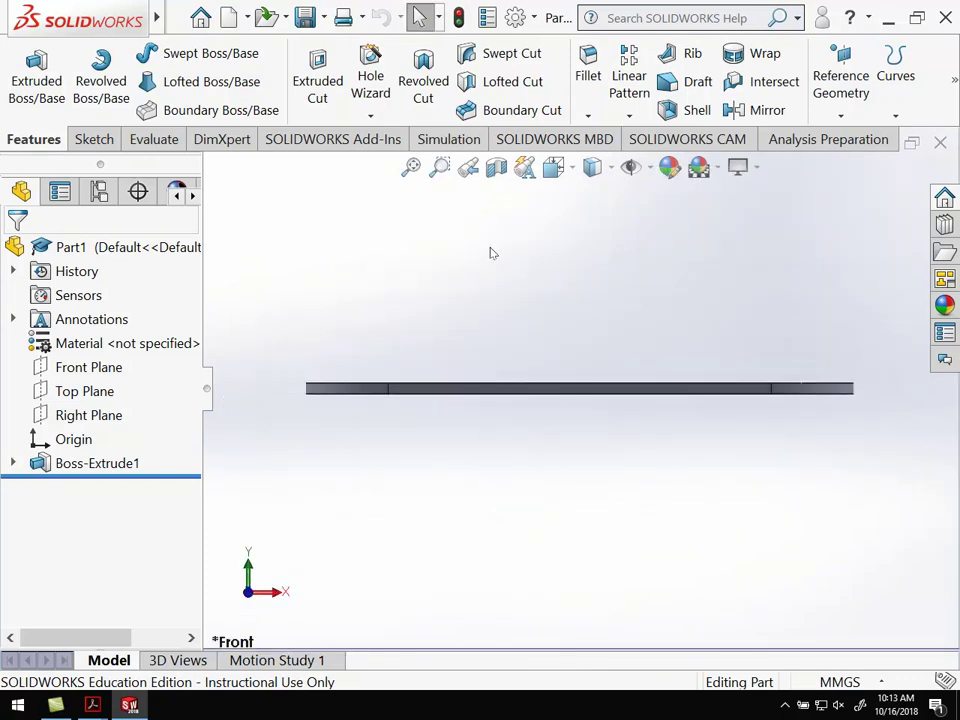
{"action": "left_click", "coordinate": [573, 169]}
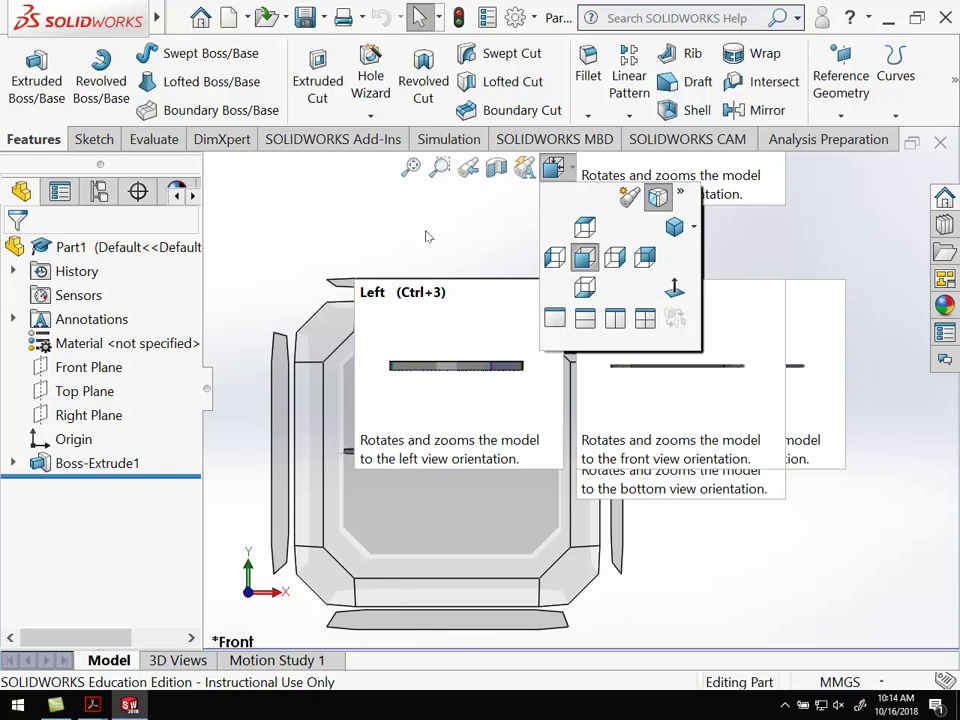
{"action": "left_click", "coordinate": [585, 230]}
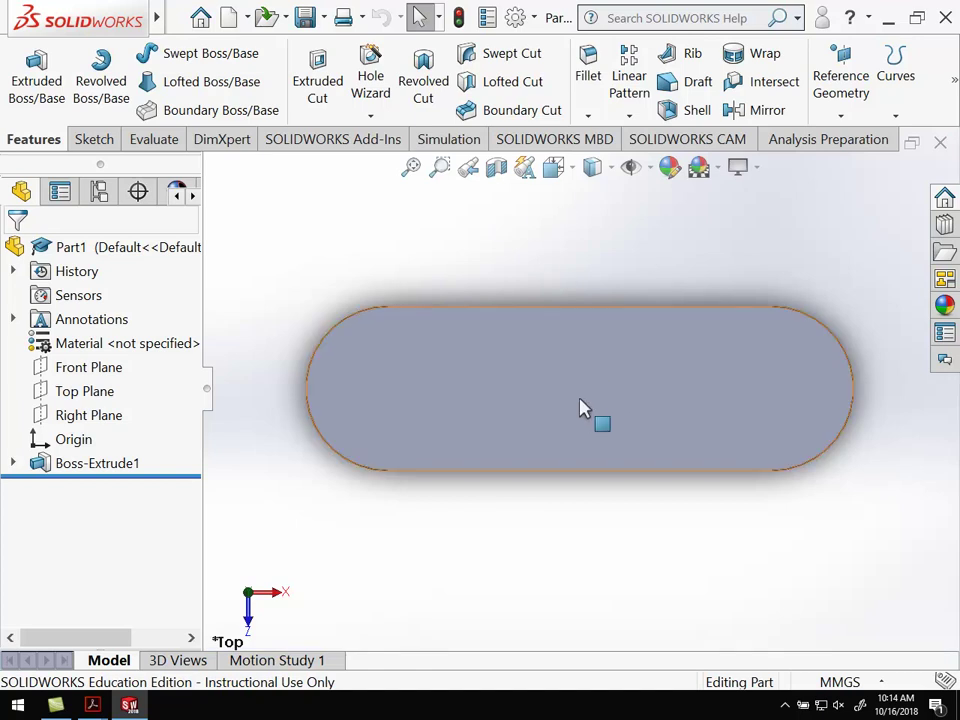
Step: Inspect the plate's rounded ends and upper long edge from above, and restore the standard Top view
{"action": "scroll", "coordinate": [340, 356], "scroll_direction": "down", "scroll_amount": 2}
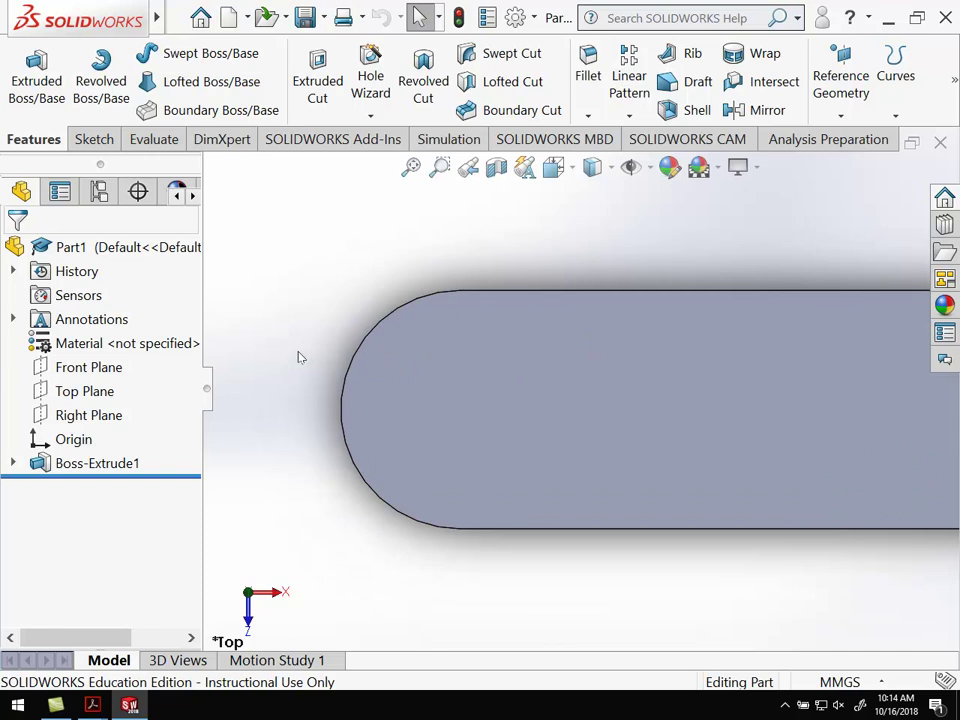
{"action": "scroll", "coordinate": [306, 356], "scroll_direction": "up", "scroll_amount": 4}
{"action": "scroll", "coordinate": [773, 375], "scroll_direction": "down", "scroll_amount": 2}
{"action": "scroll", "coordinate": [800, 375], "scroll_direction": "down", "scroll_amount": 3}
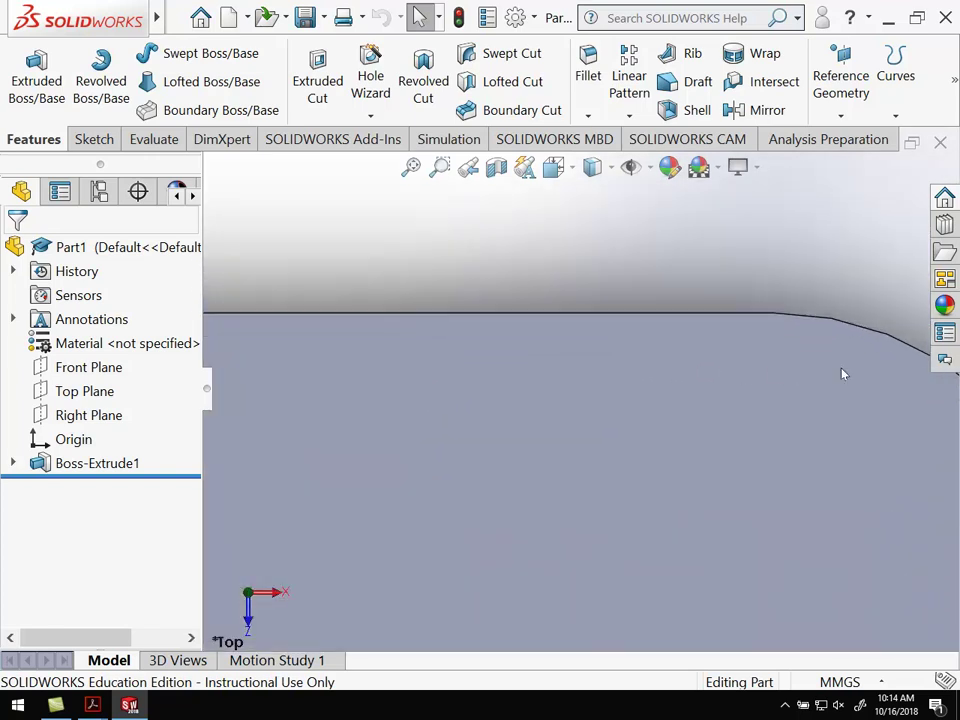
{"action": "scroll", "coordinate": [864, 386], "scroll_direction": "up", "scroll_amount": 4}
{"action": "scroll", "coordinate": [420, 435], "scroll_direction": "down", "scroll_amount": 2}
{"action": "scroll", "coordinate": [397, 428], "scroll_direction": "up", "scroll_amount": 3}
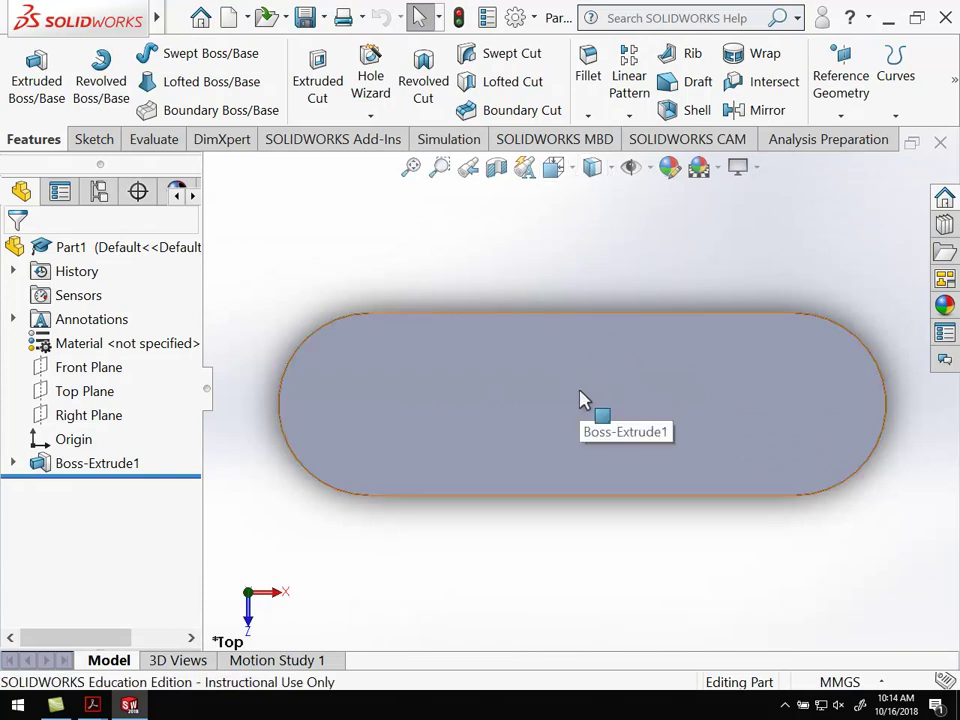
{"action": "left_click", "coordinate": [553, 167]}
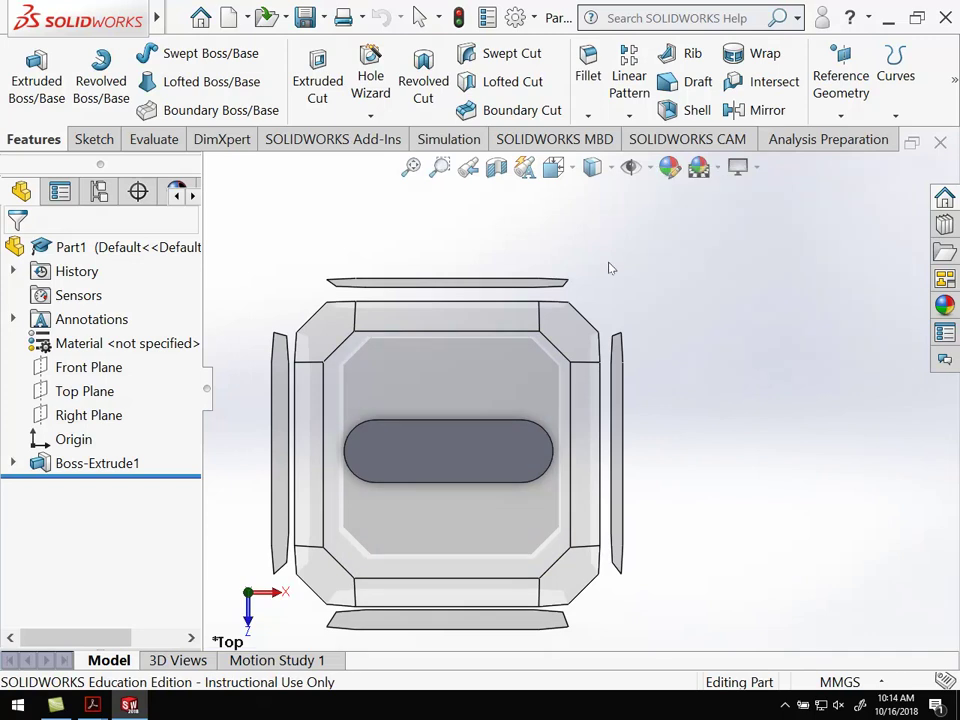
{"action": "left_click", "coordinate": [505, 345]}
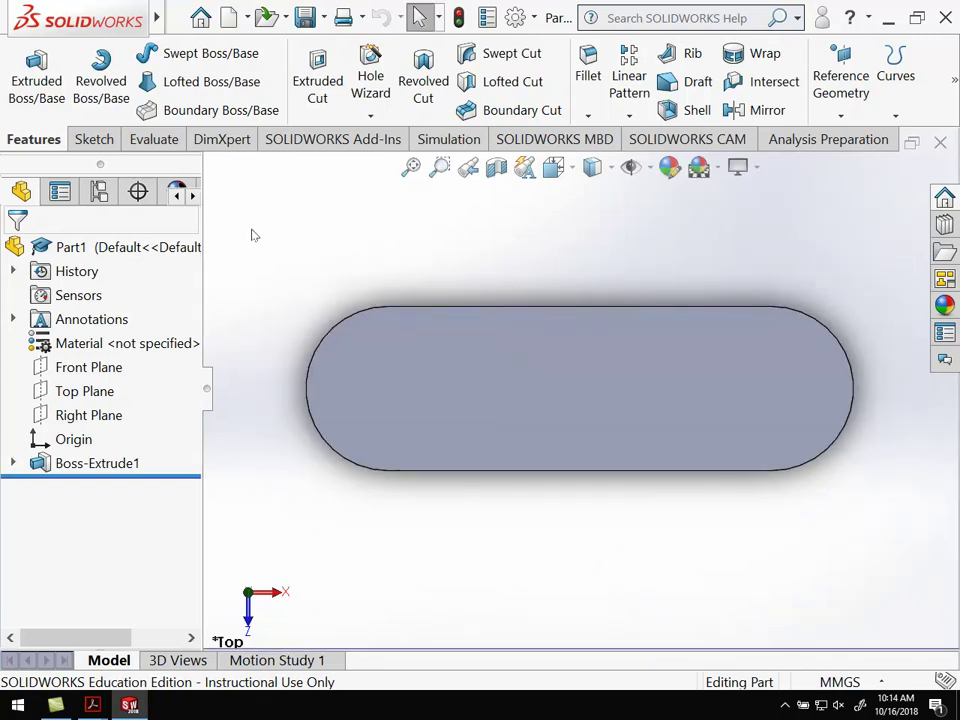
Step: Check the rectangular slot in the Guard.PDF drawing and start a new sketch on the plate's top face in SOLIDWORKS
{"action": "left_click", "coordinate": [92, 705]}
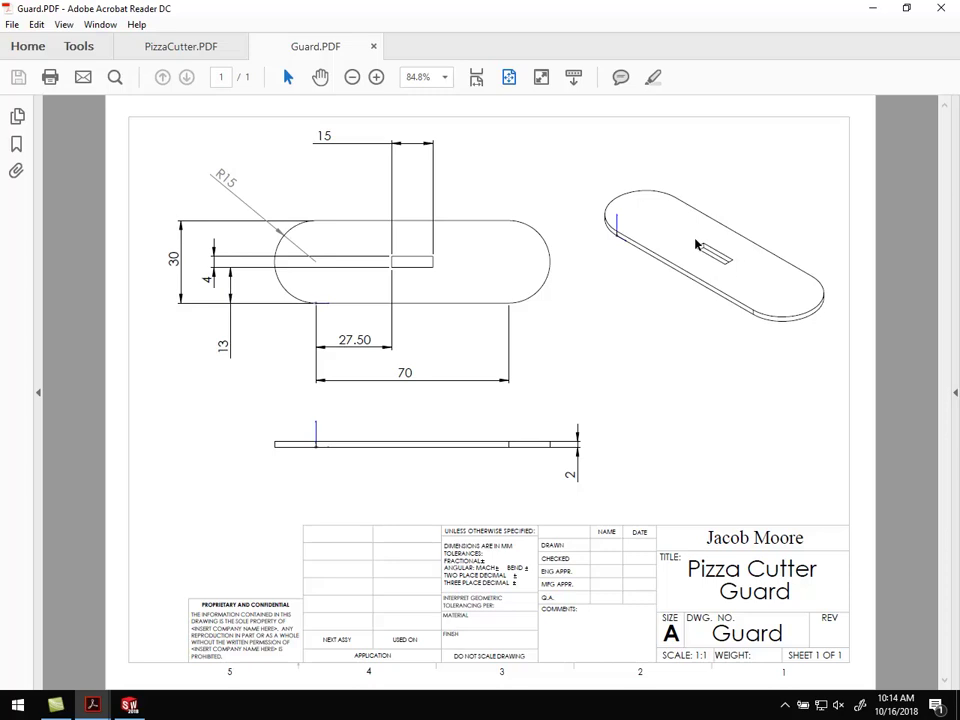
{"action": "left_click", "coordinate": [130, 705]}
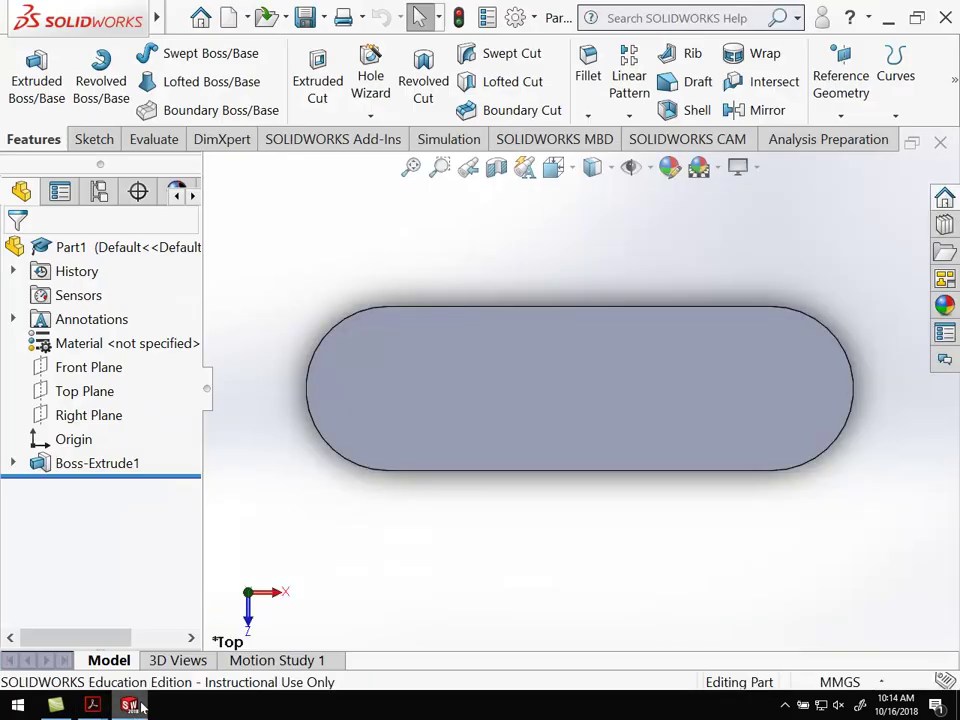
{"action": "left_click", "coordinate": [100, 140]}
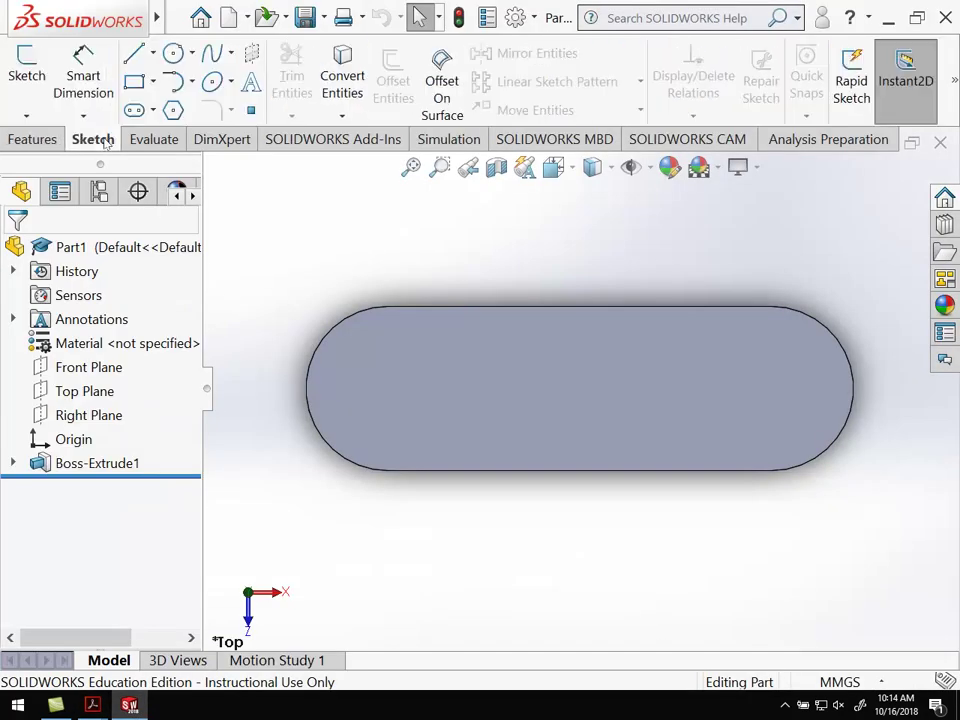
{"action": "left_click", "coordinate": [28, 72]}
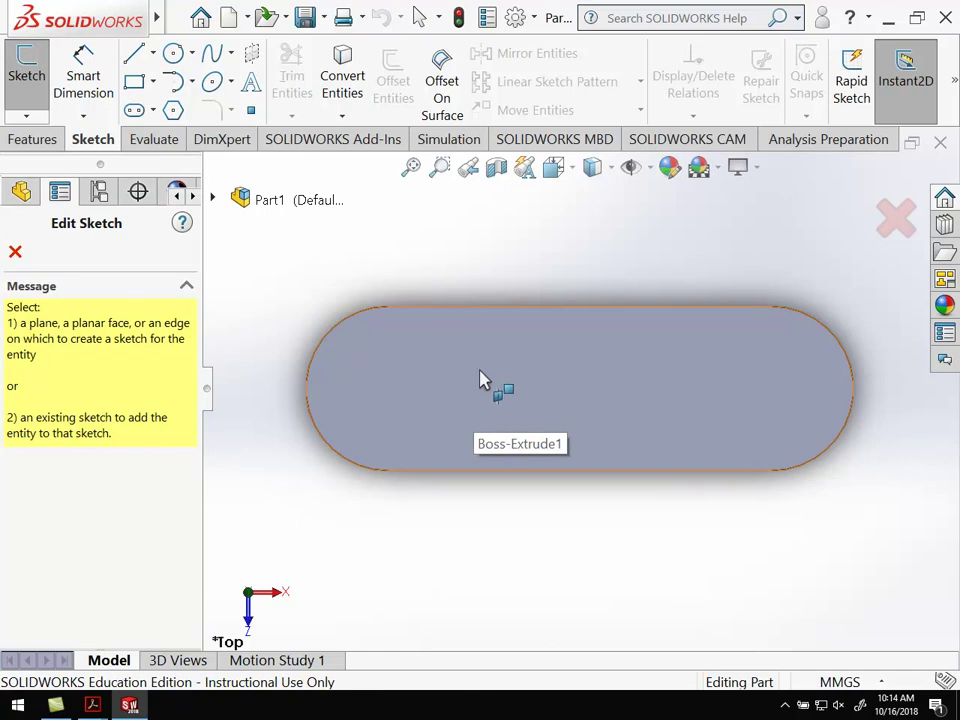
{"action": "left_click", "coordinate": [480, 396]}
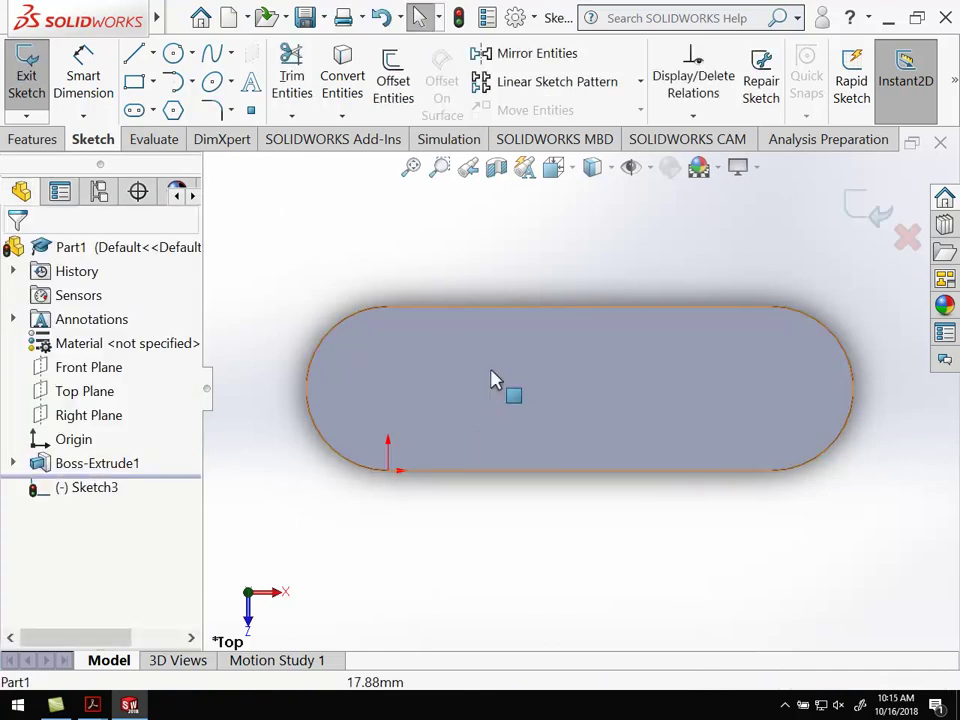
Step: Sketch a corner rectangle about 22 by 5.5 mm near the middle of the plate's top face
{"action": "left_click", "coordinate": [136, 84]}
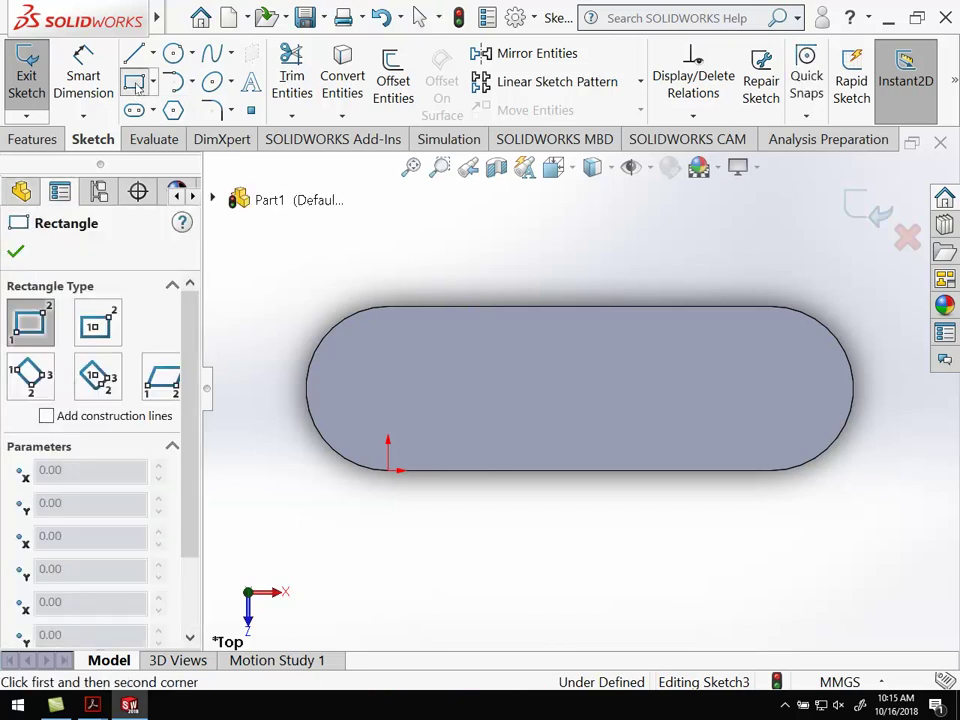
{"action": "left_click", "coordinate": [521, 377]}
{"action": "left_click", "coordinate": [643, 405]}
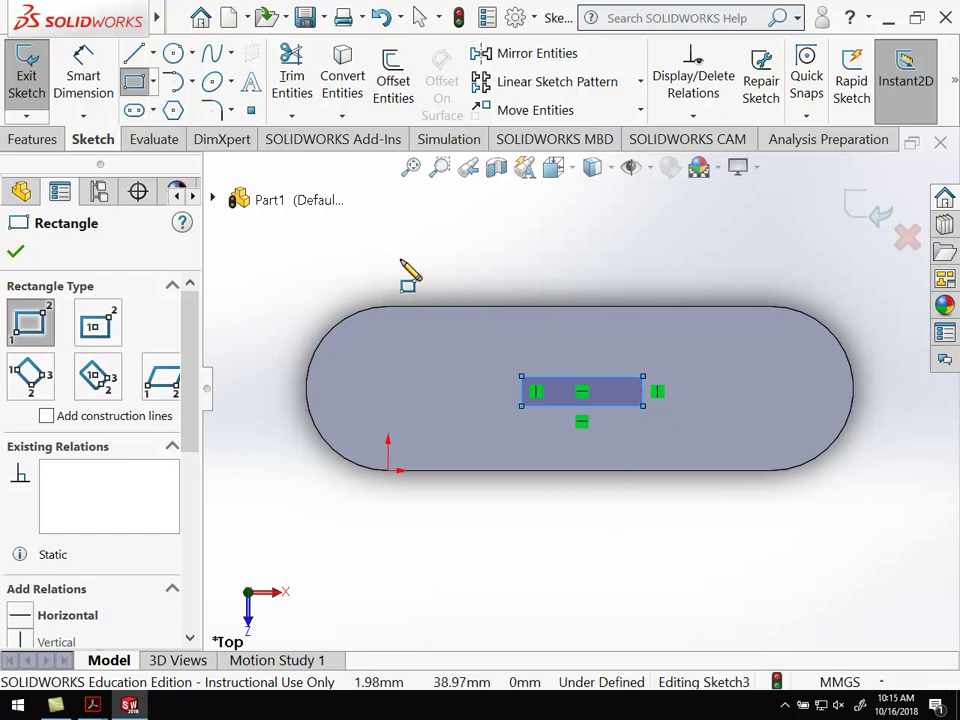
Step: Dimension the slot rectangle to 15 mm long and 4 mm high
{"action": "left_click", "coordinate": [84, 80]}
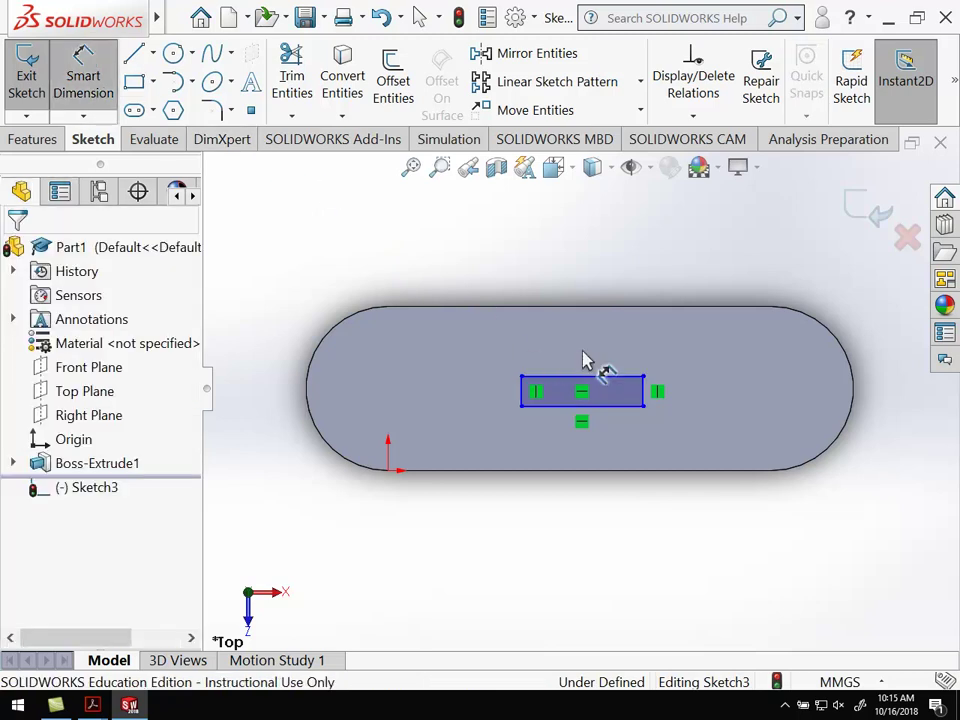
{"action": "left_click", "coordinate": [611, 378]}
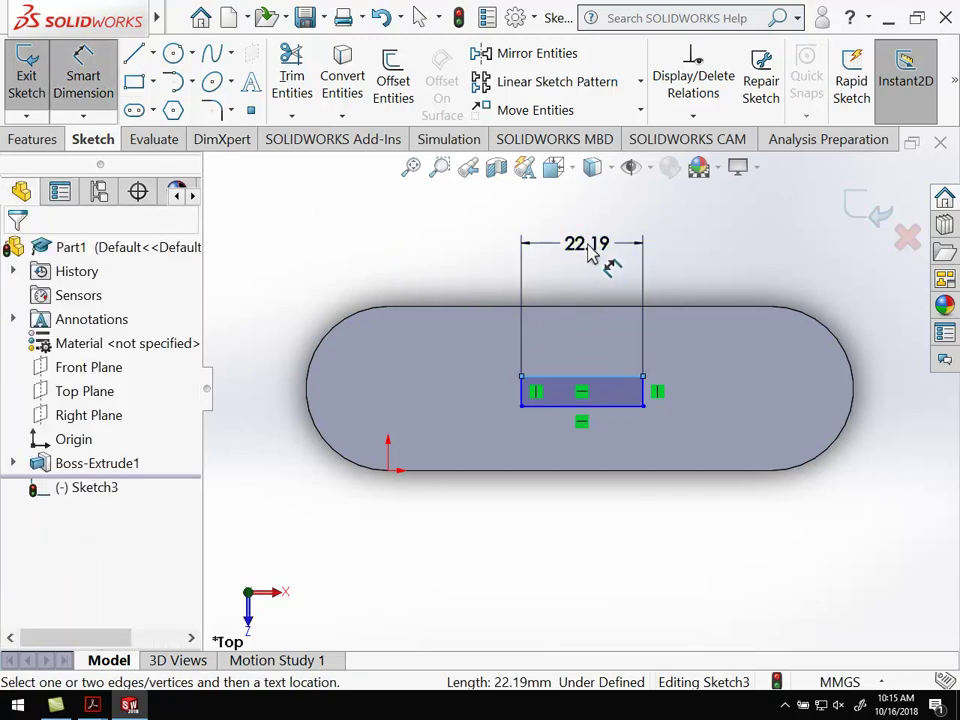
{"action": "left_click", "coordinate": [590, 255]}
{"action": "type", "text": "15"}
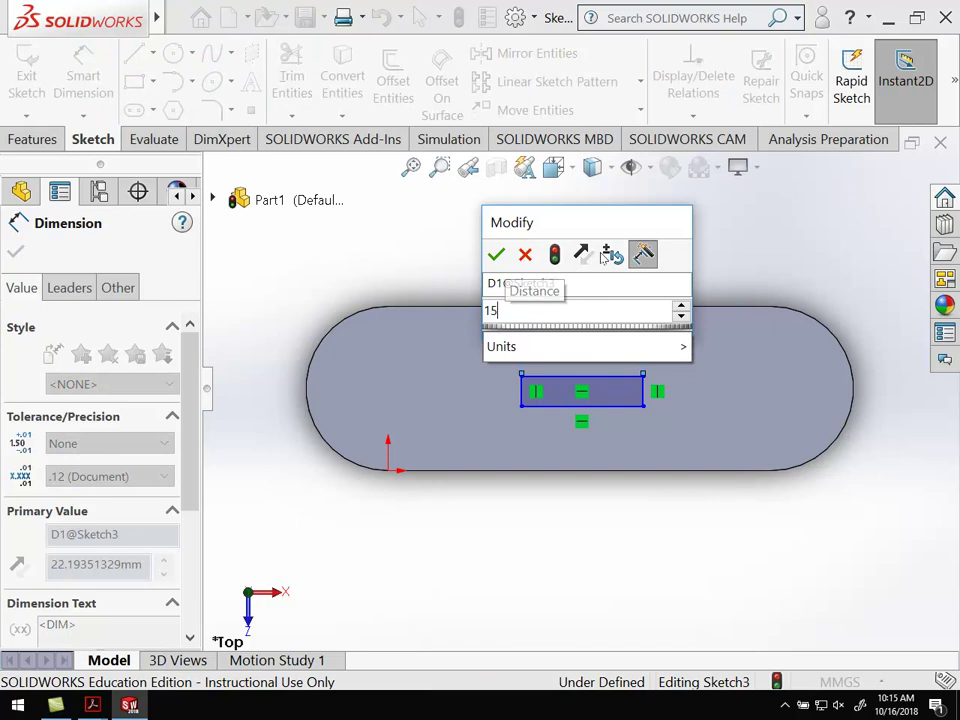
{"action": "key", "text": "Return"}
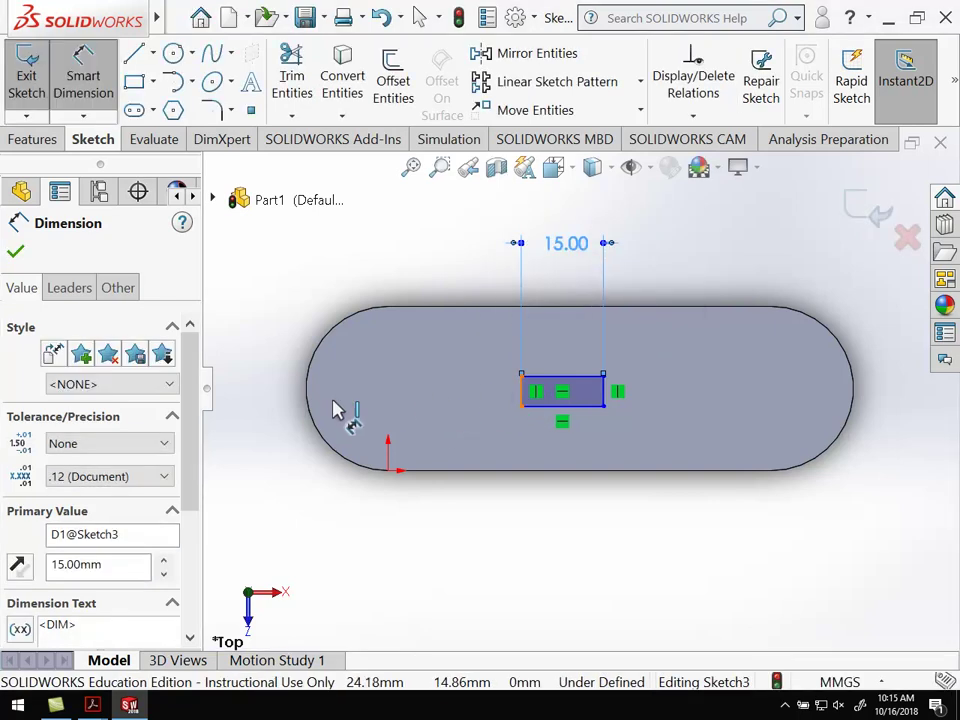
{"action": "left_click", "coordinate": [520, 392]}
{"action": "left_click", "coordinate": [282, 400]}
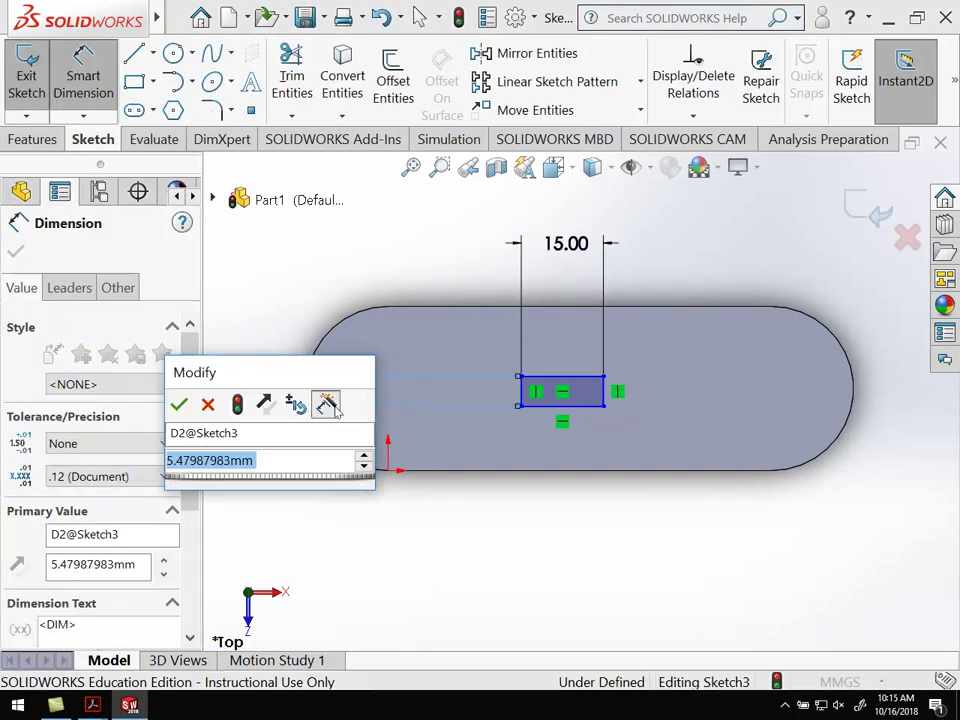
{"action": "type", "text": "4"}
{"action": "key", "text": "Return"}
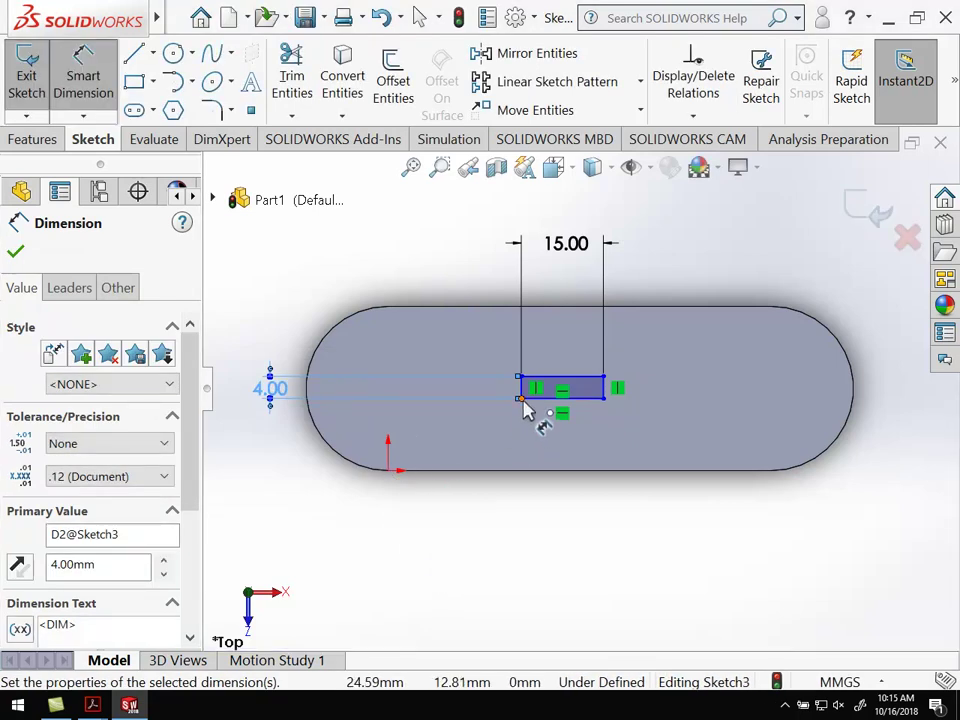
Step: Dimension the horizontal distance from the origin to the rectangle's lower-left corner as 27.5 mm
{"action": "left_click", "coordinate": [521, 399]}
{"action": "left_click", "coordinate": [389, 471]}
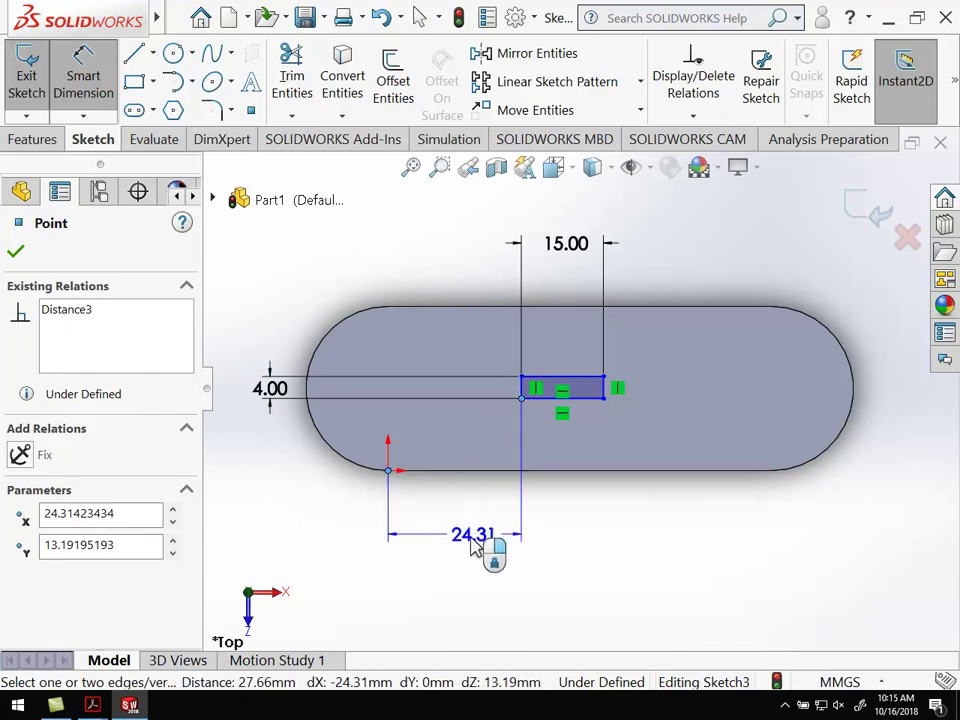
{"action": "left_click", "coordinate": [462, 537]}
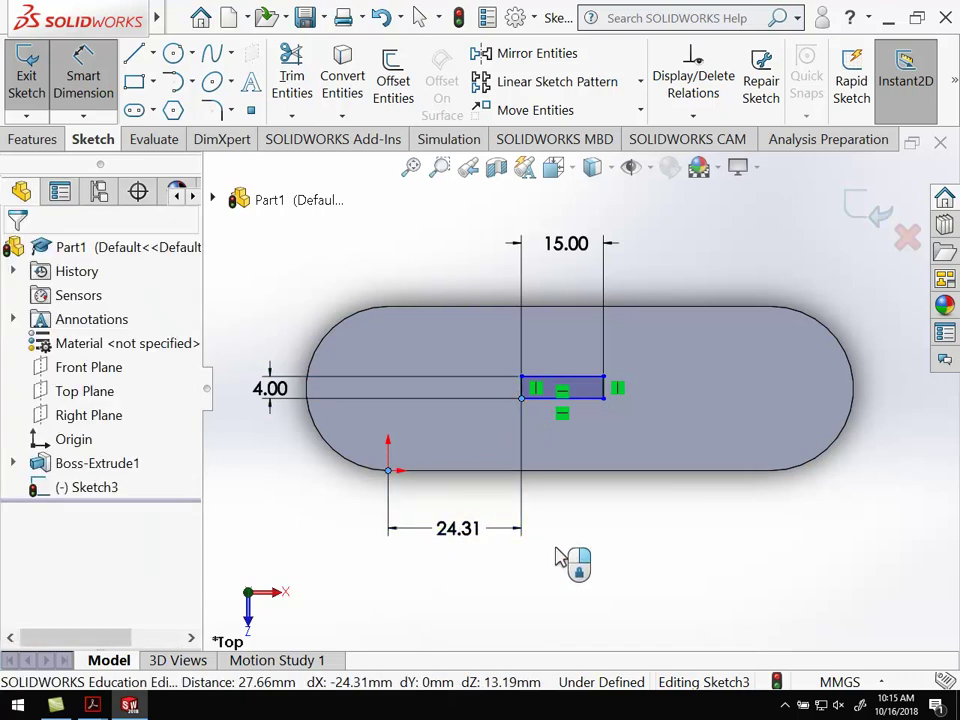
{"action": "type", "text": "27."}
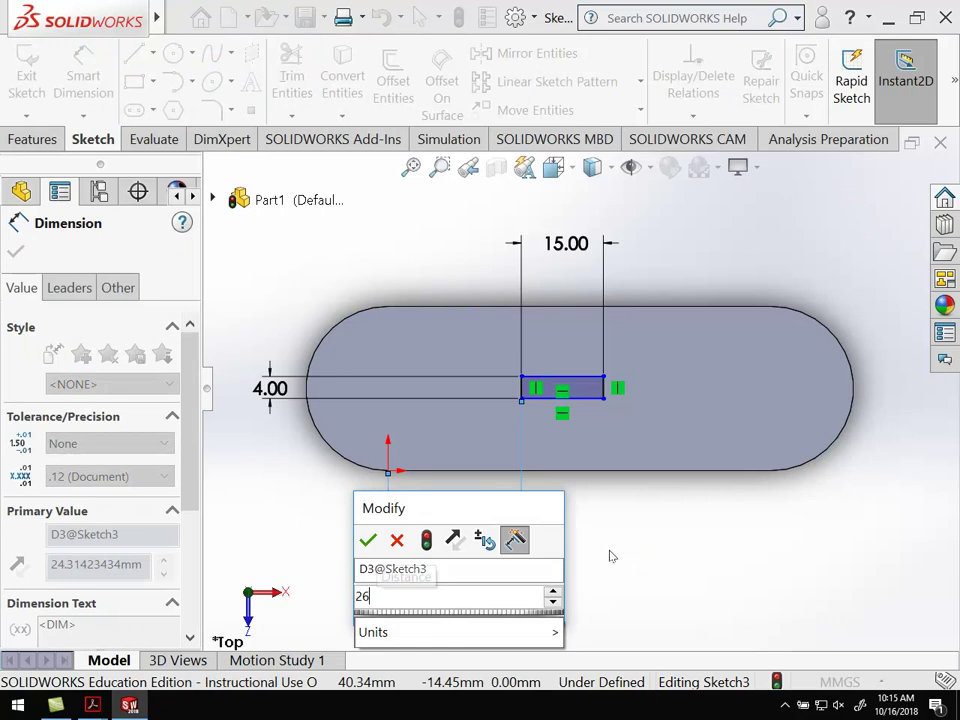
{"action": "type", "text": "5"}
{"action": "key", "text": "Return"}
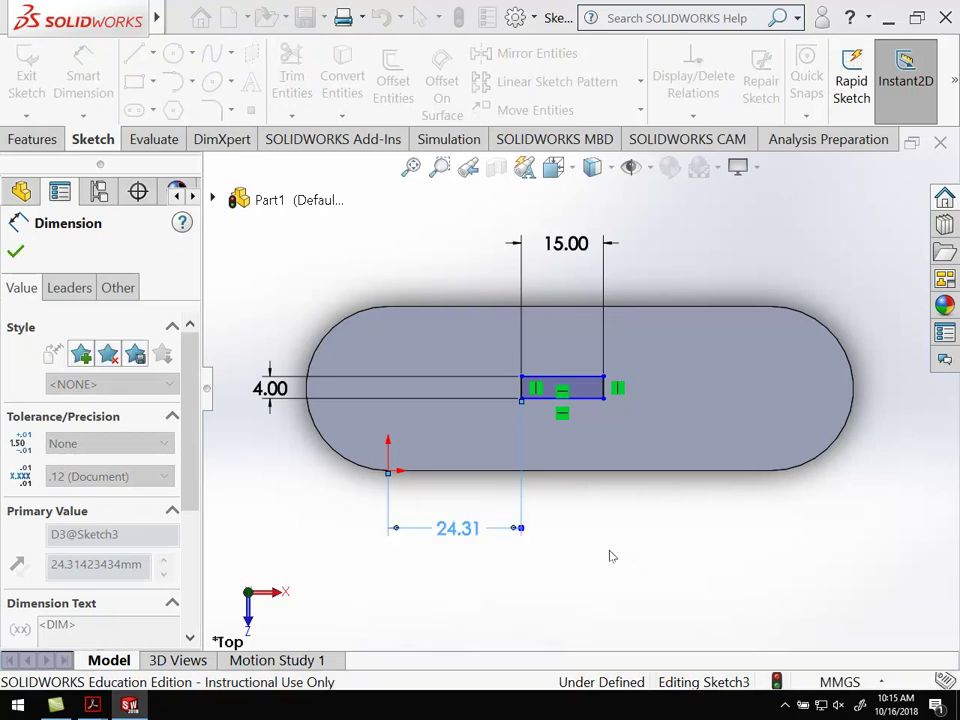
Step: Set the distance between the rectangle's lower side and the plate's lower long edge to 13 mm, and exit the sketch
{"action": "left_click", "coordinate": [604, 405]}
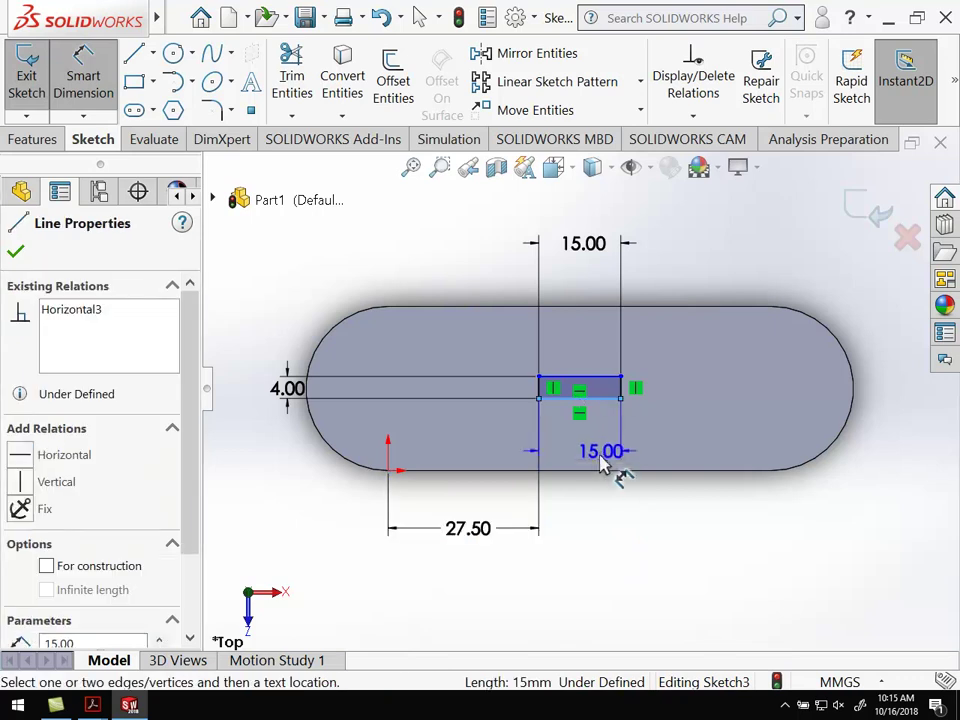
{"action": "left_click", "coordinate": [602, 478]}
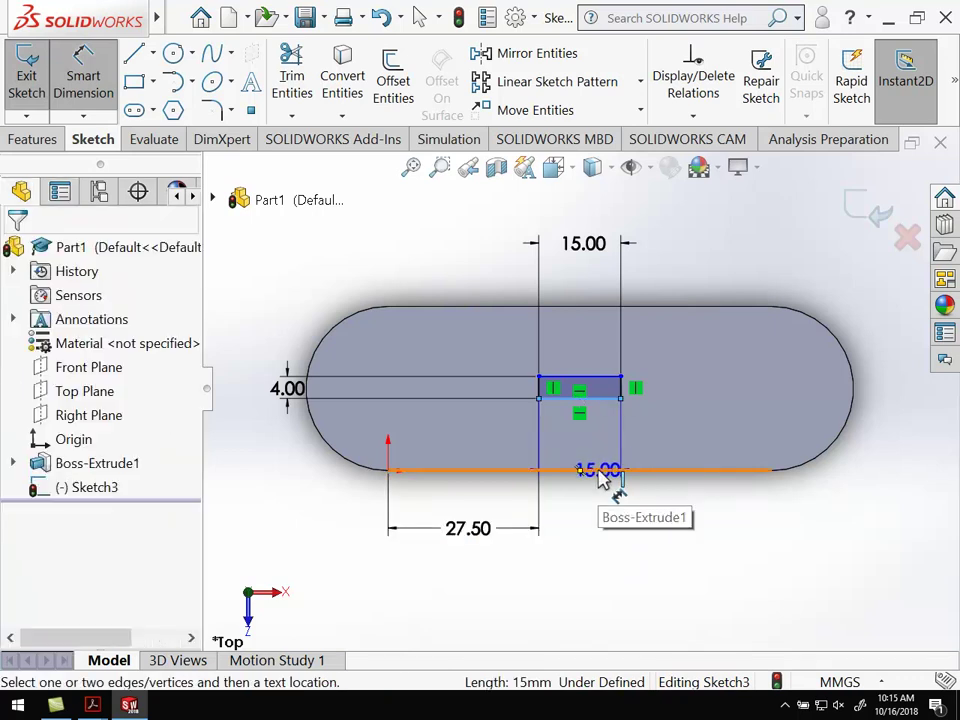
{"action": "left_click", "coordinate": [679, 449]}
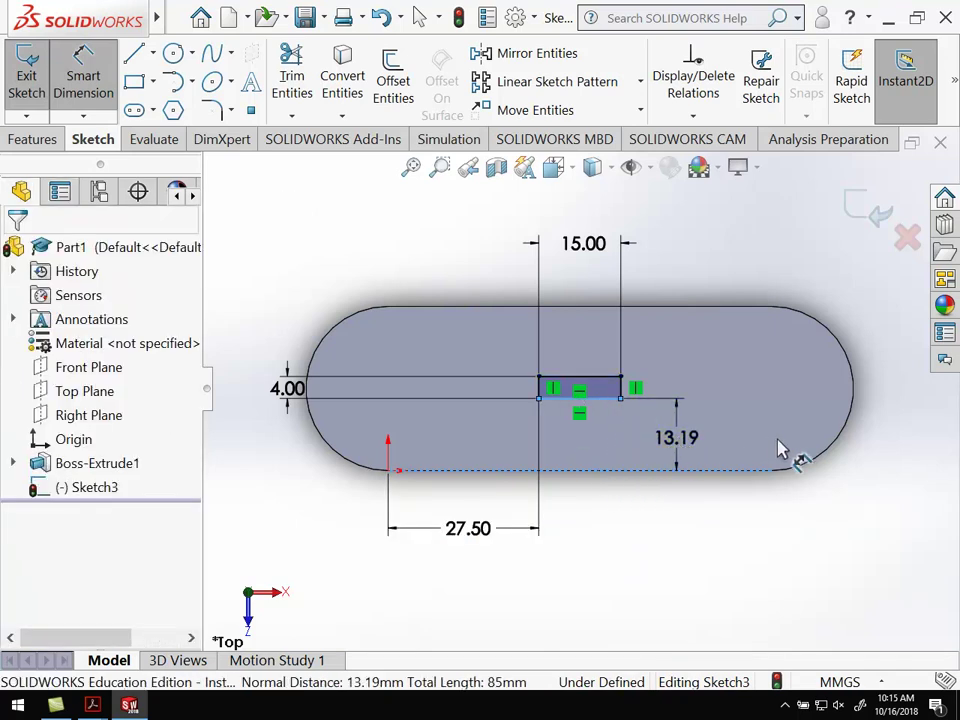
{"action": "type", "text": "13"}
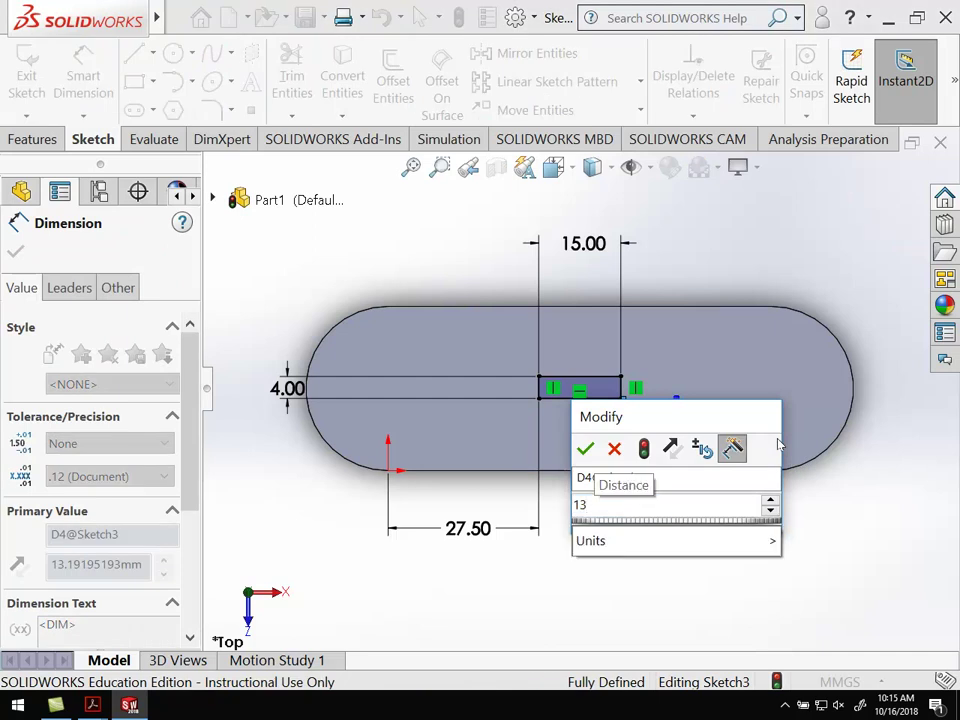
{"action": "key", "text": "Return"}
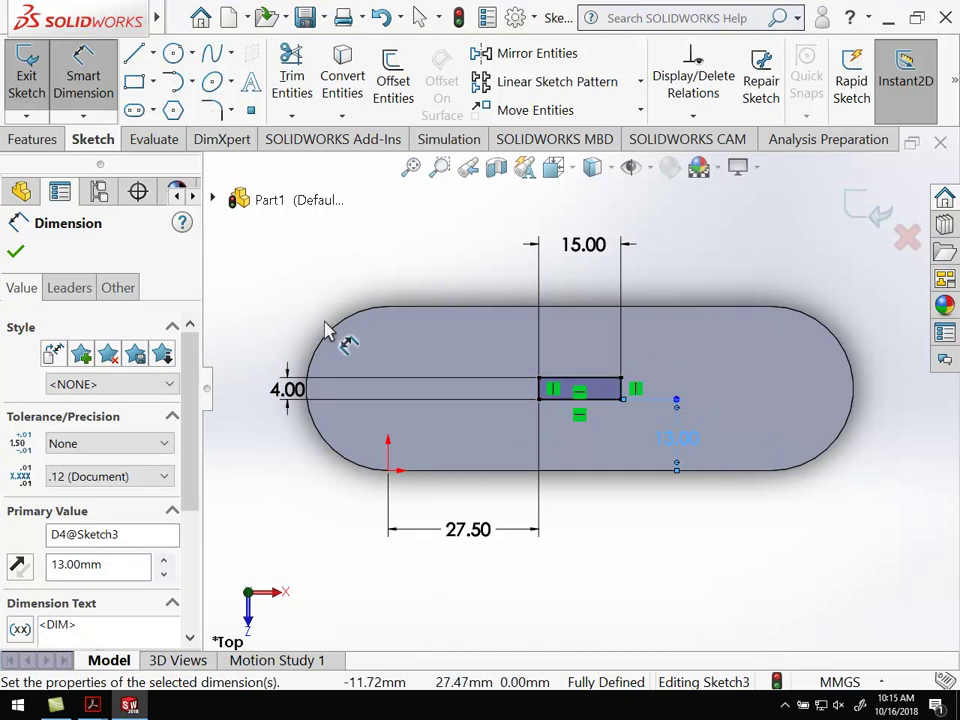
{"action": "left_click", "coordinate": [27, 78]}
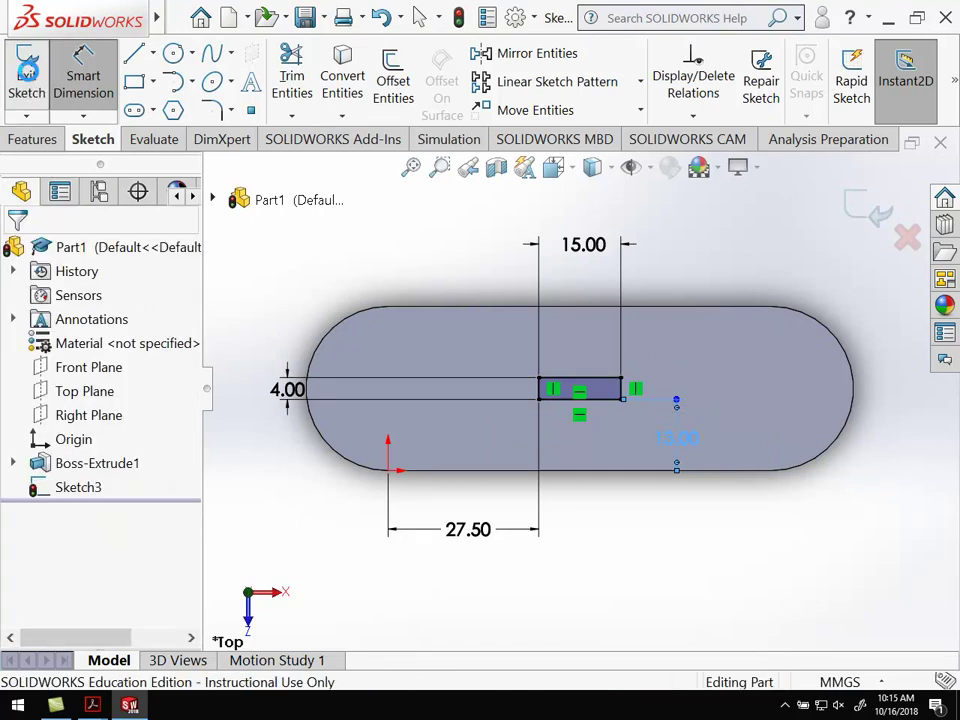
Step: Cut the rectangular slot through the plate with an Extruded Cut using the Through All end condition
{"action": "left_click", "coordinate": [30, 145]}
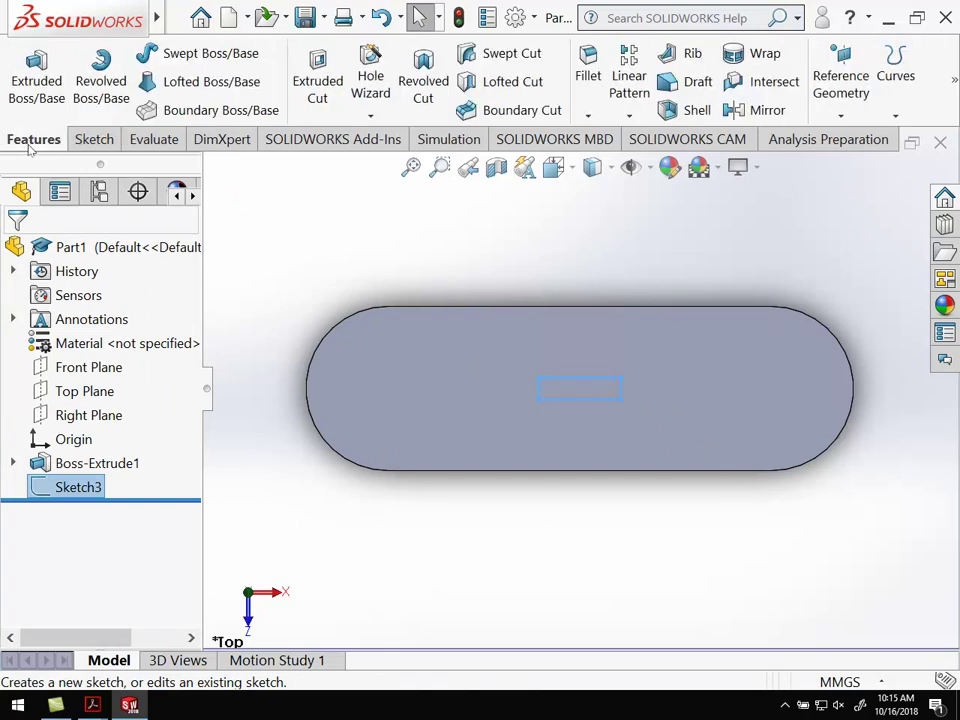
{"action": "left_click", "coordinate": [315, 80]}
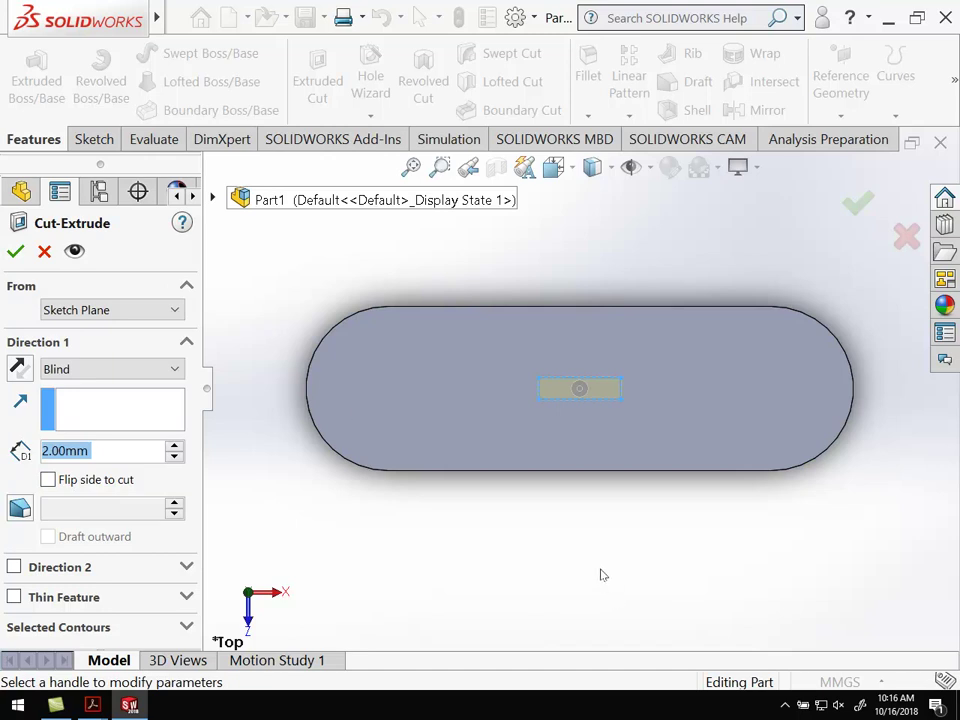
{"action": "middle_click_drag", "start_coordinate": [588, 546], "coordinate": [501, 392]}
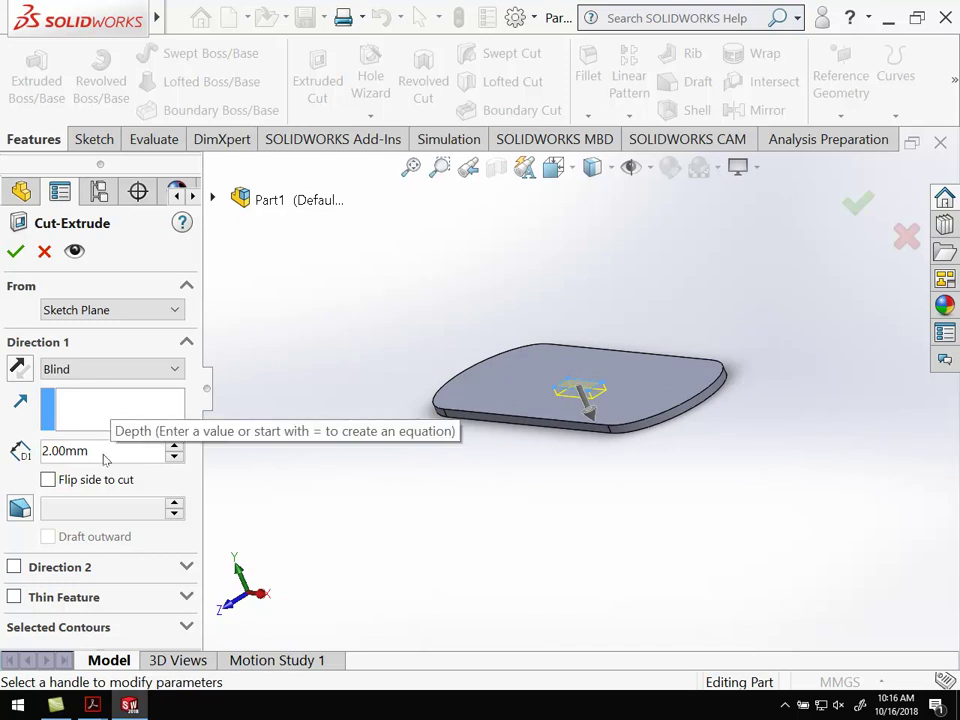
{"action": "left_click", "coordinate": [96, 376]}
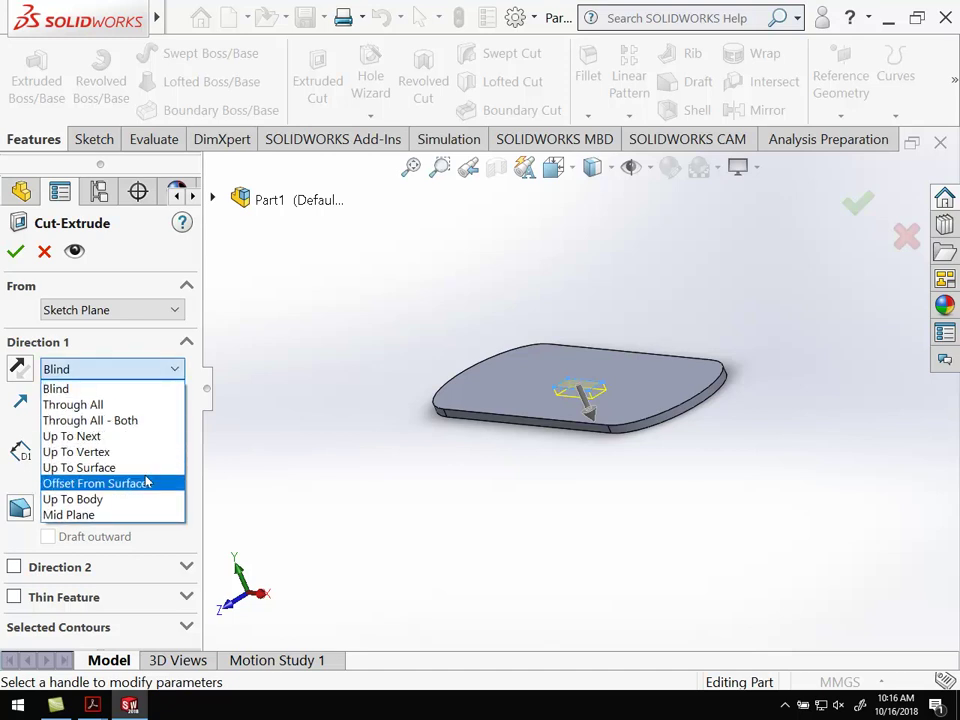
{"action": "left_click", "coordinate": [88, 404]}
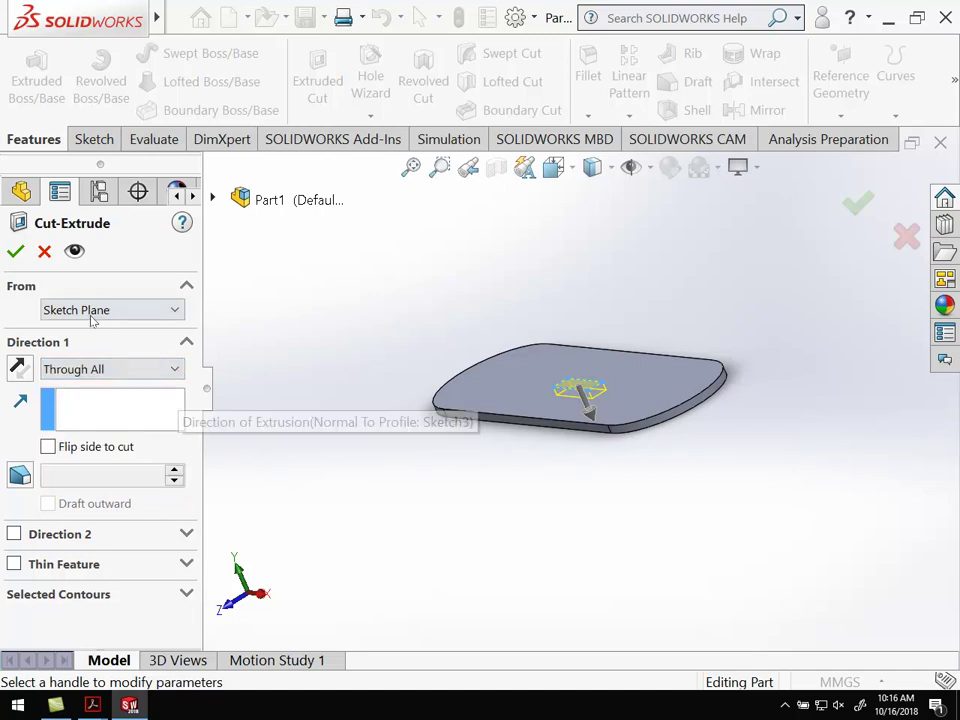
{"action": "left_click", "coordinate": [16, 253]}
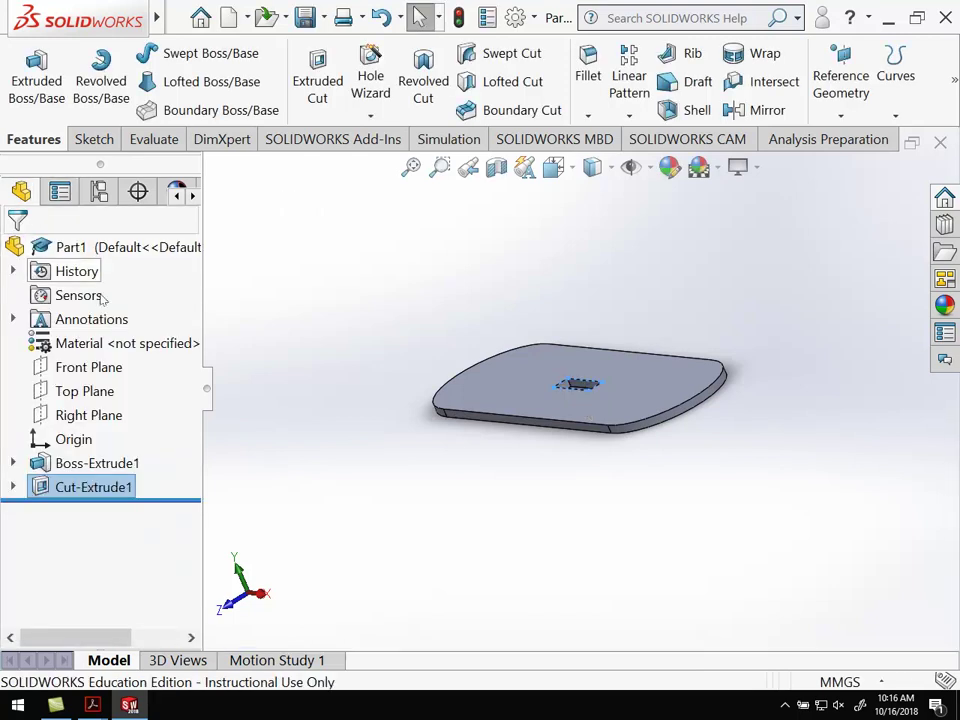
Step: Compare the slotted plate with the isometric view in the Guard.PDF drawing and return to SOLIDWORKS
{"action": "middle_click_drag", "start_coordinate": [387, 425], "coordinate": [397, 468]}
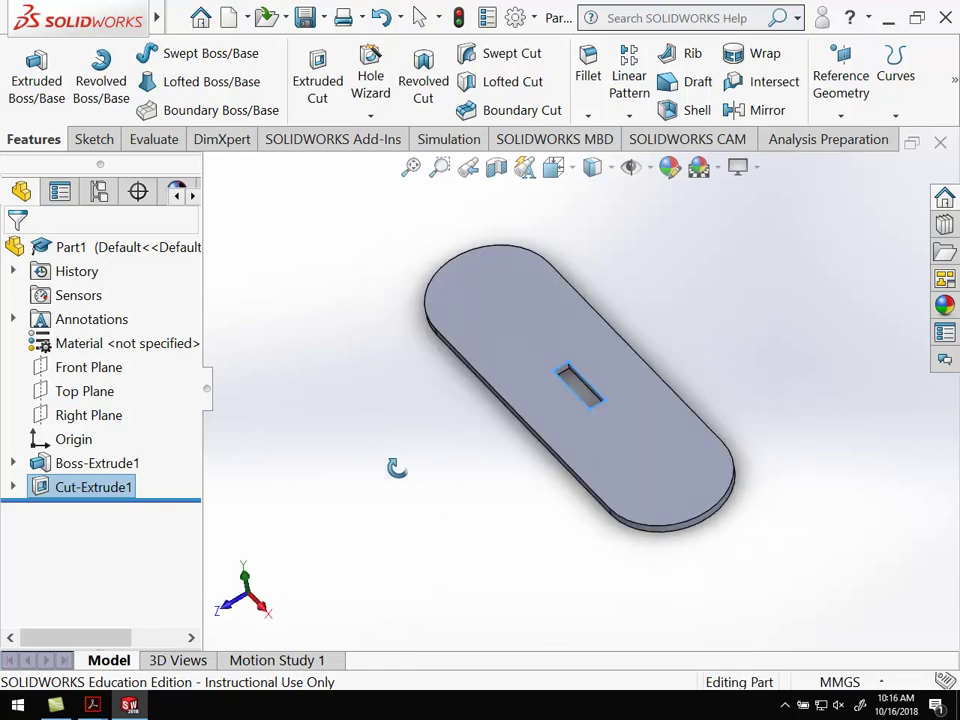
{"action": "mouse_move", "coordinate": [92, 705]}
{"action": "left_click", "coordinate": [232, 634]}
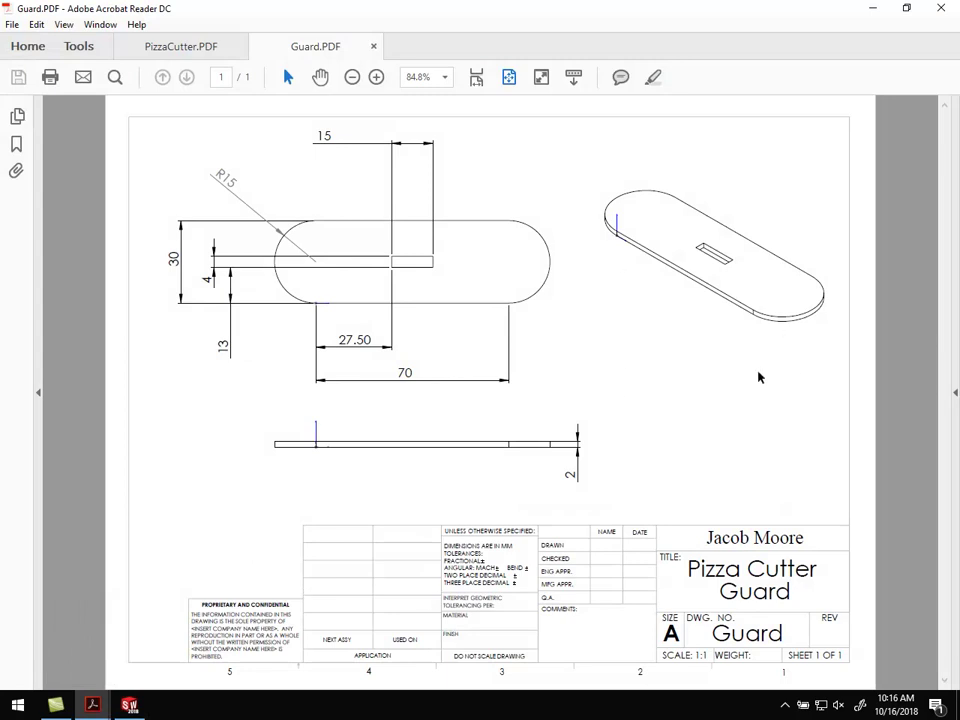
{"action": "left_click", "coordinate": [129, 705]}
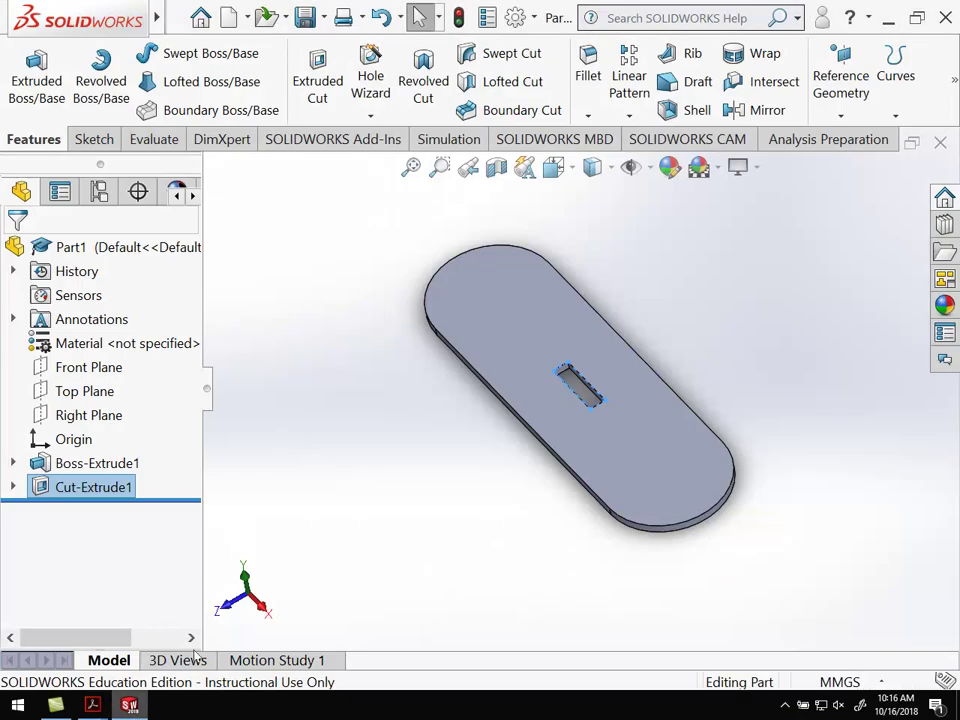
{"action": "left_click", "coordinate": [338, 425]}
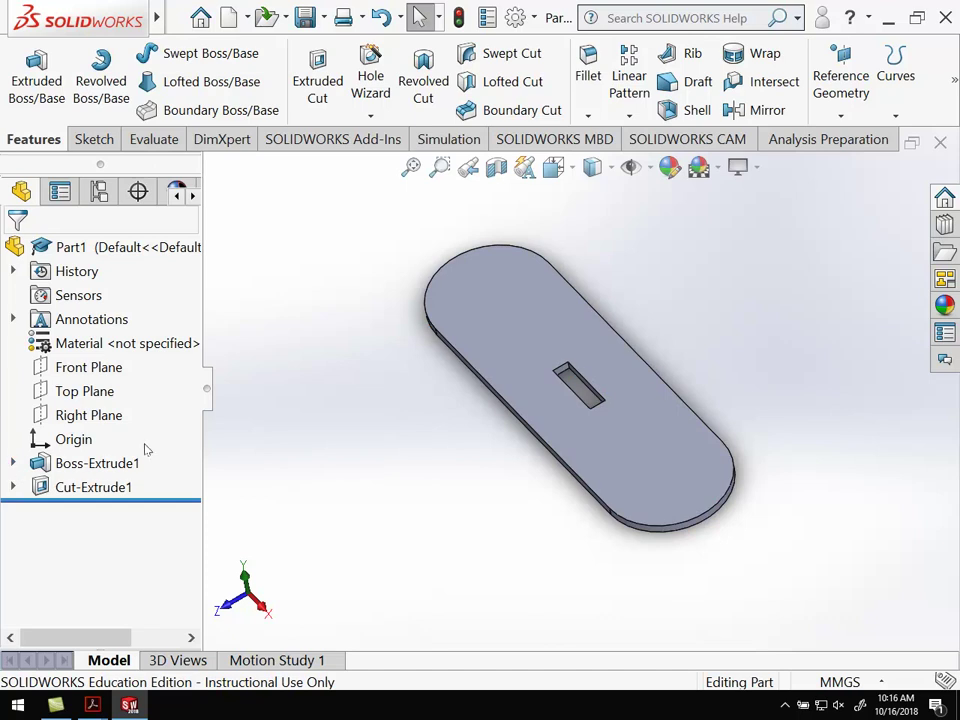
Step: Open the base extrusion's sketch to review its dimensions, exit it, and reveal the sketch under the slot cut
{"action": "left_click", "coordinate": [12, 463]}
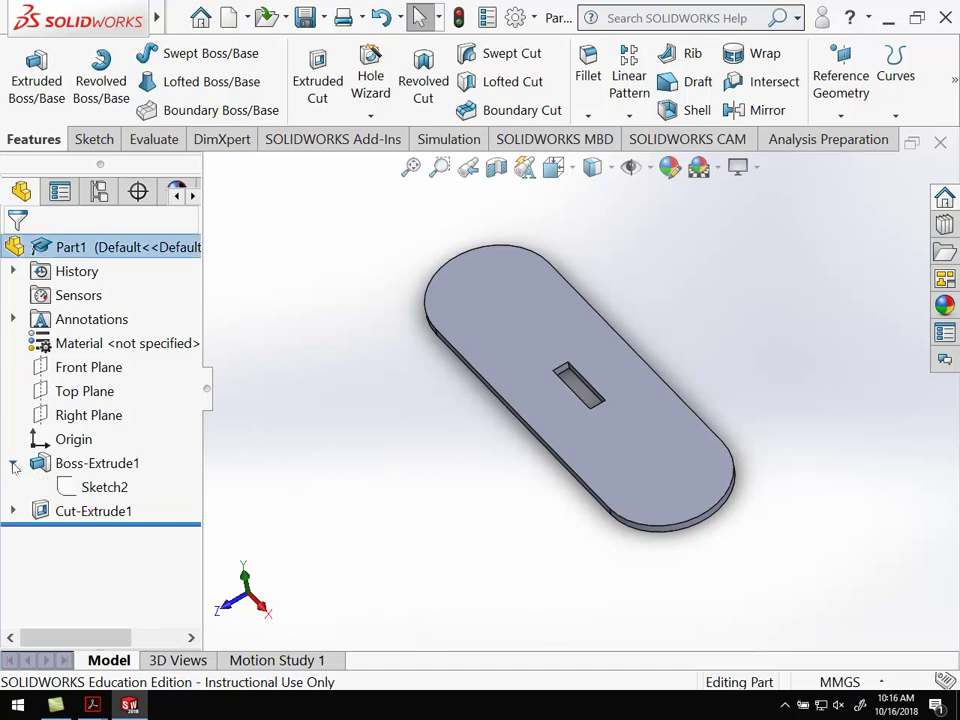
{"action": "left_click", "coordinate": [104, 487]}
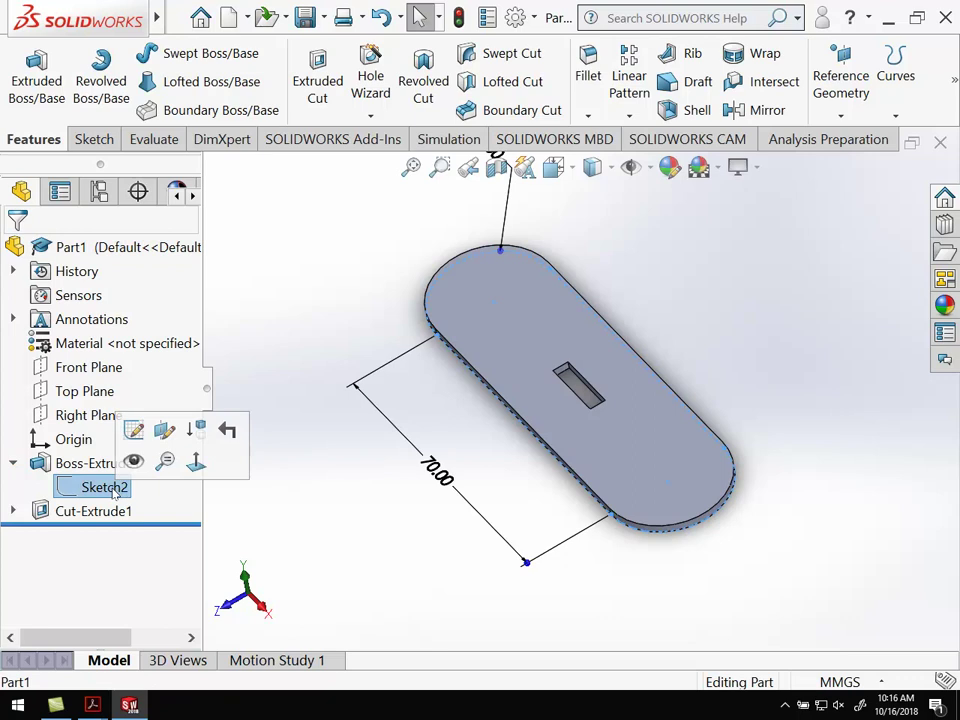
{"action": "right_click", "coordinate": [112, 490]}
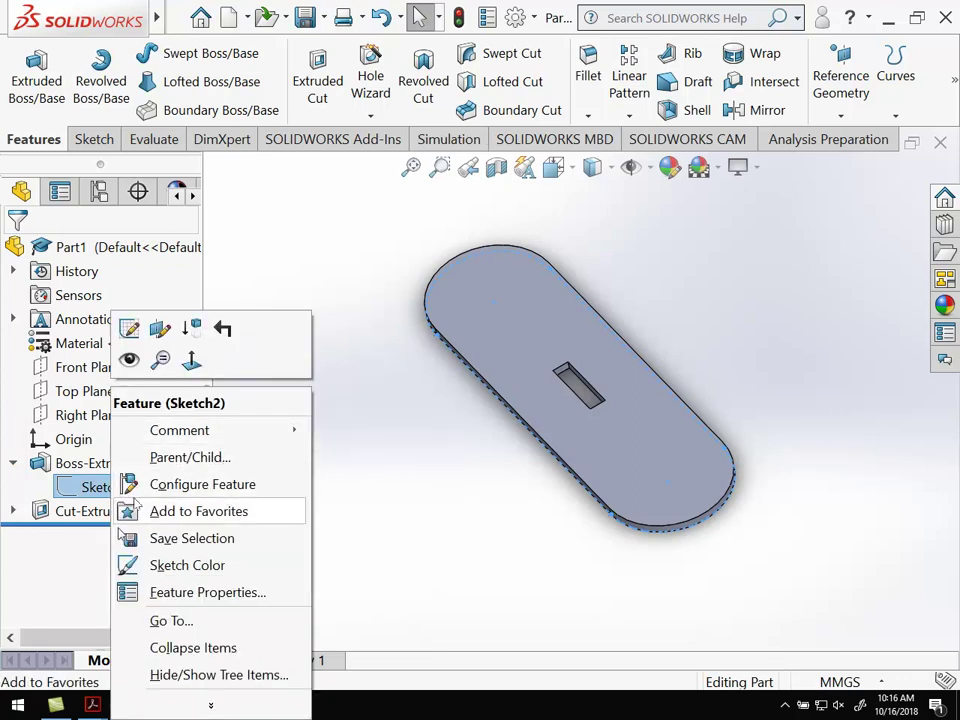
{"action": "left_click", "coordinate": [72, 495]}
{"action": "left_click", "coordinate": [89, 432]}
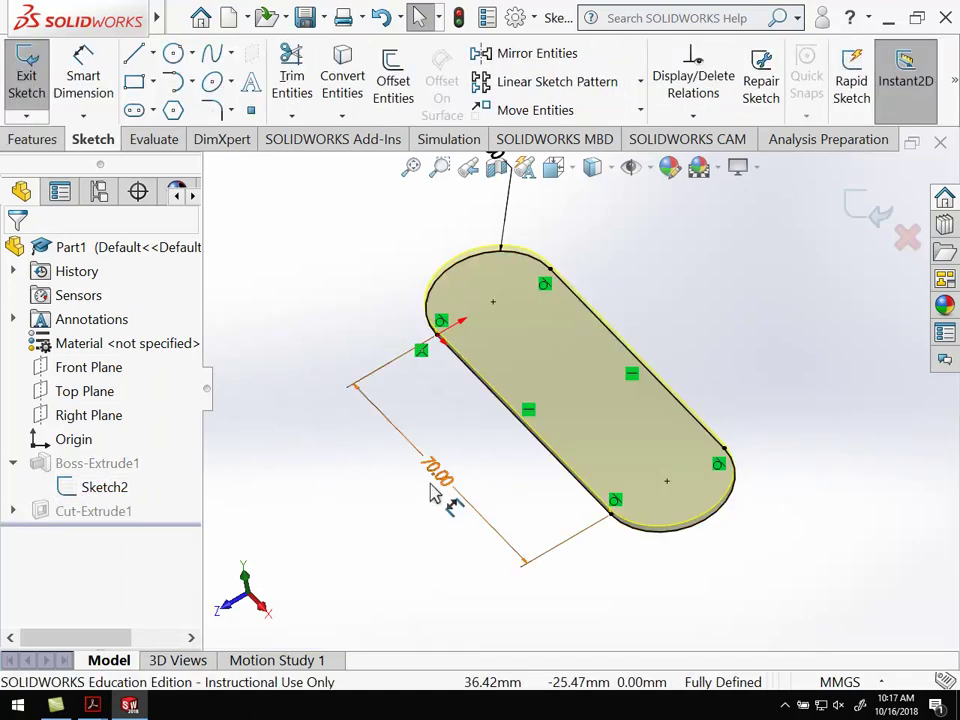
{"action": "scroll", "coordinate": [547, 238], "scroll_direction": "down", "scroll_amount": 2}
{"action": "scroll", "coordinate": [580, 388], "scroll_direction": "up", "scroll_amount": 2}
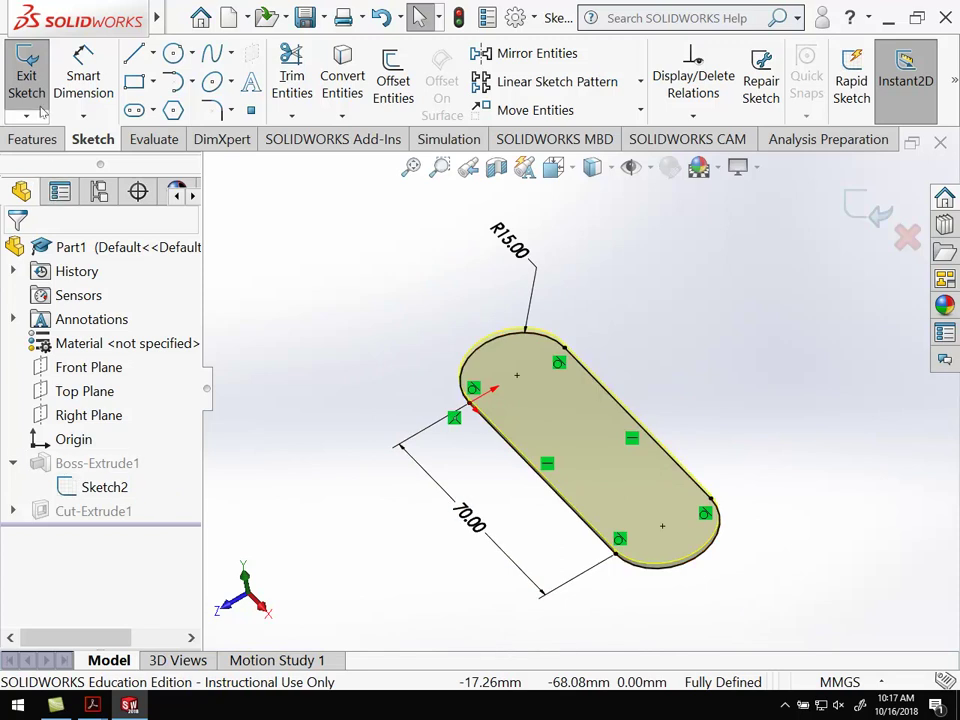
{"action": "left_click", "coordinate": [26, 70]}
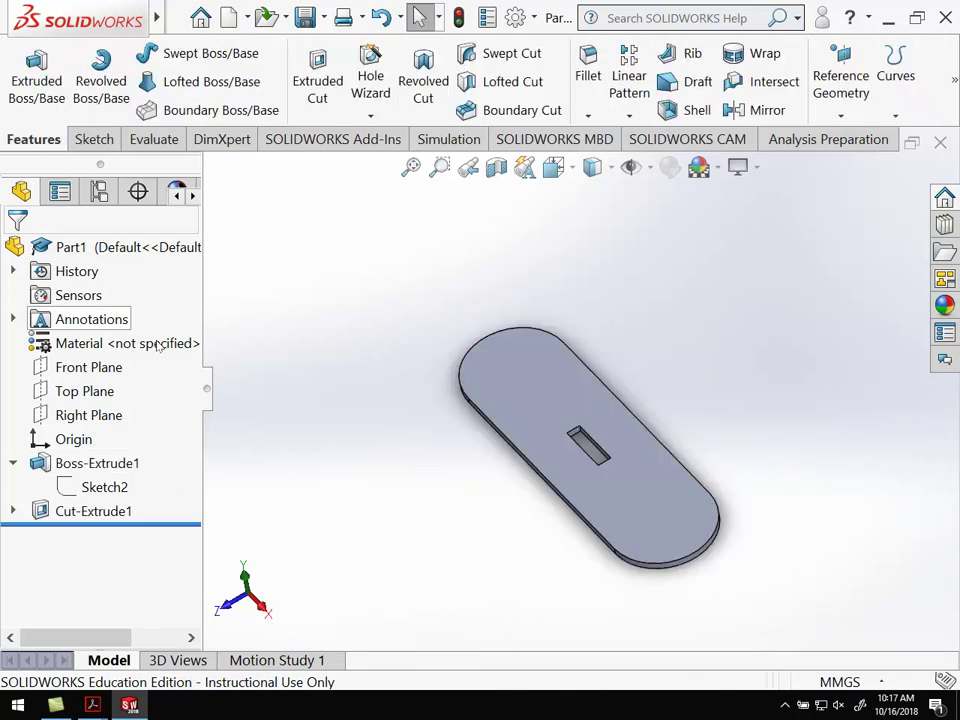
{"action": "left_click", "coordinate": [13, 511]}
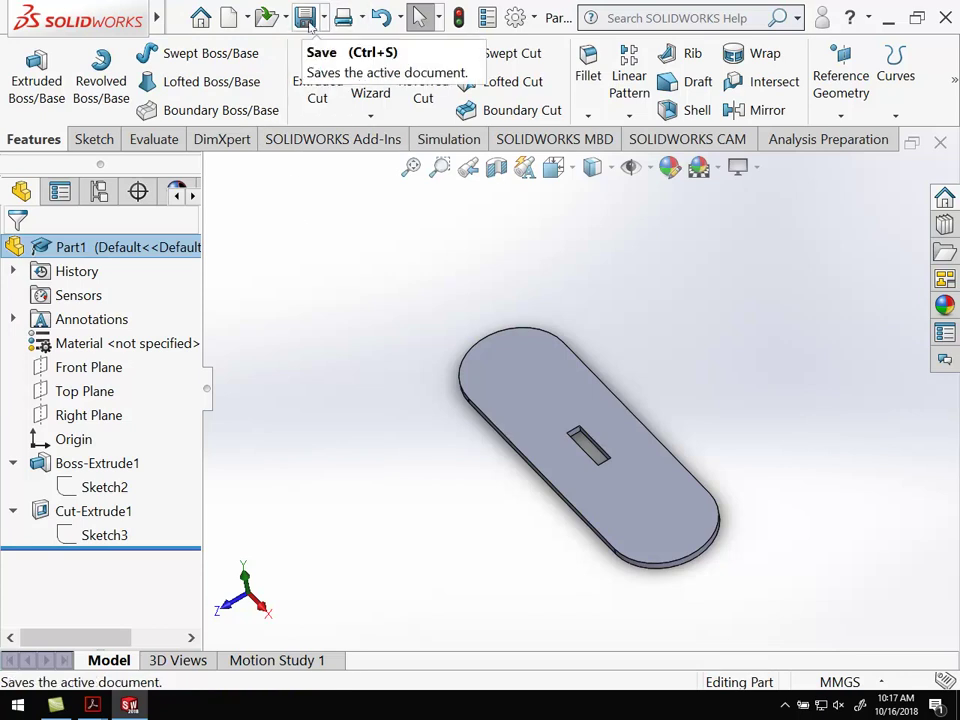
Step: Save the part as Guard in the Water Wheel folder, replacing the existing file
{"action": "left_click", "coordinate": [306, 18]}
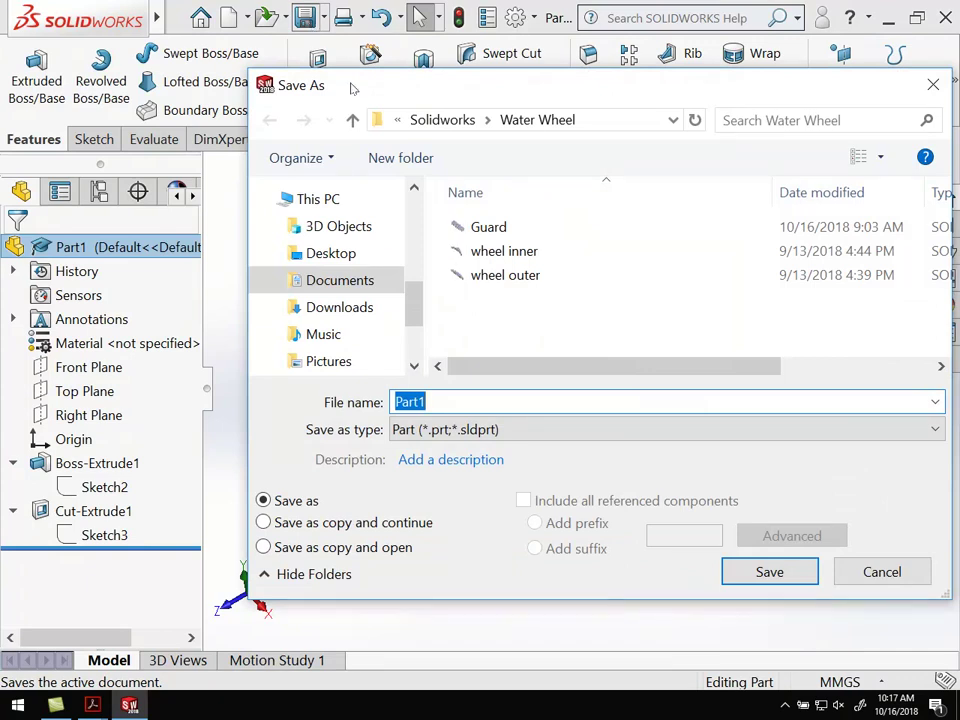
{"action": "left_click", "coordinate": [488, 232]}
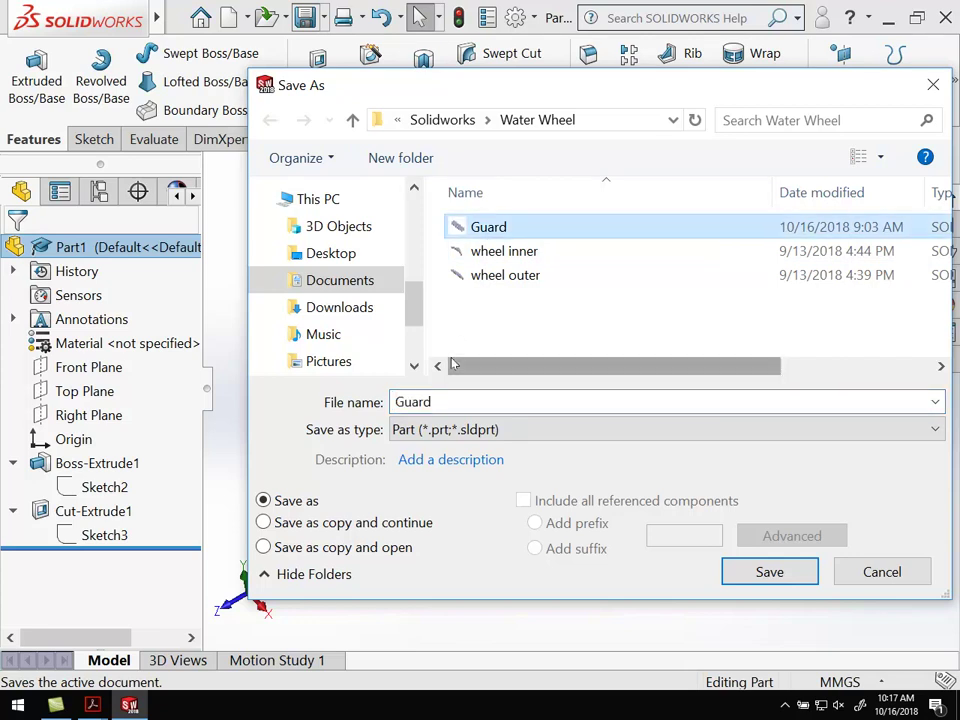
{"action": "left_click", "coordinate": [776, 573]}
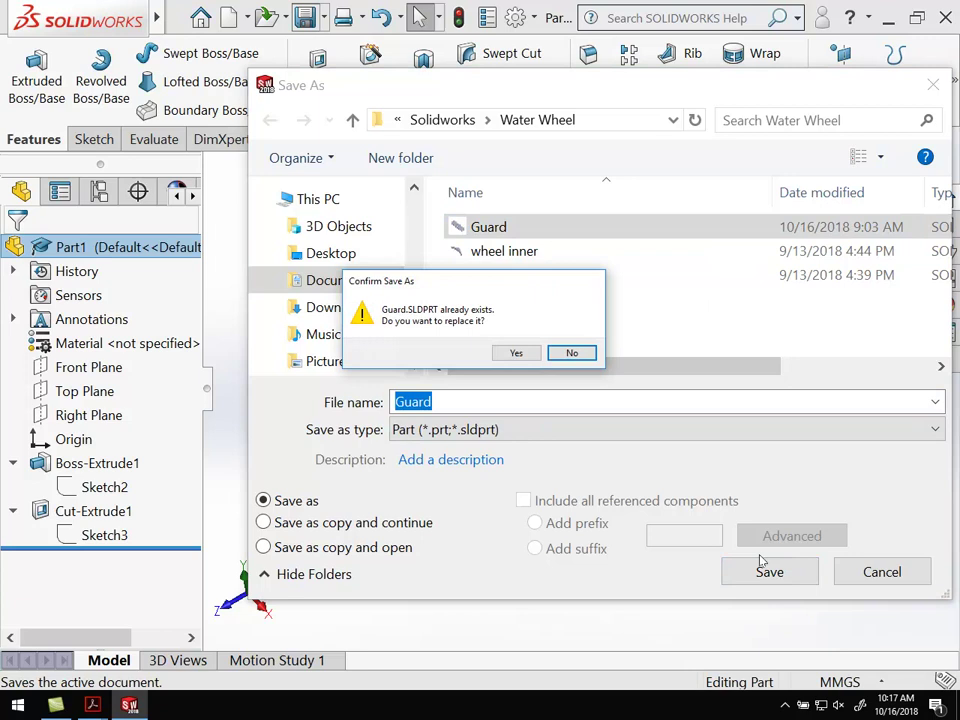
{"action": "left_click", "coordinate": [514, 356]}
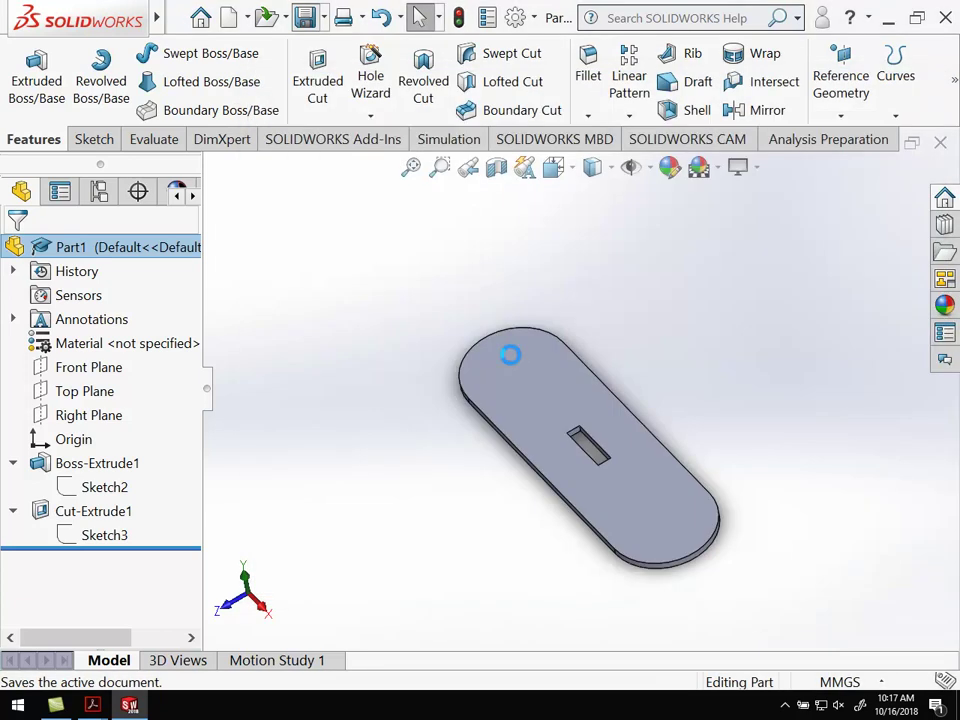